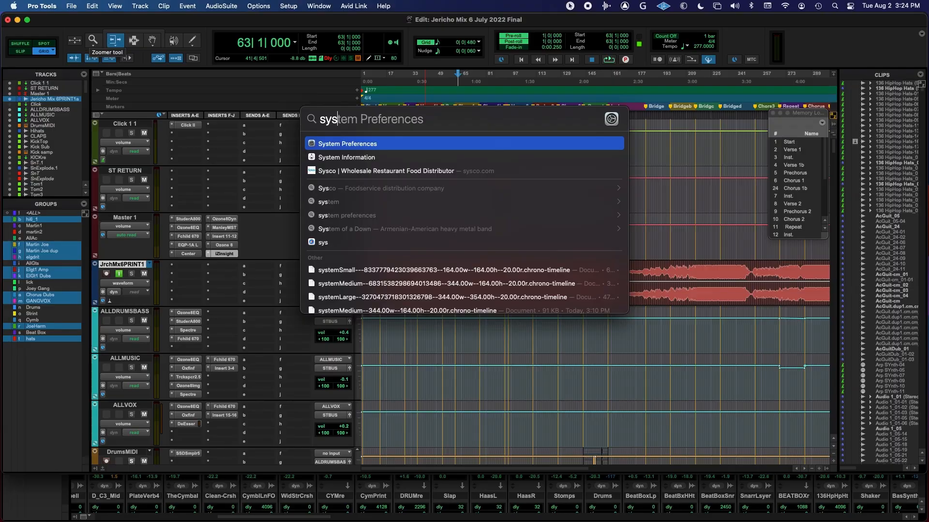
# - Check the system keyboard preference that makes F1, F2, etc. act as standard function keys
pyautogui.press('Return')
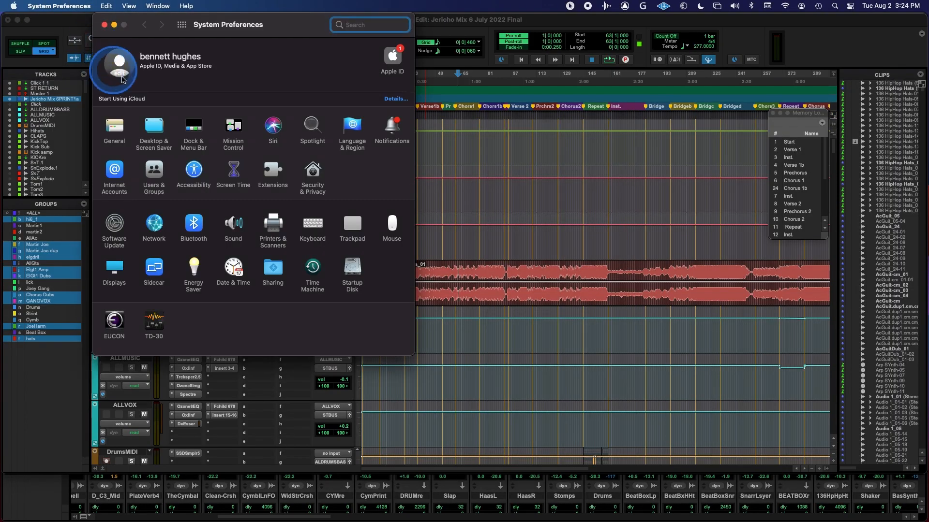
pyautogui.click(322, 226)
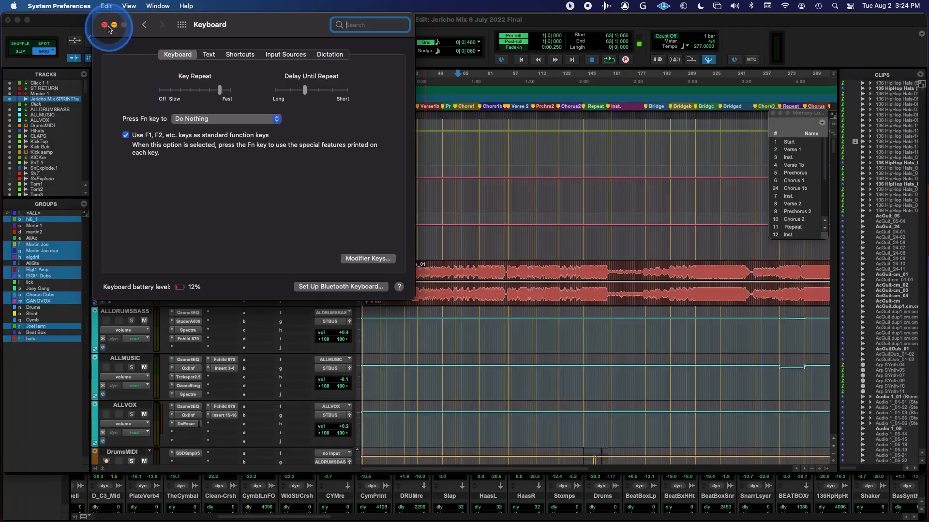
pyautogui.click(104, 25)
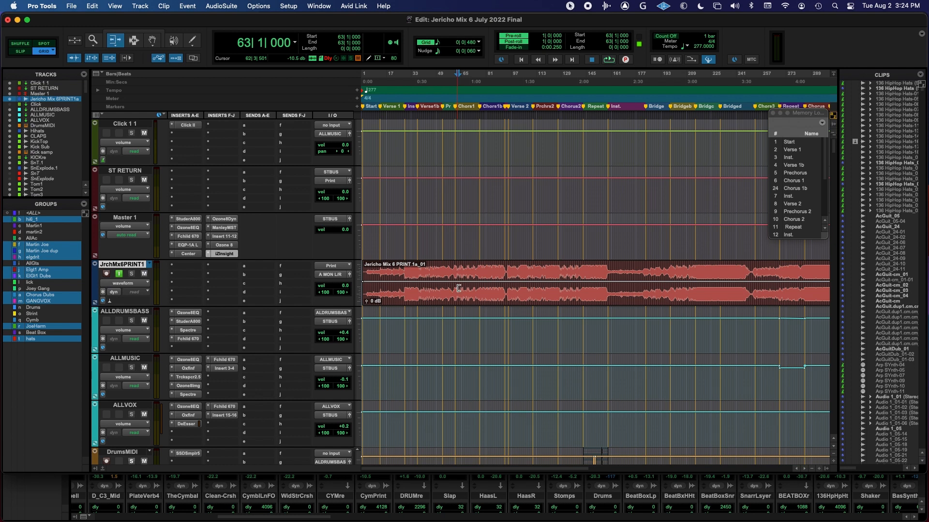
# - Cycle through the Smart Tool and the individual Trim, Selector and Grabber tools, finishing with the Selector active
pyautogui.press('F7')
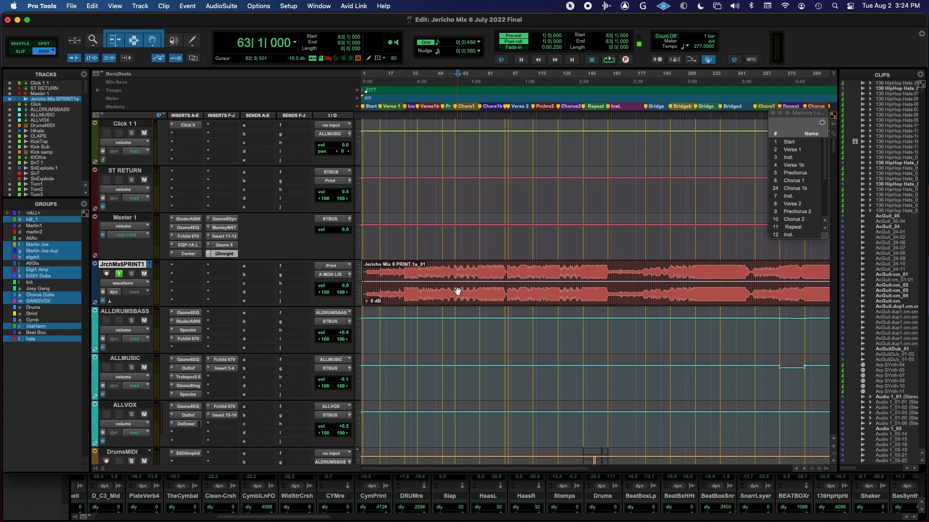
pyautogui.press('F8')
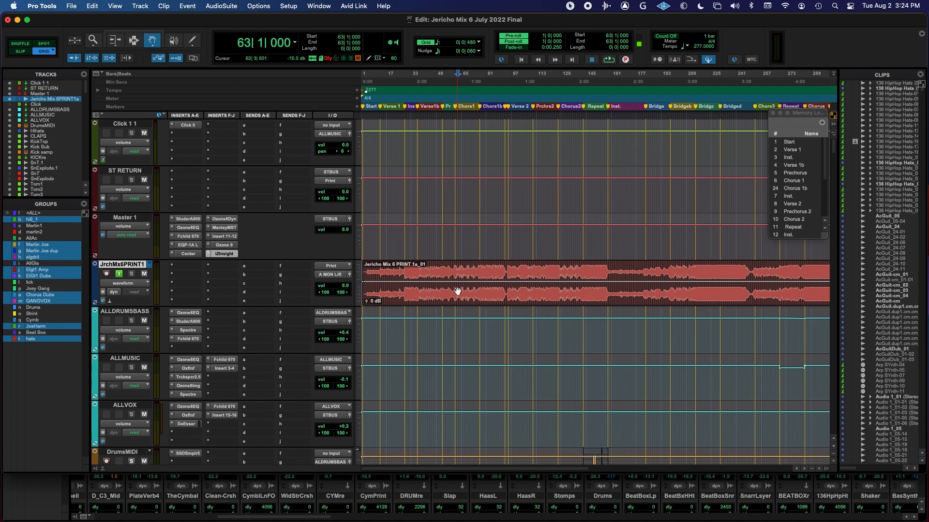
pyautogui.hotkey('F7', 'F8')
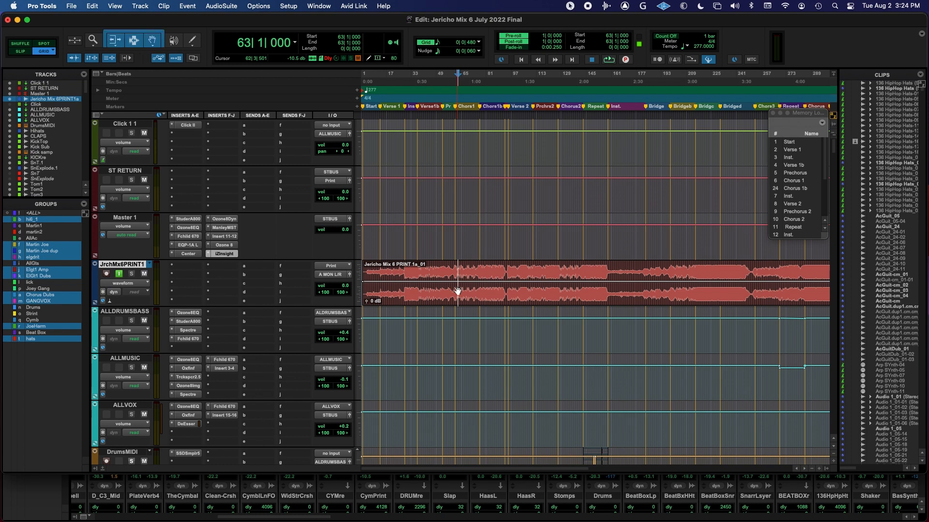
pyautogui.press('F7')
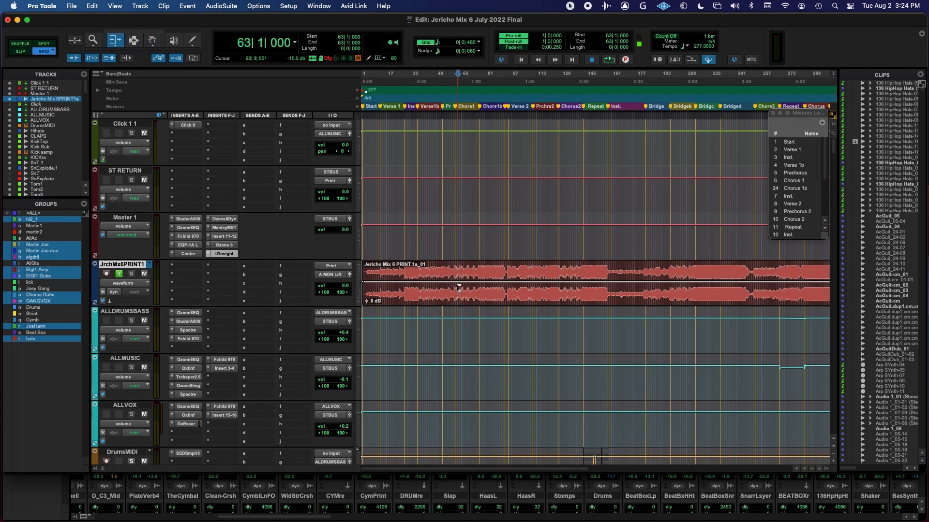
pyautogui.hotkey('F7', 'F8')
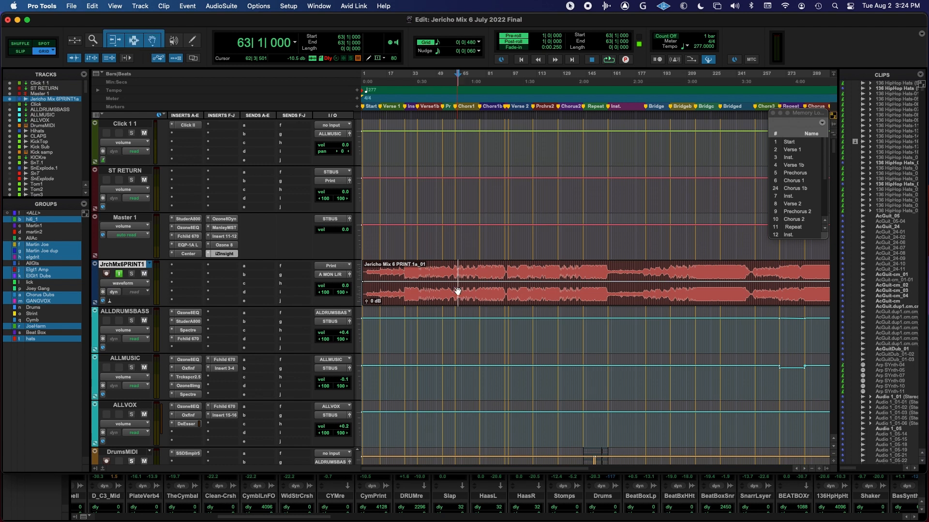
pyautogui.press('F7')
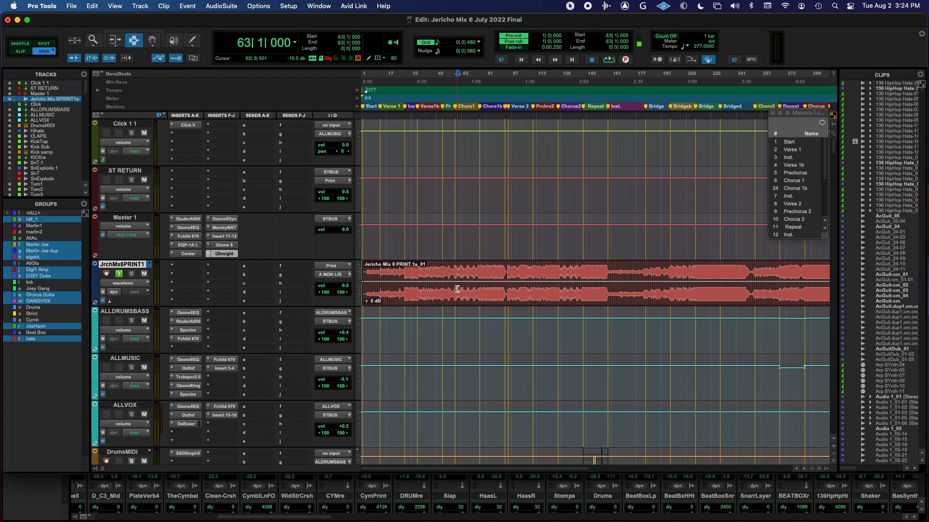
pyautogui.hotkey('F7', 'F8')
pyautogui.press('F7')
# - Select the entire Jericho Mix 6 PRINT 1a_01 clip on the print track
pyautogui.click(457, 289)
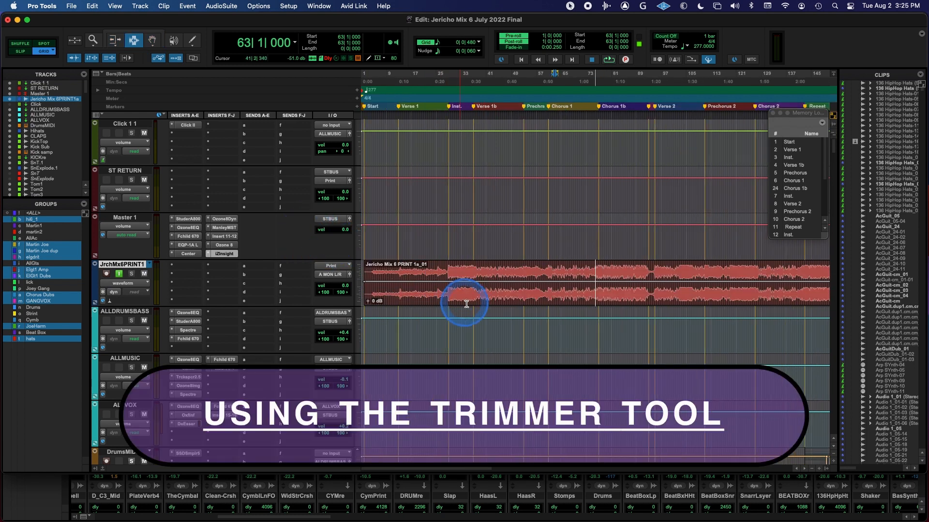
pyautogui.scroll(-2, 450, 299)
pyautogui.scroll(-3, 450, 299)
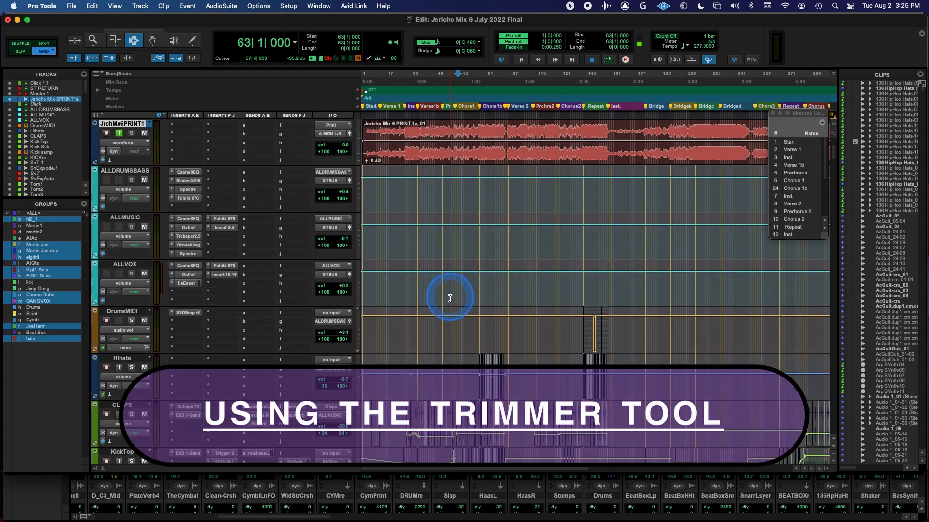
pyautogui.scroll(1, 450, 299)
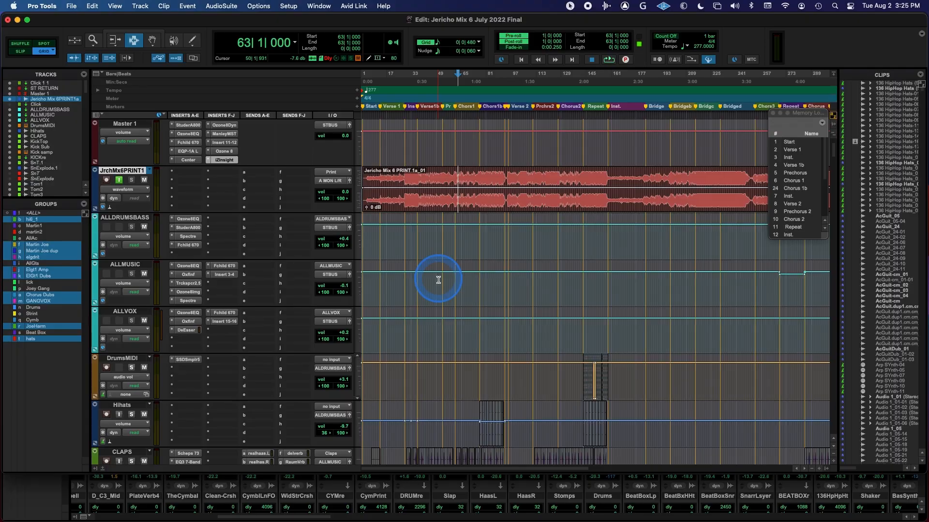
pyautogui.press('super+bracketright')
pyautogui.click(409, 209)
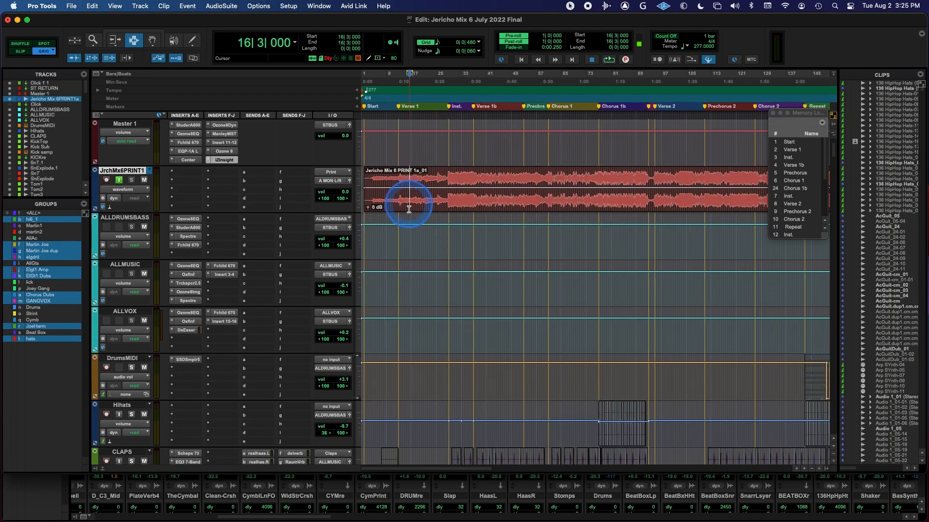
pyautogui.click(417, 213)
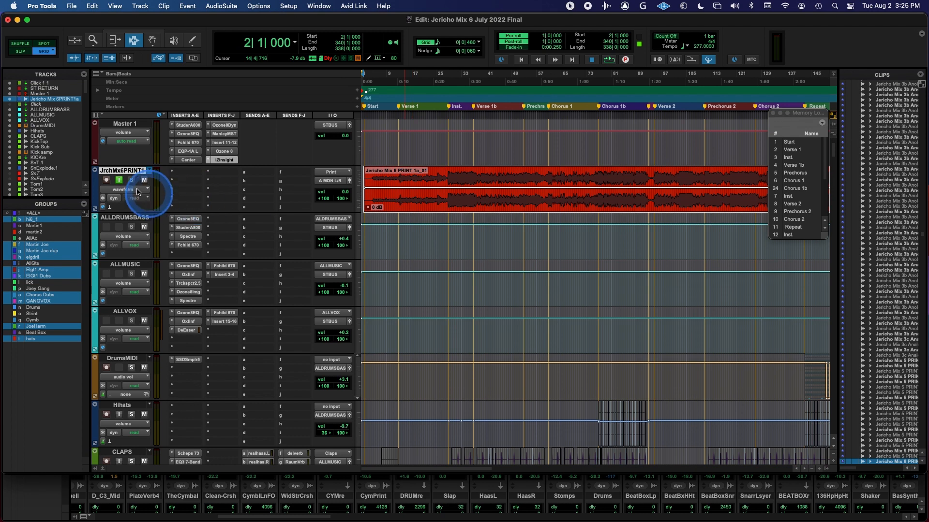
# - Turn off input monitoring on the print track and play the mix briefly from the beginning
pyautogui.click(119, 180)
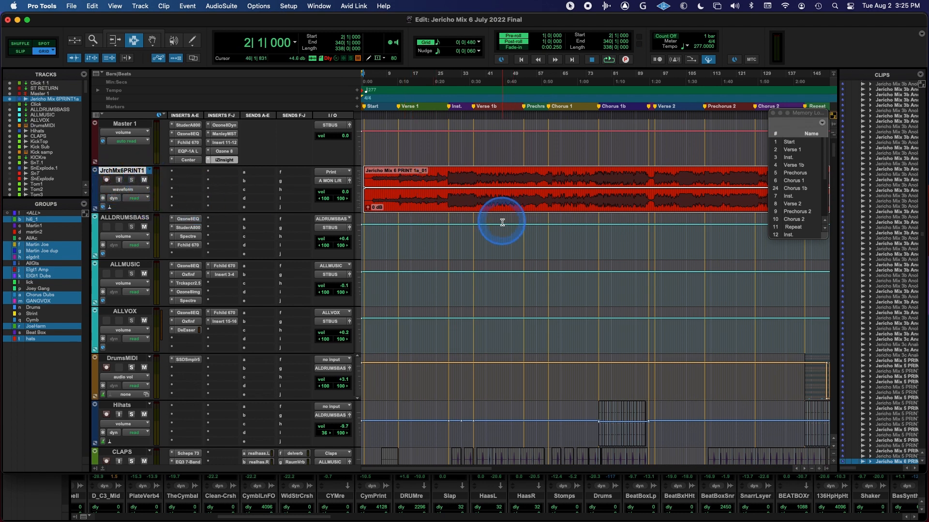
pyautogui.press('space')
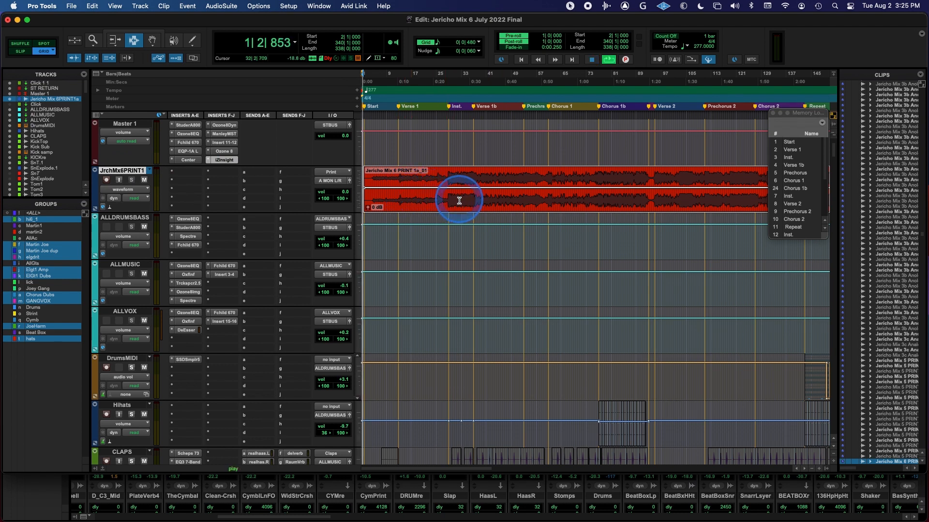
pyautogui.press('super+k')
pyautogui.press('t')
pyautogui.press('t')
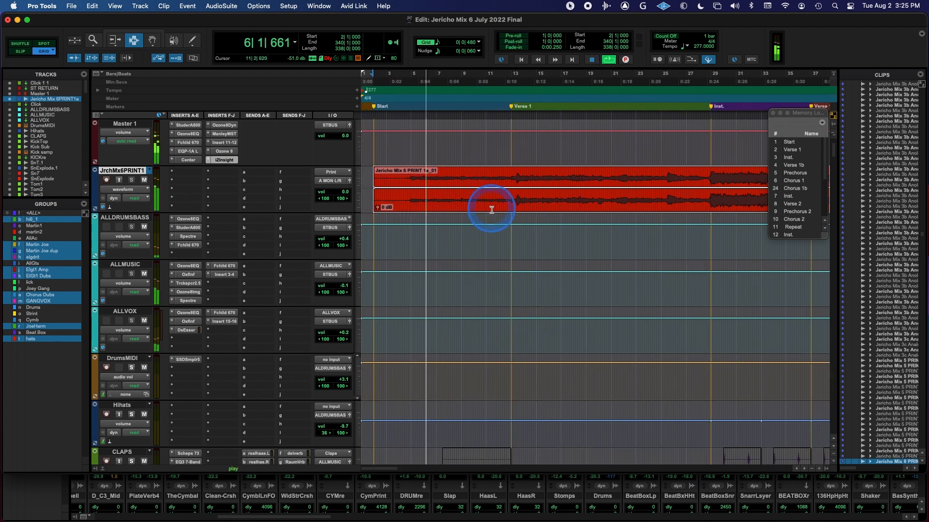
pyautogui.press('space')
# - Select the print clip's first bar, from bar 2 to bar 3, and play the selection
pyautogui.press('t')
pyautogui.press('t')
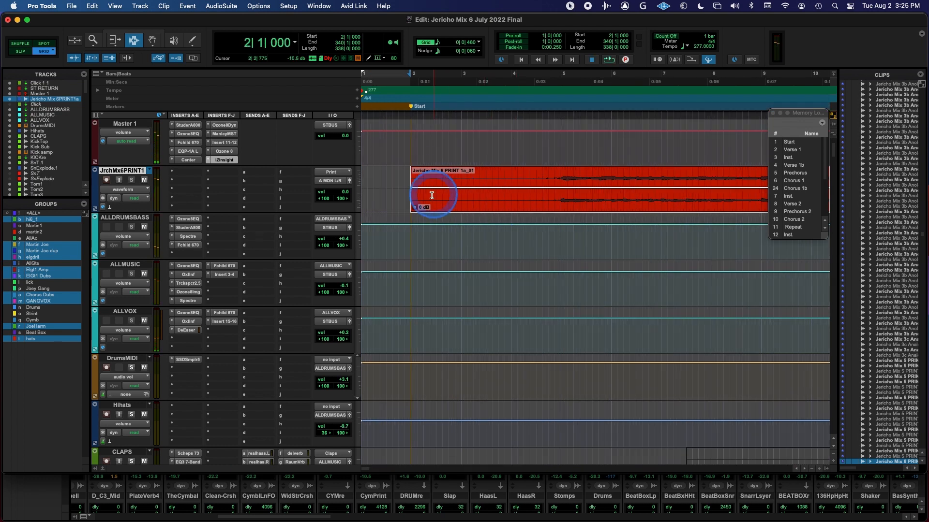
pyautogui.moveTo(412, 197); pyautogui.dragTo(455, 193)
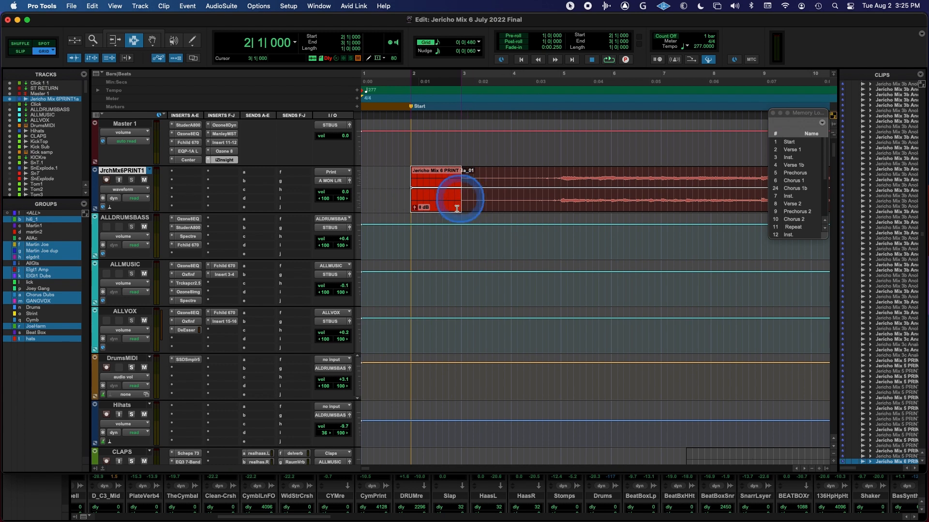
pyautogui.press('space')
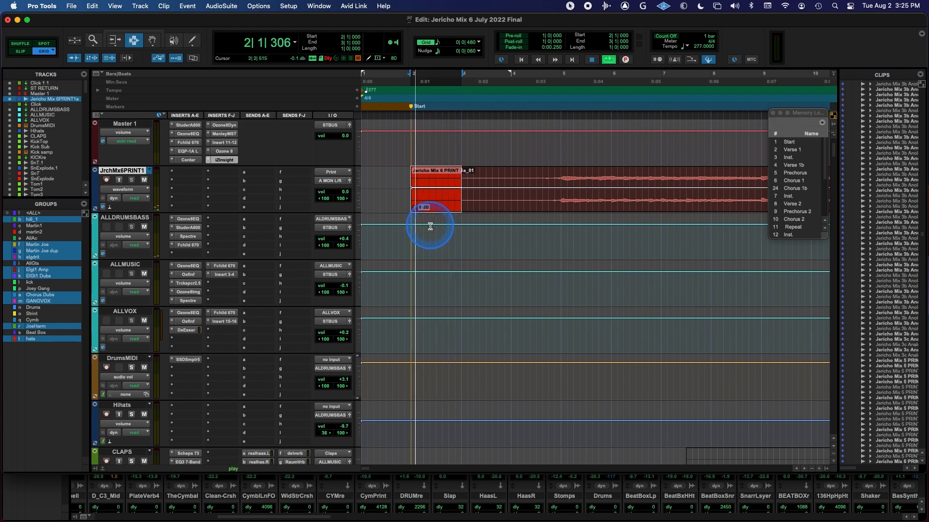
pyautogui.press('space')
# - Place the edit cursor at bar 2 on the ALLDRUMSBASS track and play from there
pyautogui.click(412, 234)
pyautogui.press('space')
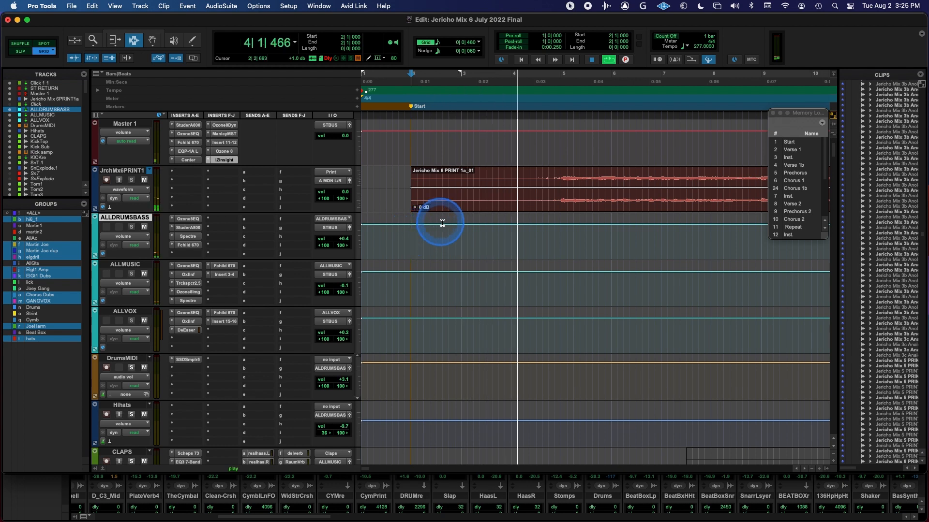
pyautogui.press('space')
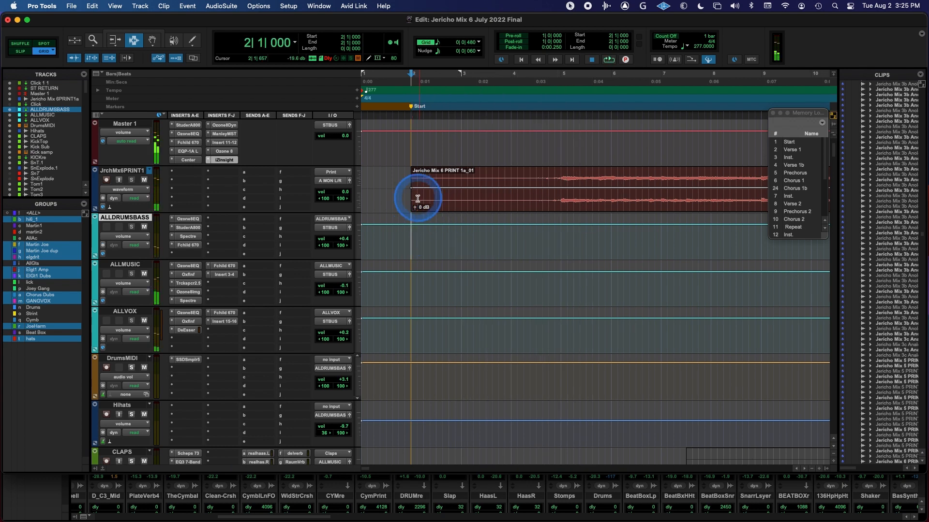
# - Activate the Smart Tool and select the whole Jericho Mix 6 PRINT 1a_01 clip
pyautogui.moveTo(415, 198); pyautogui.dragTo(412, 199)
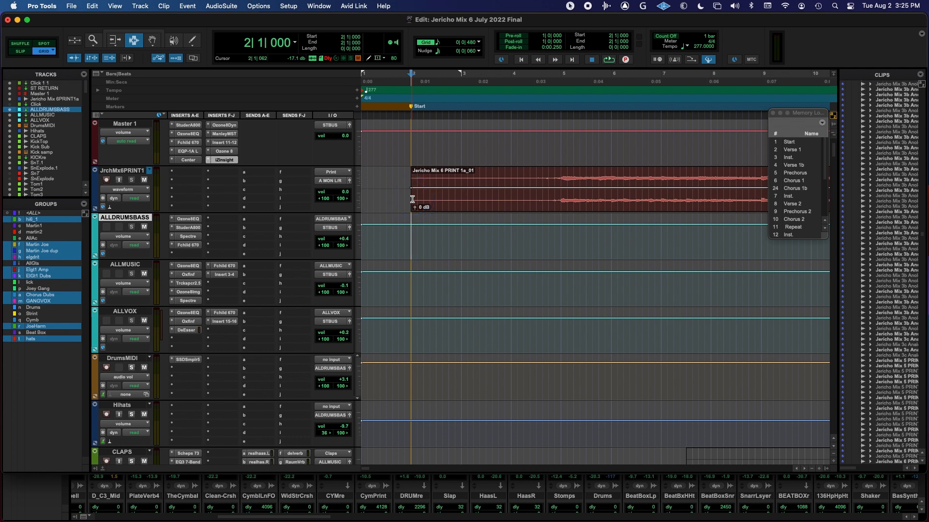
pyautogui.click(146, 33)
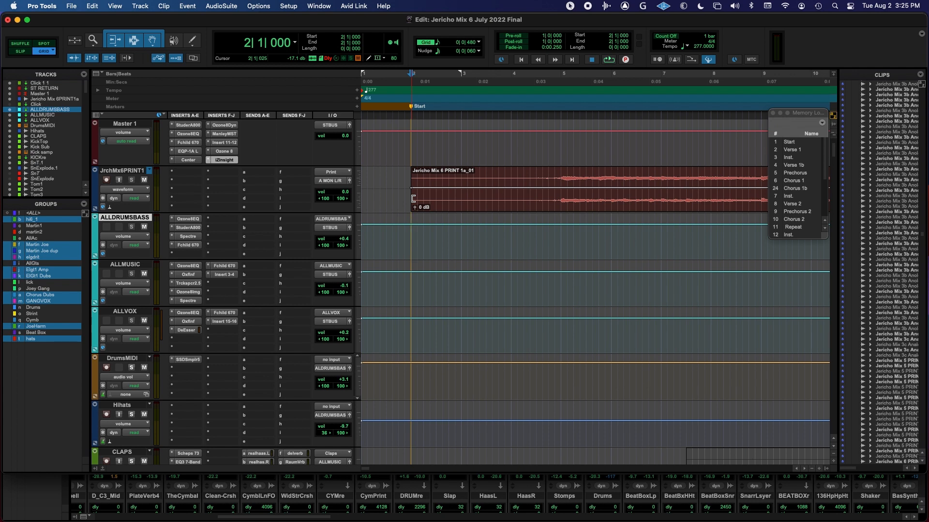
pyautogui.click(428, 204)
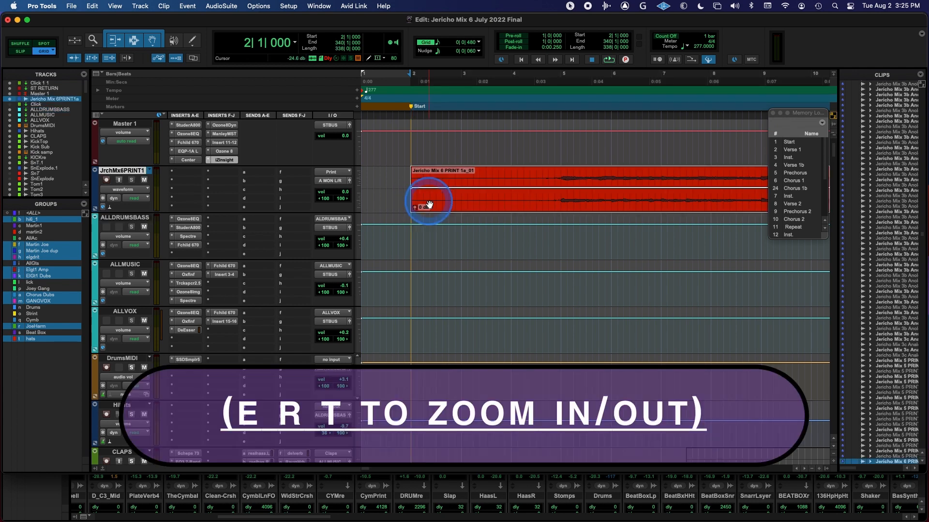
# - Examine the print clip's starting edge at bar 2, first in a wide overview and then in close-up
pyautogui.press('r')
pyautogui.press('r')
pyautogui.press('r')
pyautogui.press('r')
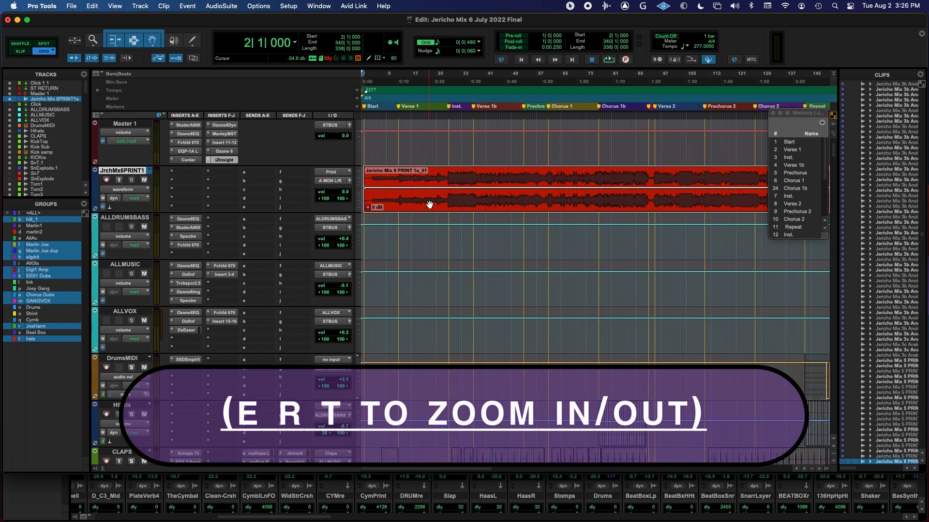
pyautogui.press('Right')
pyautogui.press('t')
pyautogui.press('t')
pyautogui.press('t')
pyautogui.press('t')
pyautogui.press('t')
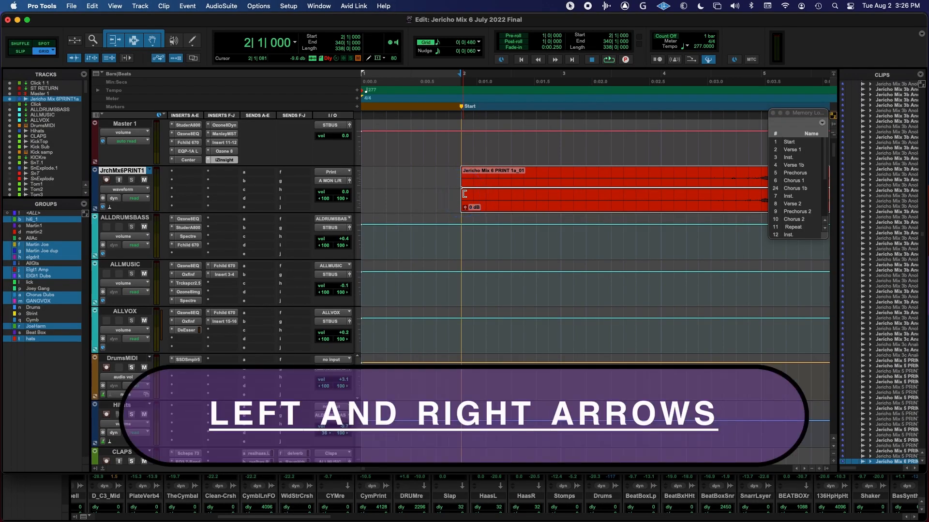
pyautogui.press('Right')
pyautogui.press('Left')
pyautogui.click(464, 194)
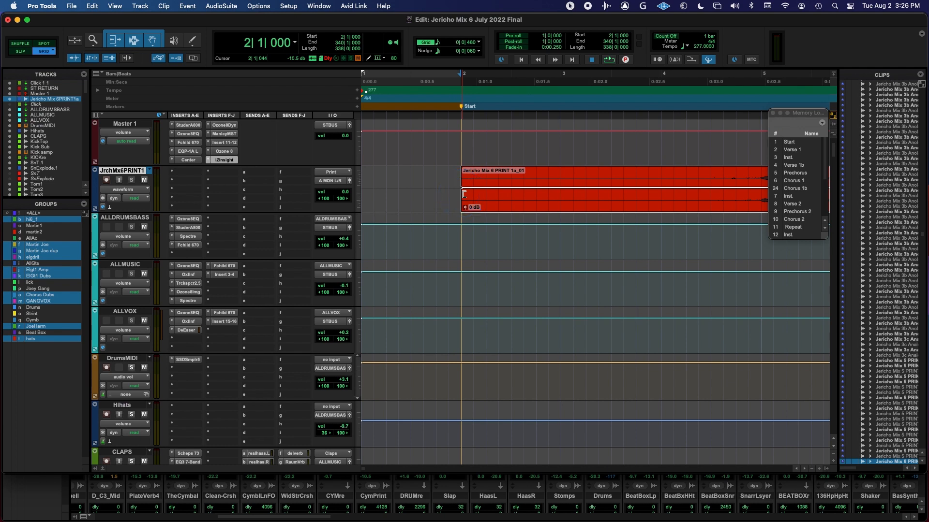
pyautogui.click(461, 194)
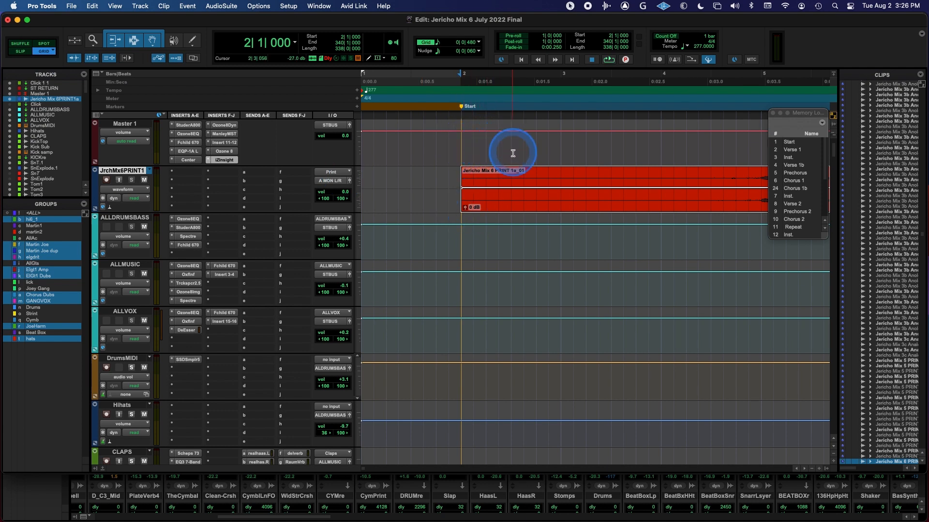
# - Toggle the grid line display in the Edit window off and back on
pyautogui.click(427, 44)
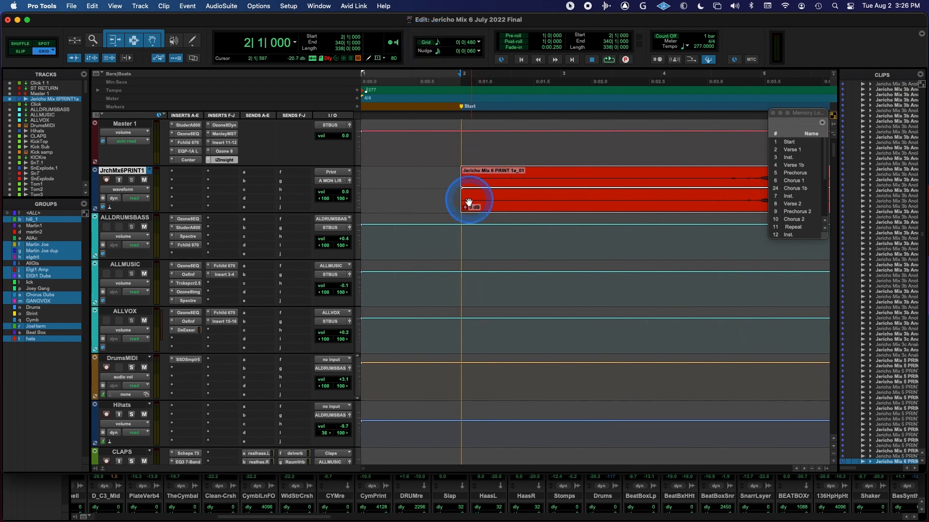
pyautogui.moveTo(466, 197)
pyautogui.mouseDown()
pyautogui.moveTo(492, 194)
pyautogui.moveTo(461, 193)
pyautogui.mouseUp()
pyautogui.click(458, 27)
pyautogui.click(426, 43)
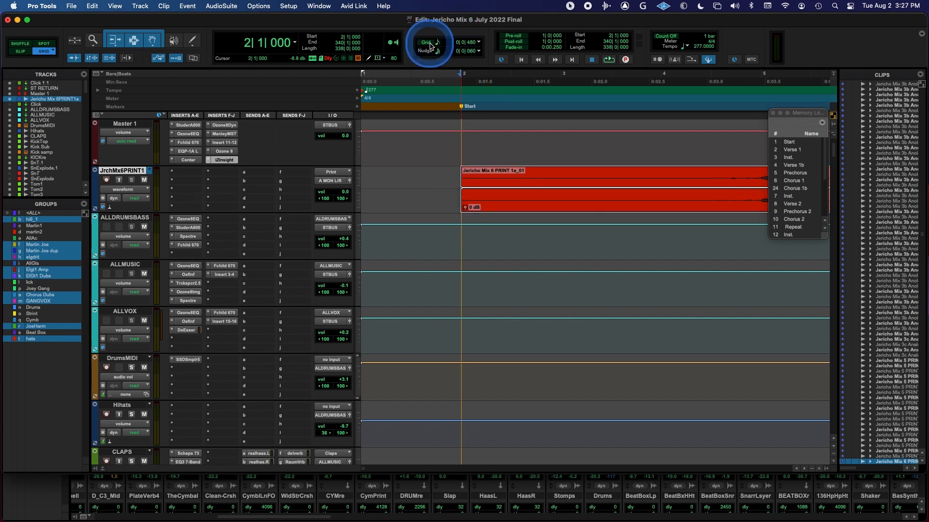
pyautogui.click(486, 124)
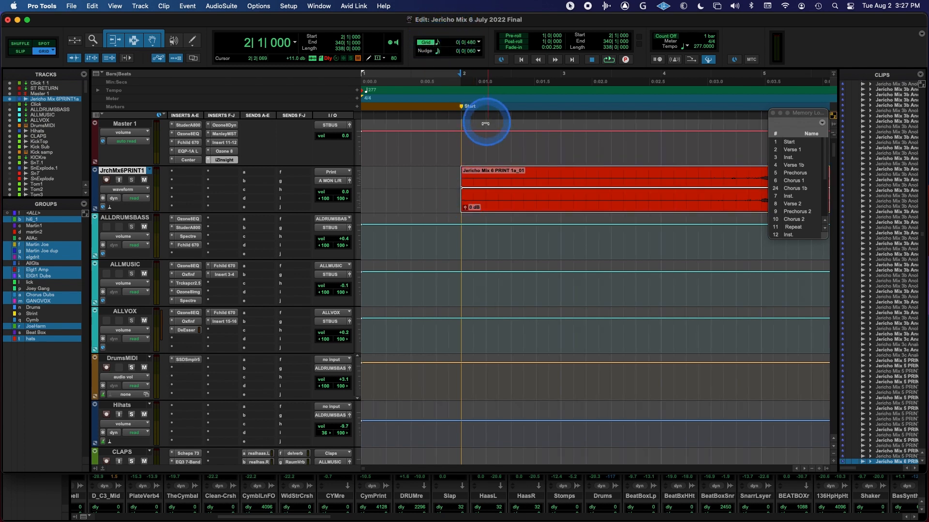
# - Review the available grid values and place the edit cursor at bar 3 on the Master 1 track
pyautogui.click(480, 42)
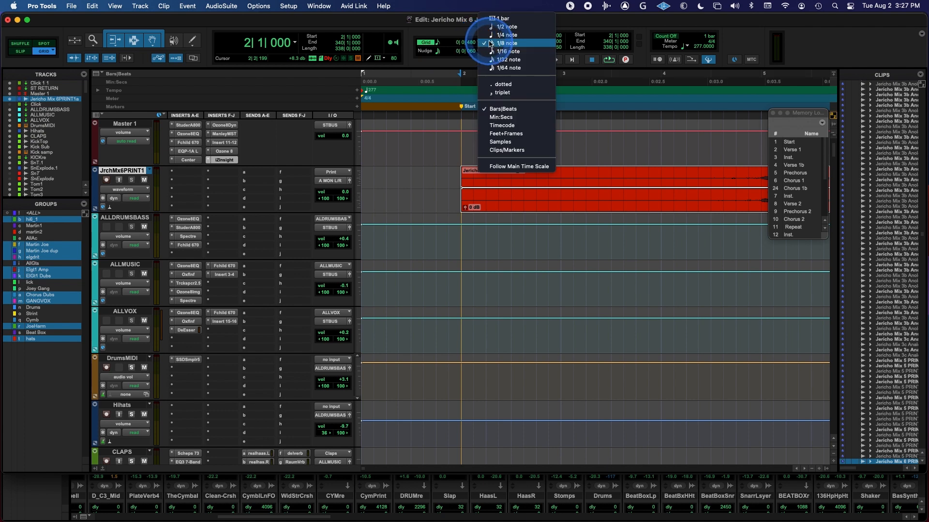
pyautogui.click(456, 141)
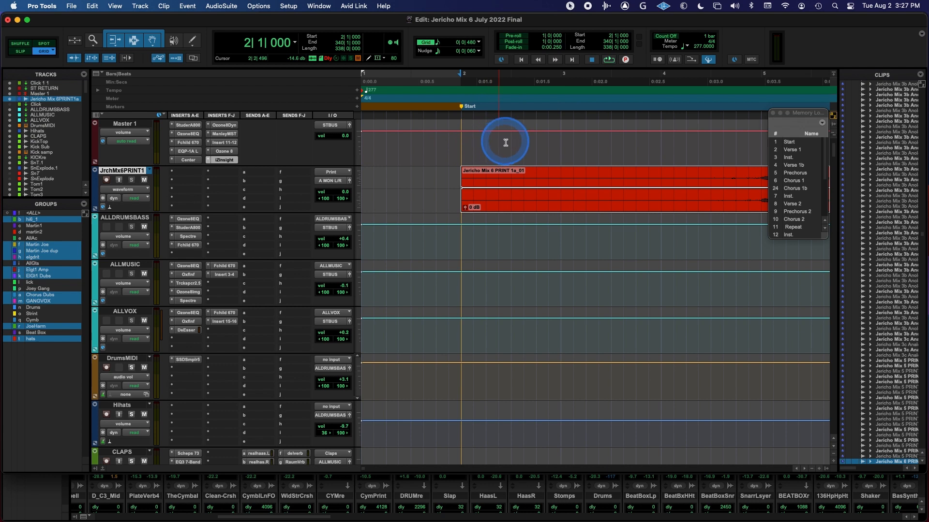
pyautogui.click(562, 140)
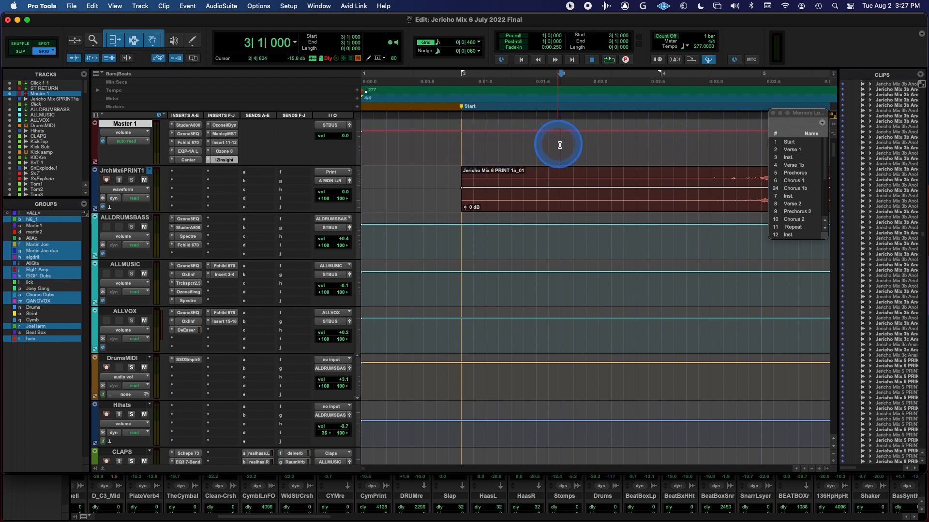
# - Switch the grid value to 1/4 note and back to 1/8 note
pyautogui.click(478, 43)
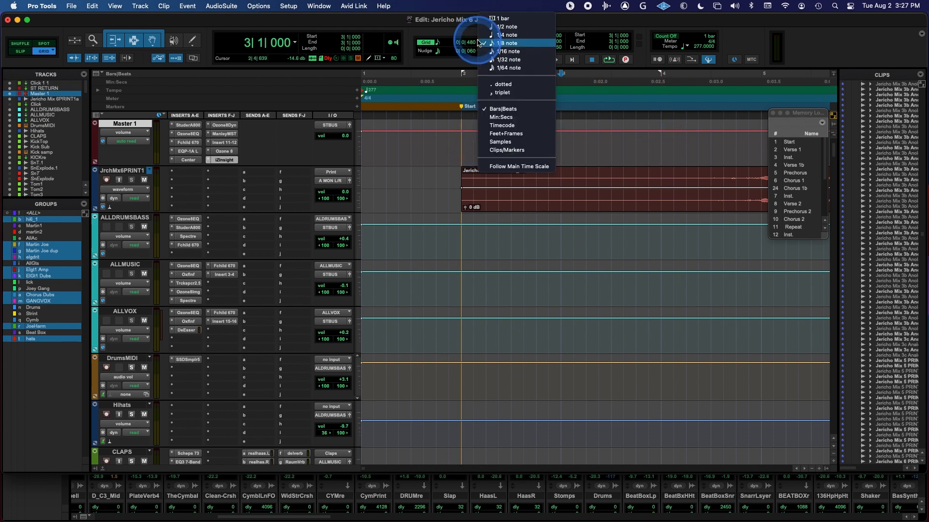
pyautogui.click(485, 34)
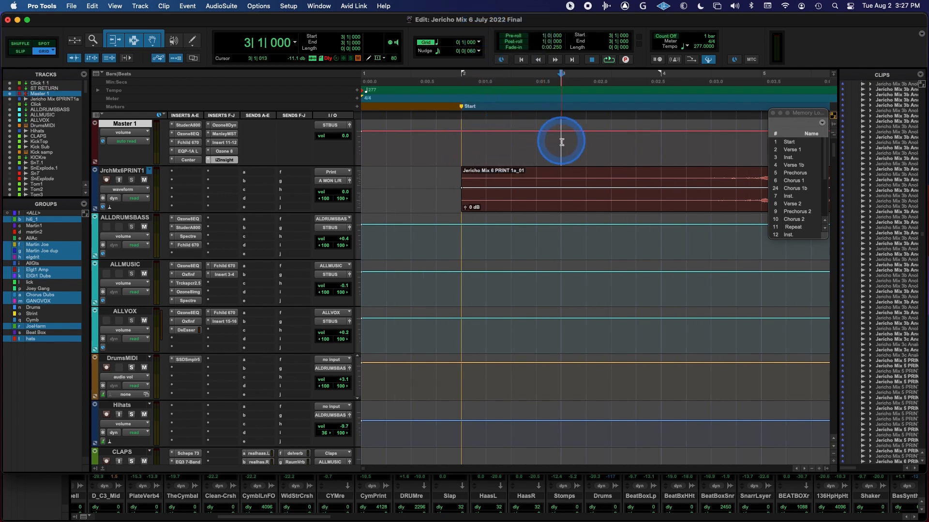
pyautogui.click(479, 43)
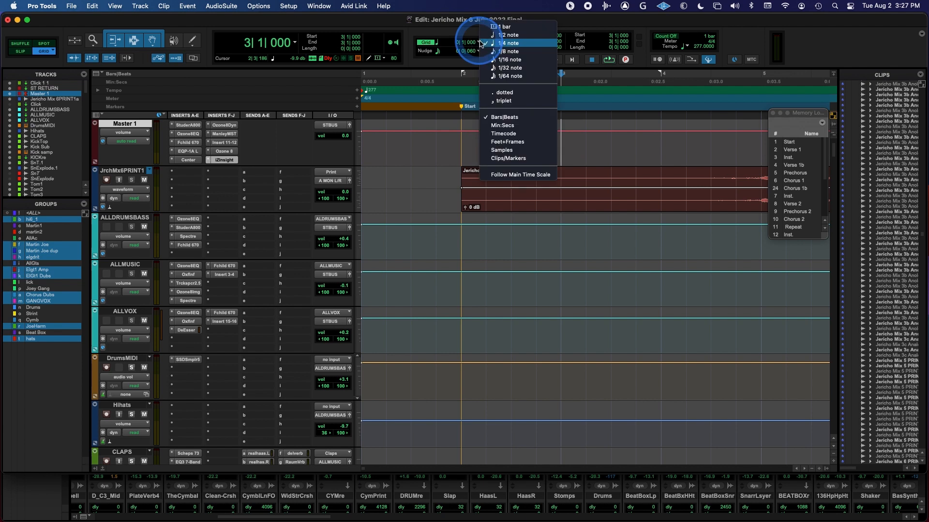
pyautogui.click(508, 51)
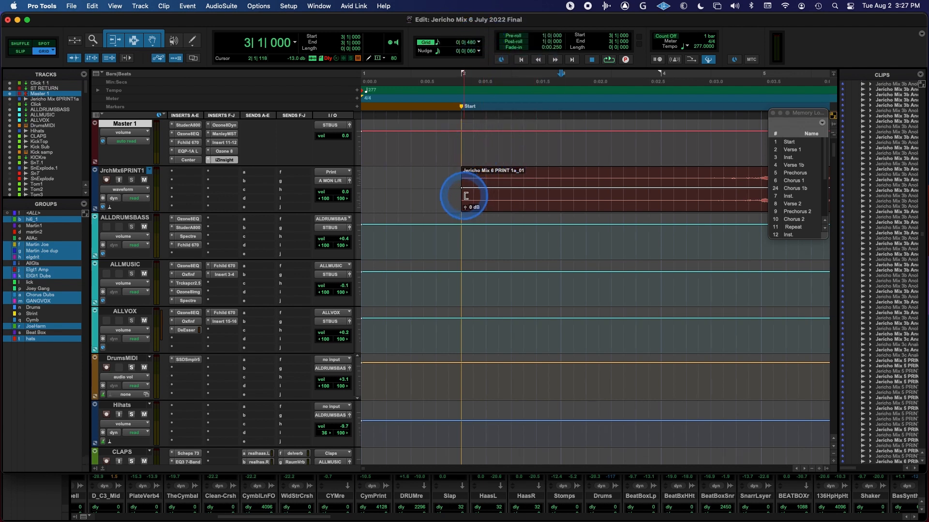
# - Set the grid value to 1/4 note and try trimming the print clip's starting edge at bar 2
pyautogui.moveTo(466, 196)
pyautogui.mouseDown()
pyautogui.moveTo(558, 192)
pyautogui.moveTo(463, 193)
pyautogui.mouseUp()
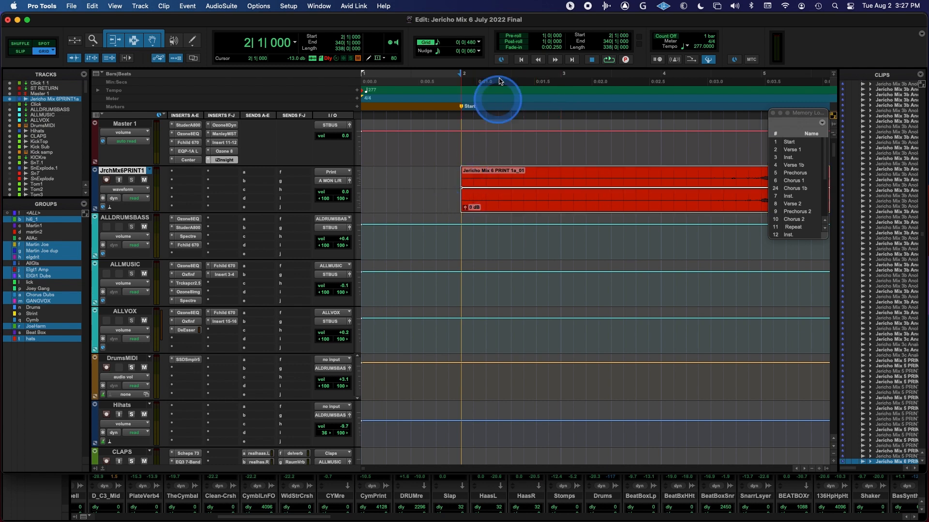
pyautogui.click(479, 42)
pyautogui.click(501, 36)
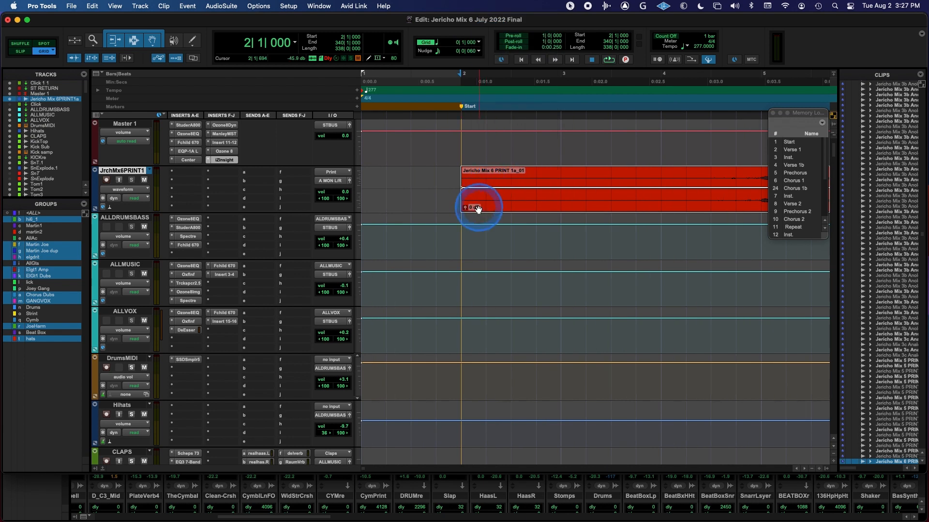
pyautogui.moveTo(465, 202); pyautogui.dragTo(491, 194)
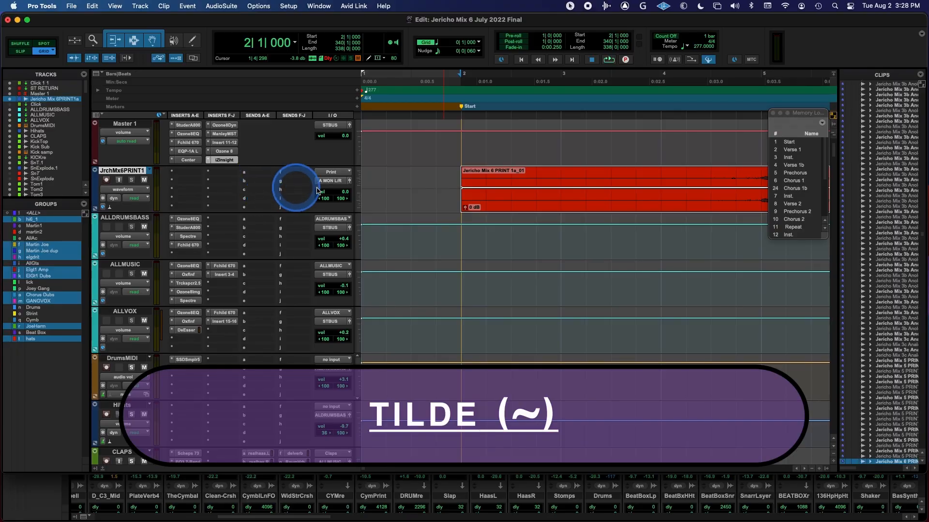
# - Cycle the edit mode through Shuffle, Spot and Slip and back to Grid
pyautogui.press('`')
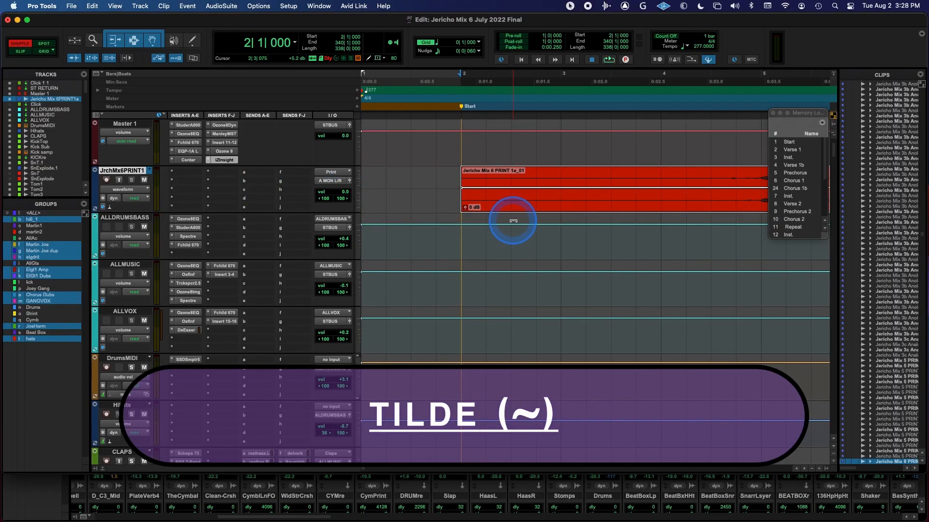
pyautogui.press('`')
pyautogui.press('`')
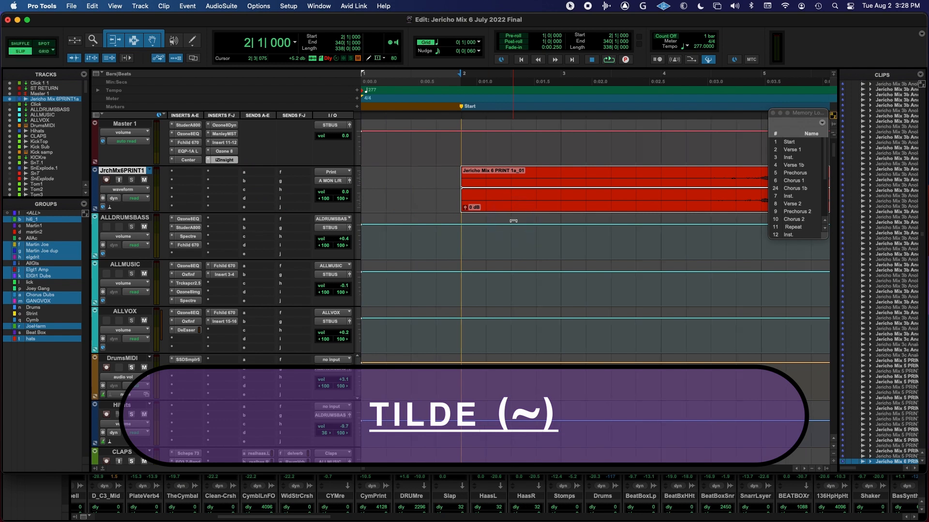
pyautogui.press('`')
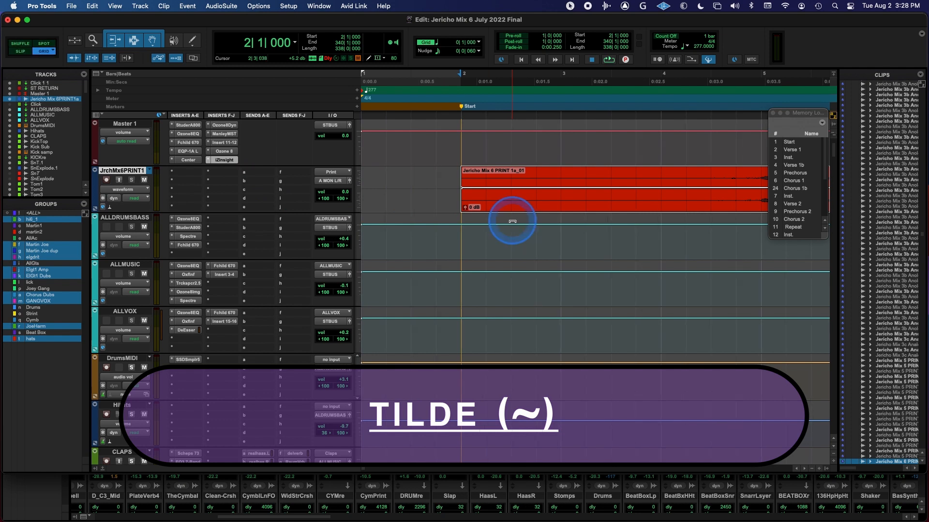
# - Trim the start of the Jericho Mix 6 PRINT 1a_01 clip to bar 3
pyautogui.click(466, 197)
pyautogui.moveTo(466, 197); pyautogui.dragTo(576, 205)
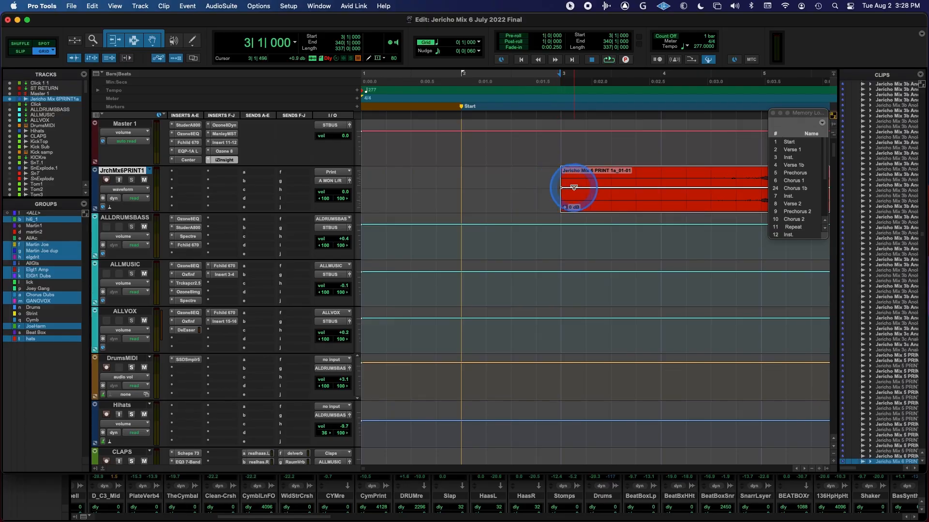
pyautogui.press('space')
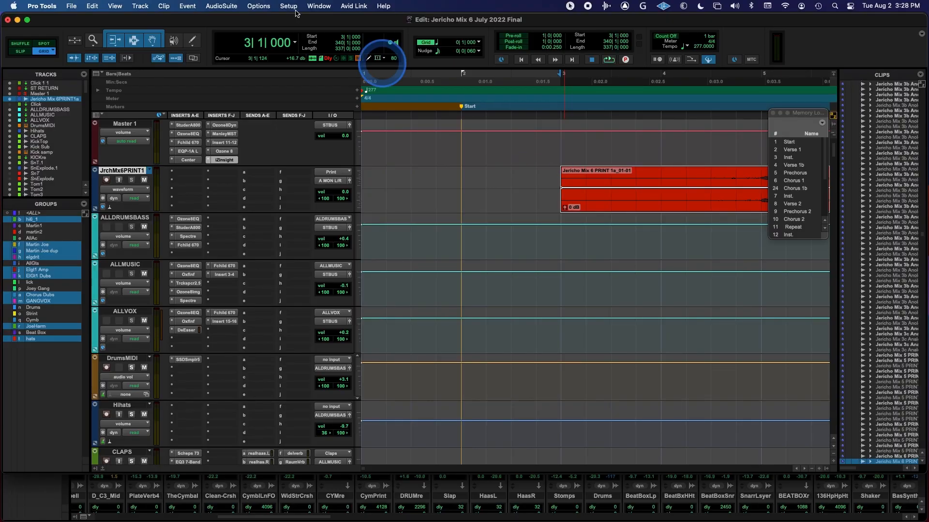
# - Activate the Trimmer tool, review its Standard, TCE and Loop modes, and return to the Smart Tool
pyautogui.click(115, 43)
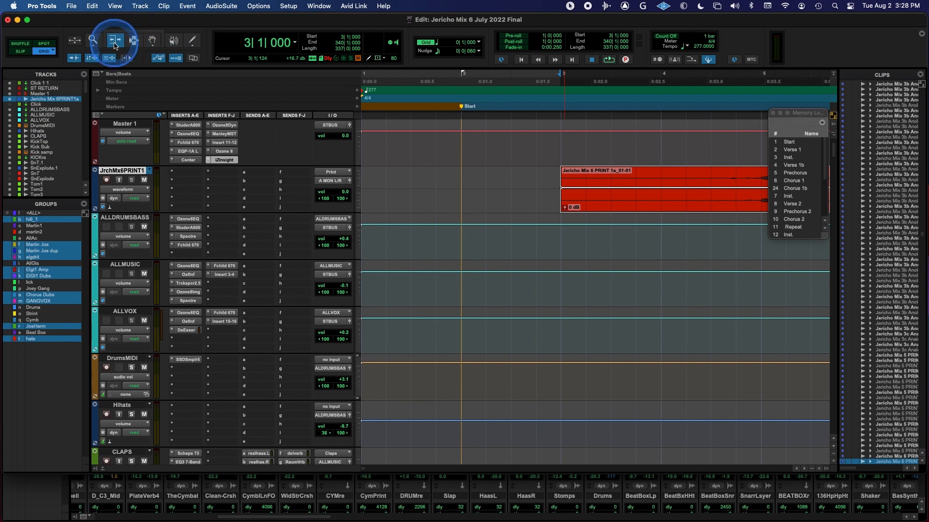
pyautogui.click(115, 44)
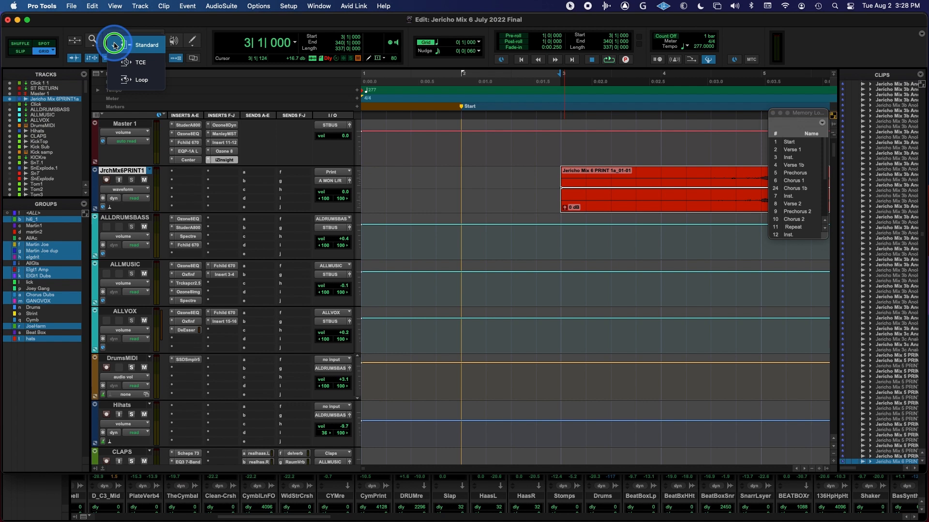
pyautogui.click(115, 45)
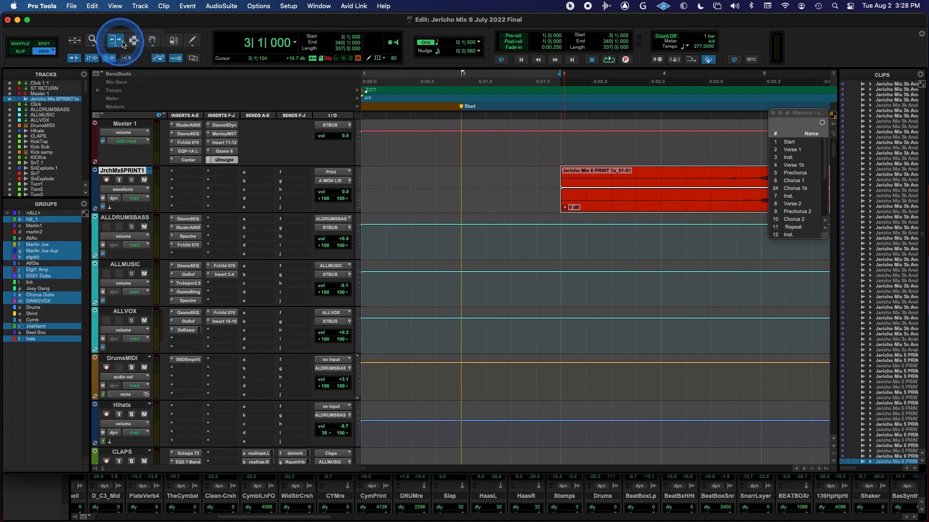
pyautogui.click(138, 34)
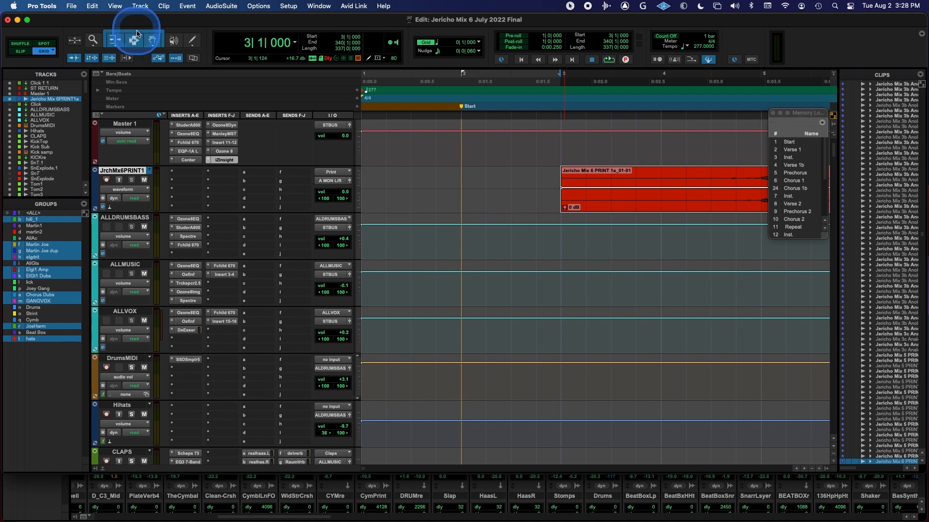
pyautogui.click(138, 34)
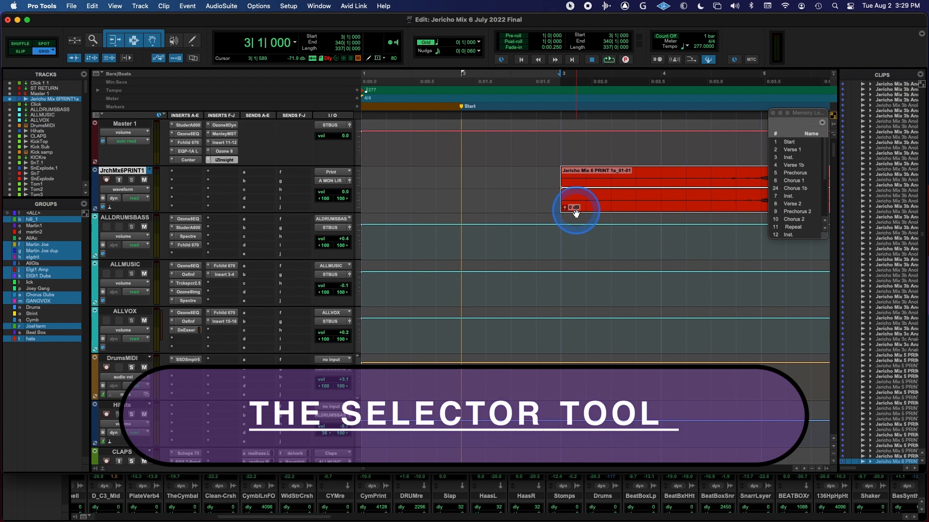
# - Place the edit cursor at 29|3|000 on the CLAPS track, just after the Inst. marker
pyautogui.press('r')
pyautogui.press('r')
pyautogui.press('r')
pyautogui.press('r')
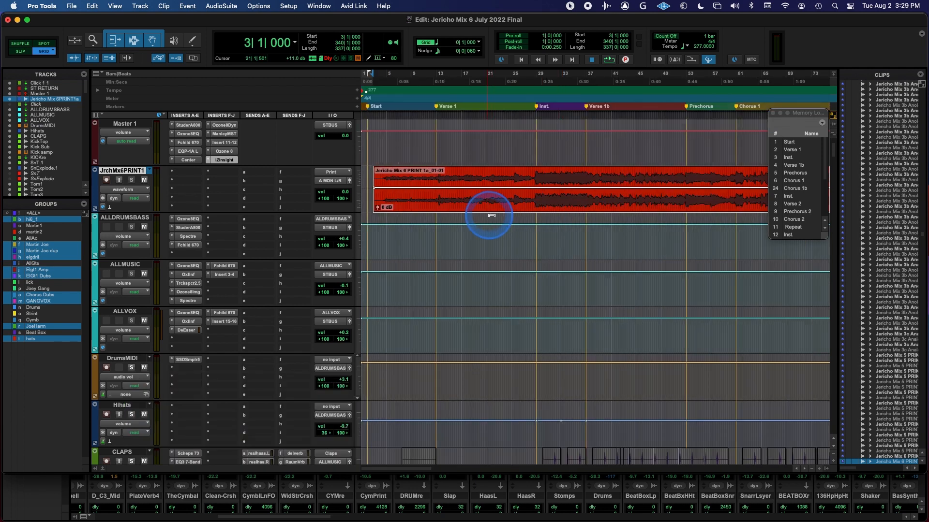
pyautogui.scroll(-5, 523, 215)
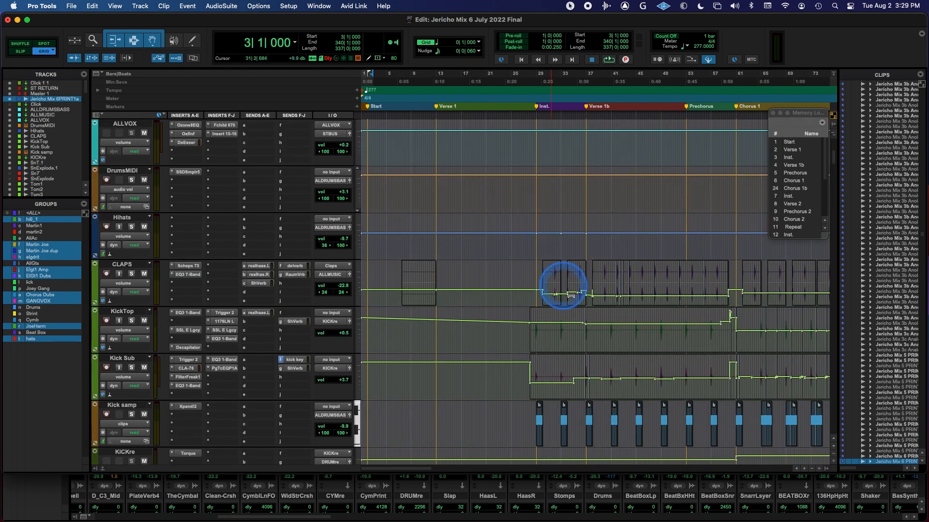
pyautogui.click(553, 285)
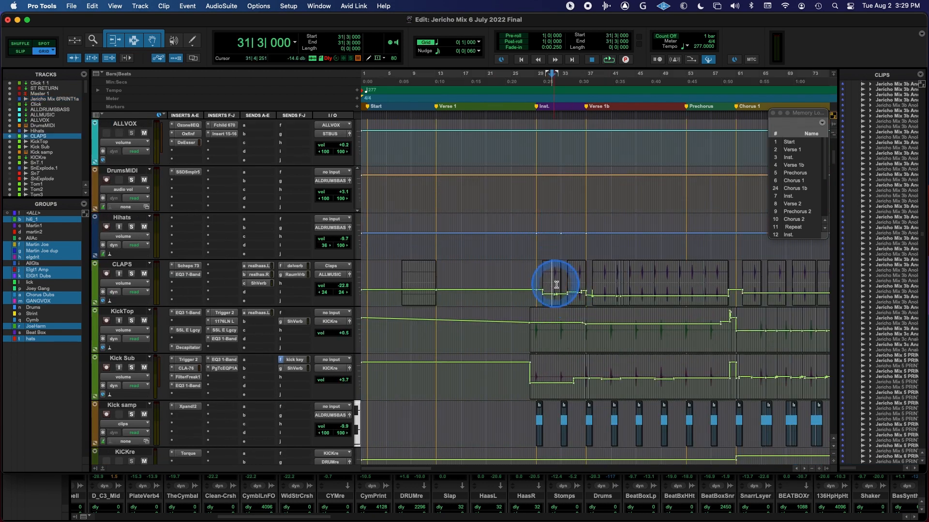
pyautogui.click(539, 276)
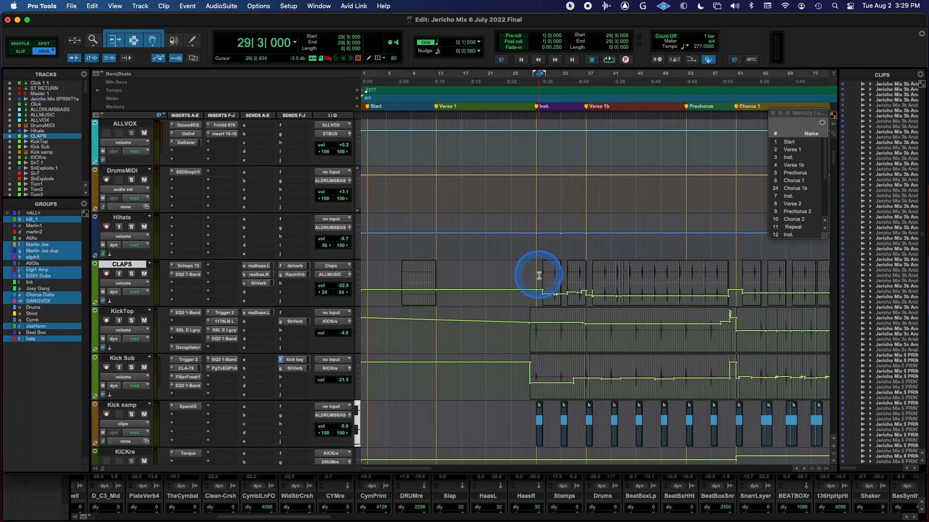
# - Solo the CLAPS track during playback from 29|3|000 and stop the transport
pyautogui.press('space')
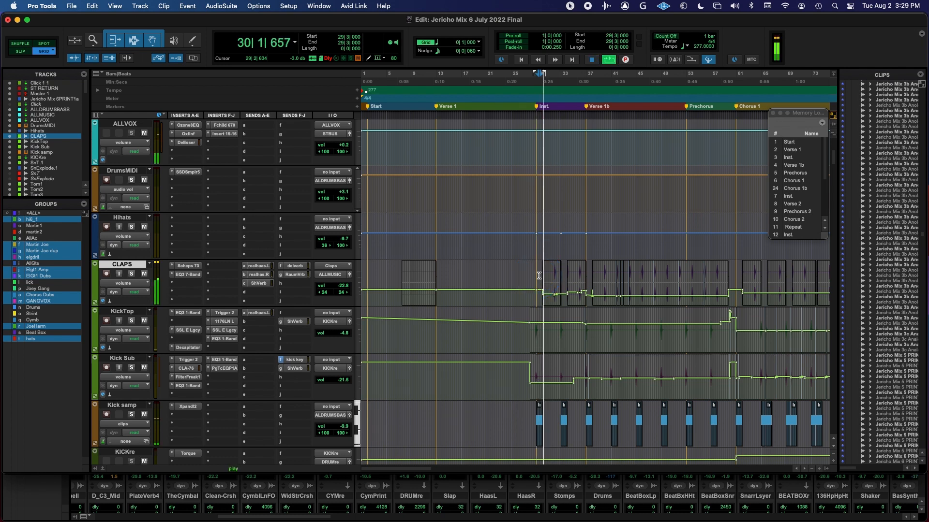
pyautogui.click(509, 277)
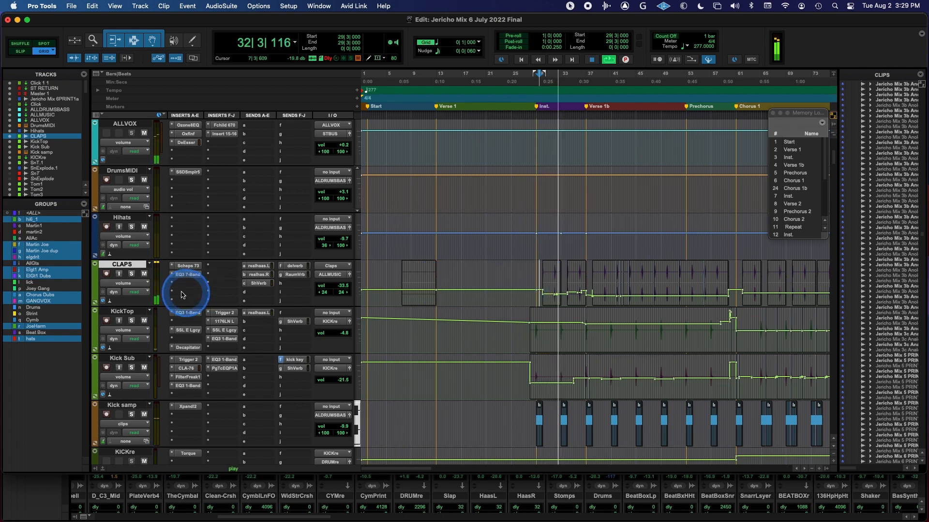
pyautogui.click(131, 273)
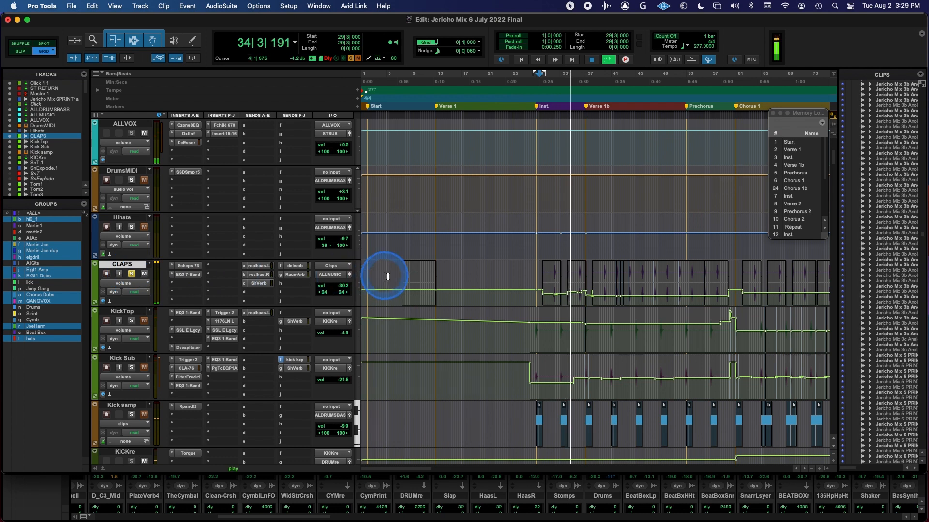
pyautogui.press('space')
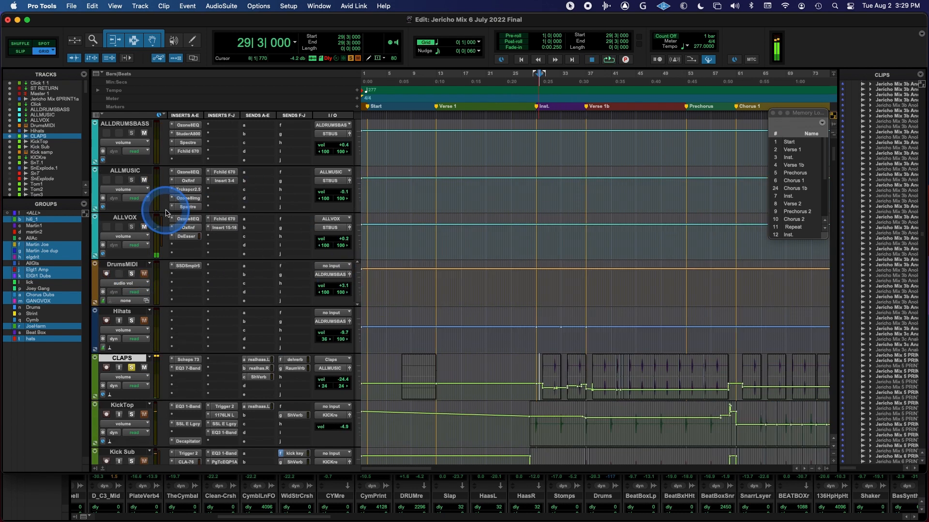
# - Select the range from 31|4|000 to 32|3|000 around the second clap on the CLAPS track
pyautogui.scroll(10, 166, 207)
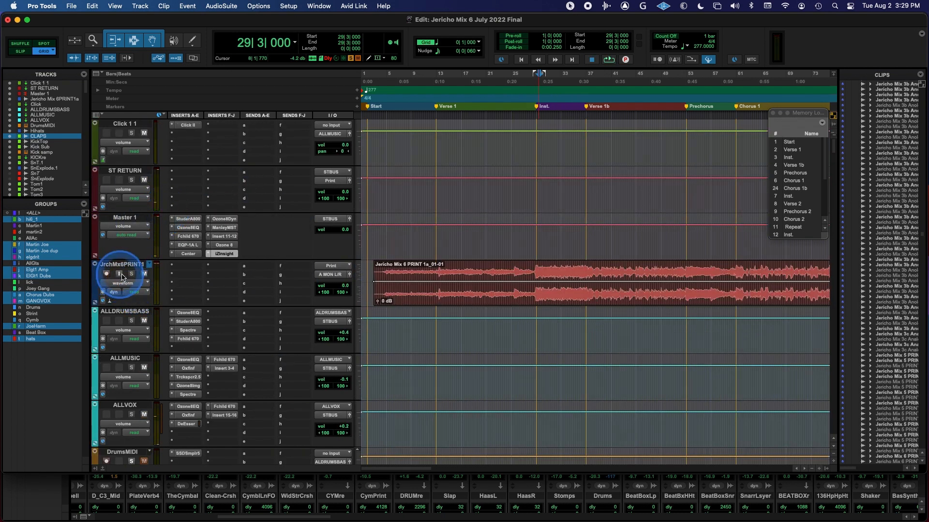
pyautogui.press('space')
pyautogui.scroll(-10, 551, 346)
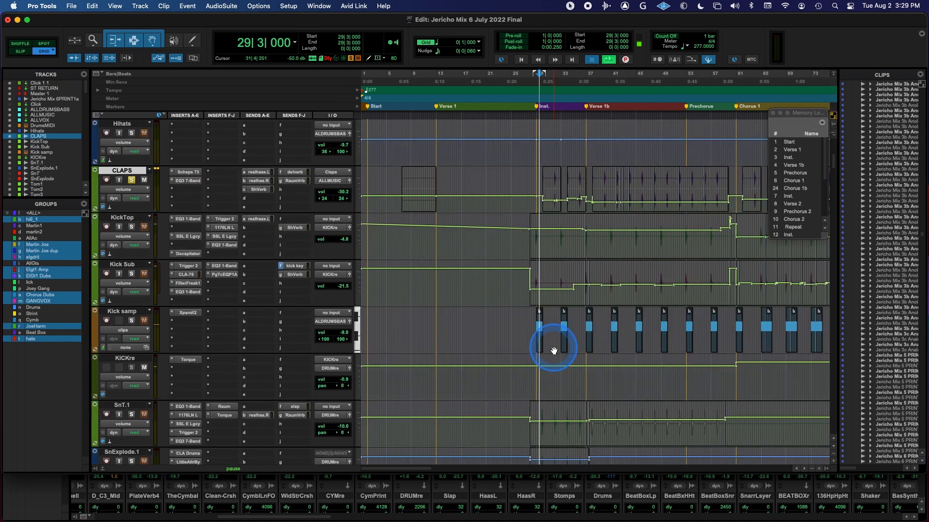
pyautogui.press('super+bracketright')
pyautogui.scroll(5, 570, 341)
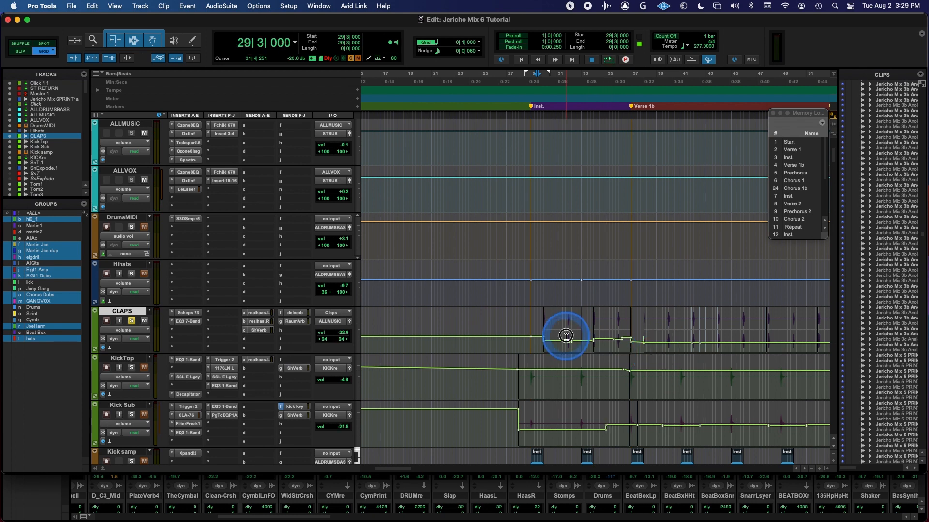
pyautogui.moveTo(566, 336); pyautogui.dragTo(578, 337)
pyautogui.press('super+bracketright')
pyautogui.press('super+bracketright')
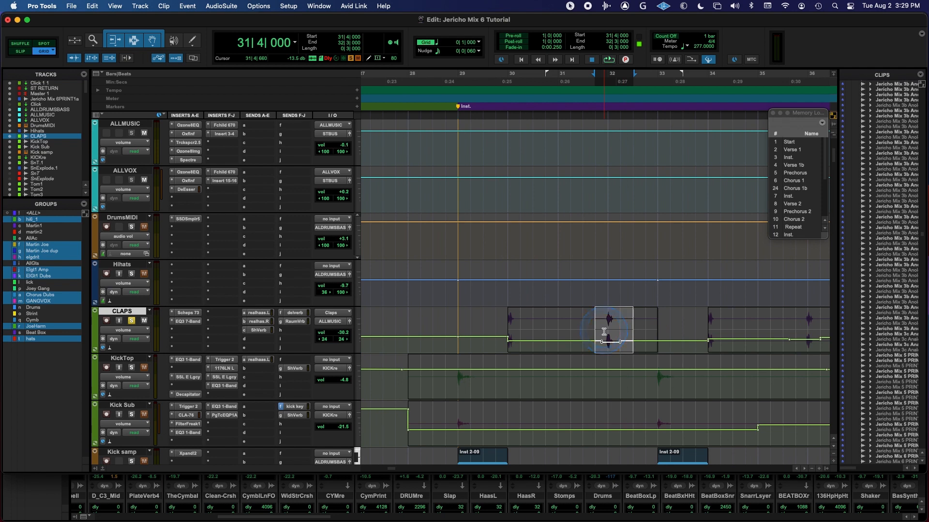
# - Show the CLAPS track as waveform, select the whole CLAPS_04-56 clip at bar 30, and return the track to volume view
pyautogui.press('-')
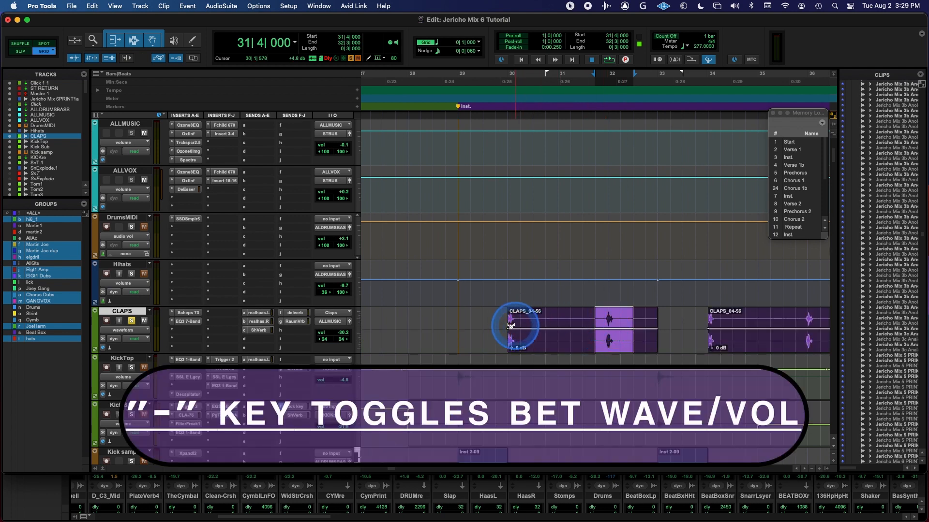
pyautogui.moveTo(511, 325); pyautogui.dragTo(658, 324)
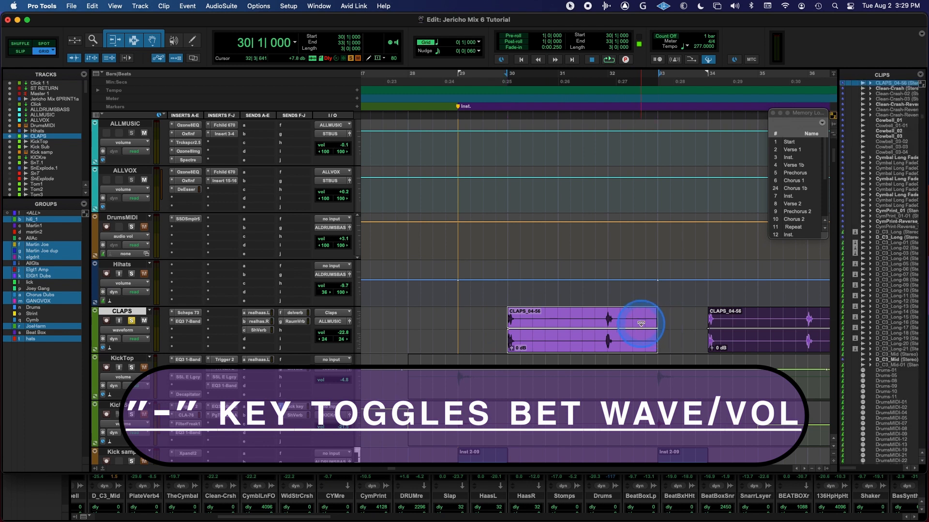
pyautogui.press('-')
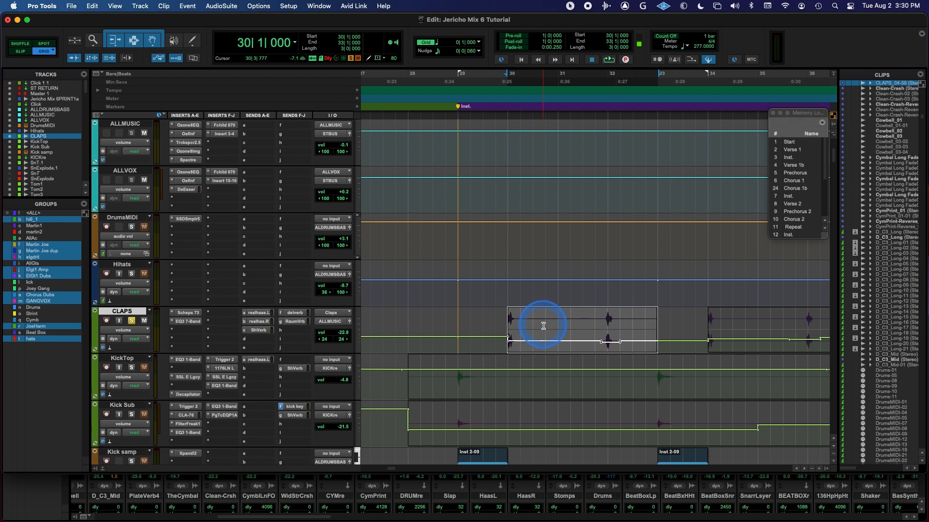
# - Select the CLAPS volume automation around the clap from 31|4|000 to 32|2|000, followed by the one from 35|4|000 to 36|2|000
pyautogui.hscroll(2, 543, 325)
pyautogui.moveTo(573, 330); pyautogui.dragTo(597, 329)
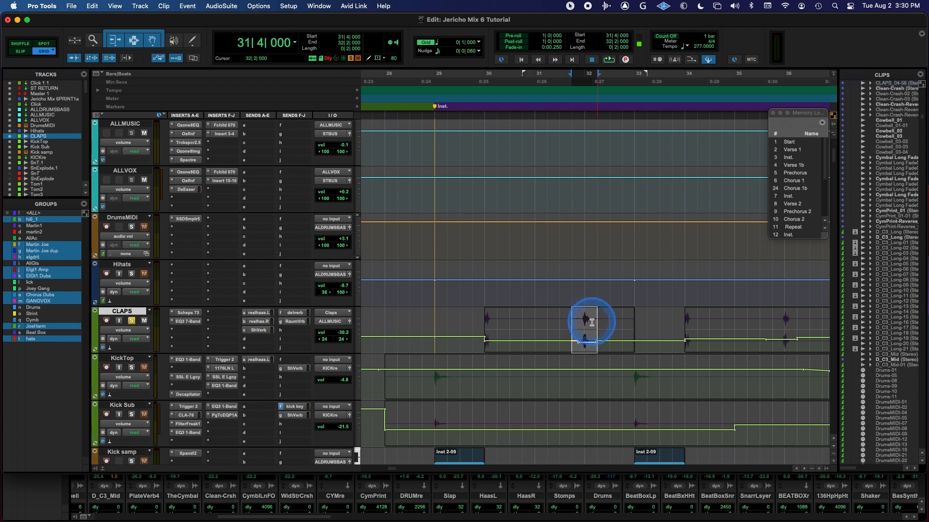
pyautogui.hscroll(15, 598, 329)
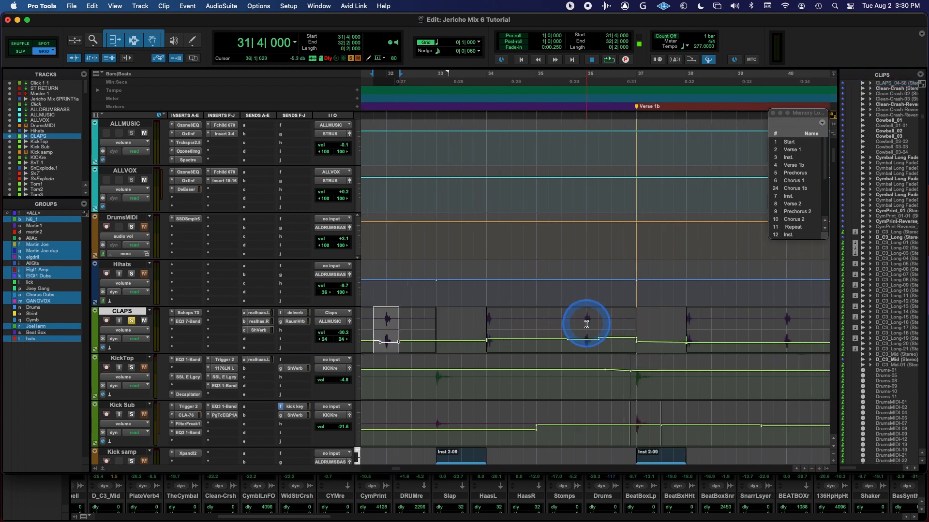
pyautogui.moveTo(577, 322); pyautogui.dragTo(593, 322)
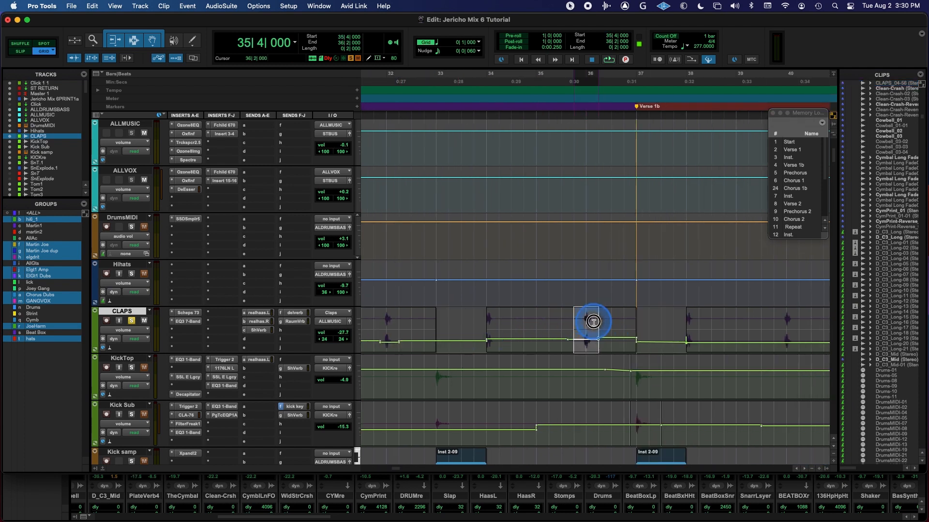
# - Select the CLAPS volume automation from 34|1|000 to 34|2|000 and raise it to about -17.7 dB
pyautogui.click(499, 325)
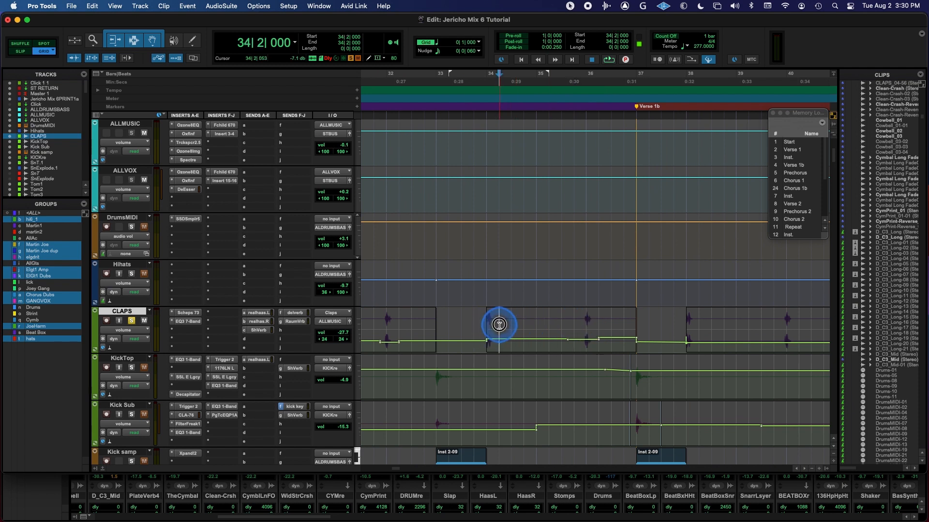
pyautogui.moveTo(499, 324); pyautogui.dragTo(486, 326)
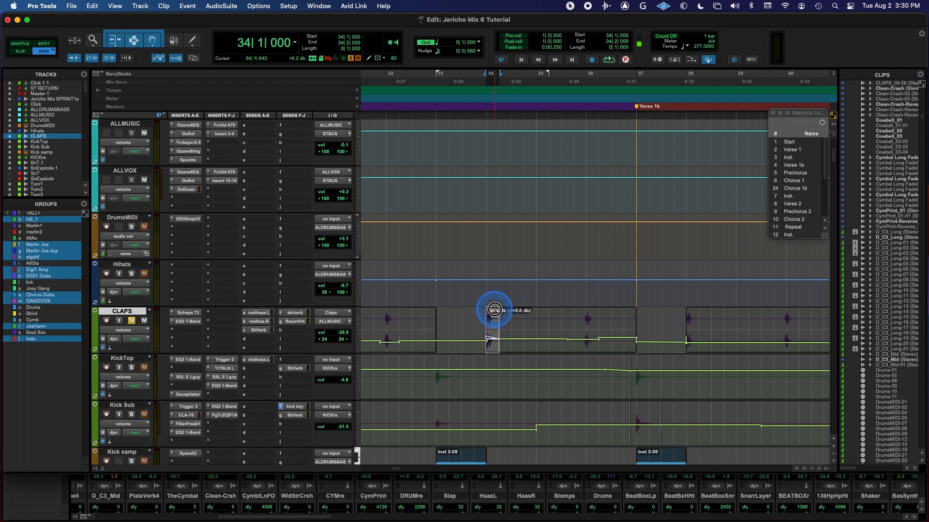
pyautogui.moveTo(495, 308); pyautogui.dragTo(494, 308)
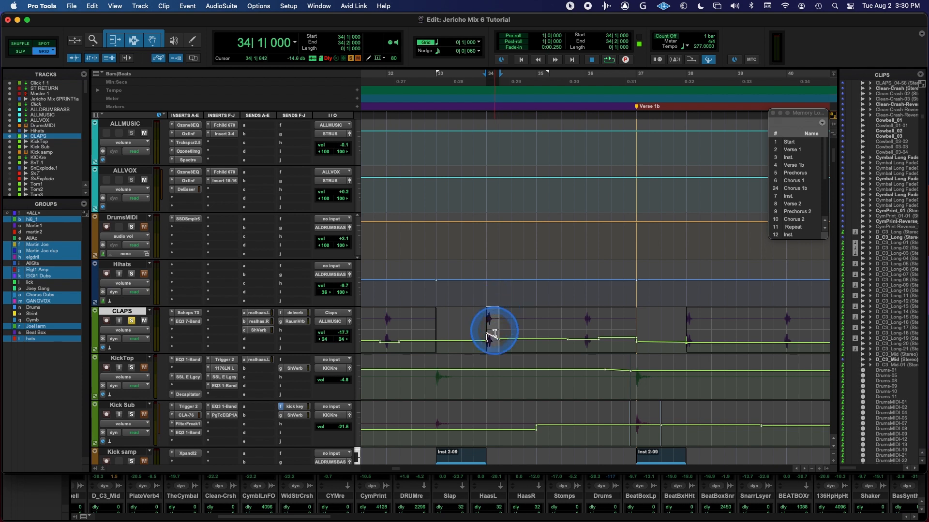
# - Play the soloed CLAPS track from 33|3|000 to audition the louder clap at bar 34
pyautogui.click(467, 335)
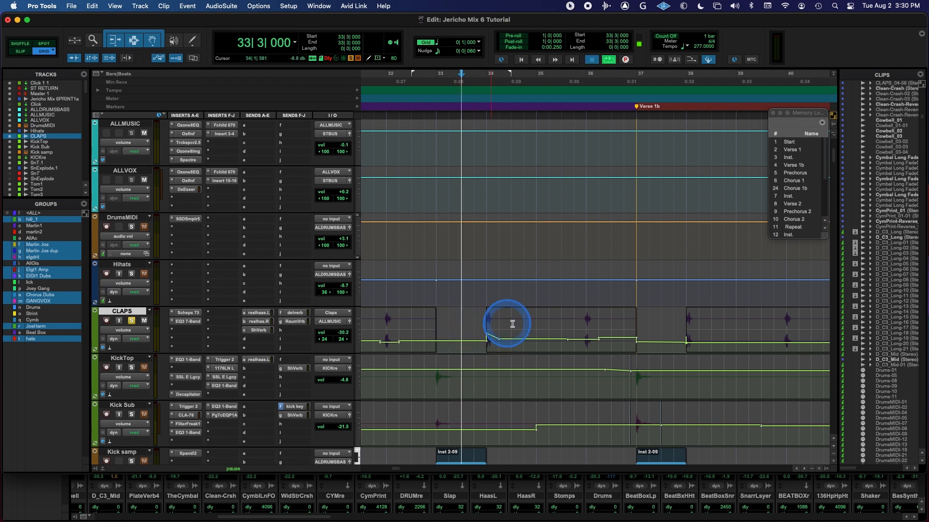
pyautogui.press('space')
pyautogui.press('space')
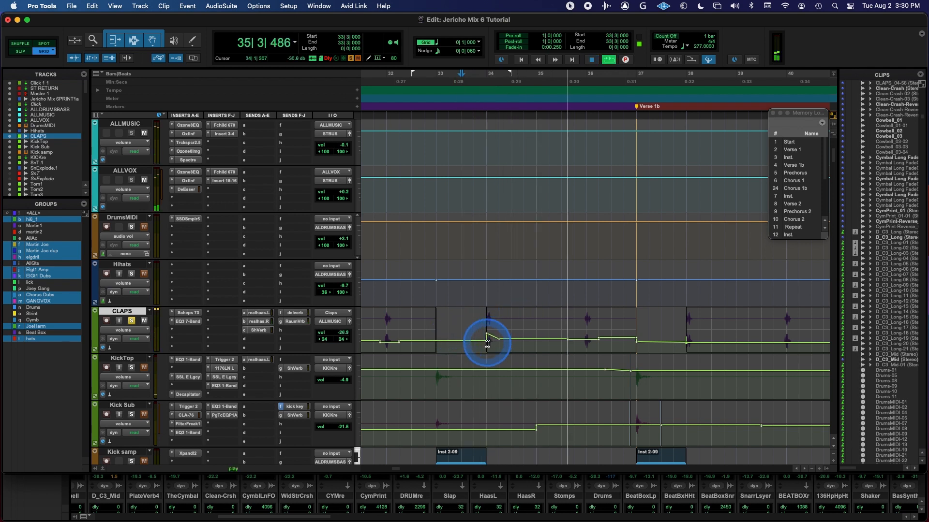
# - Compare the soloed bar 34 clap from 33|3|000 with its volume boost undone and with it redone
pyautogui.press('super+z')
pyautogui.press('space')
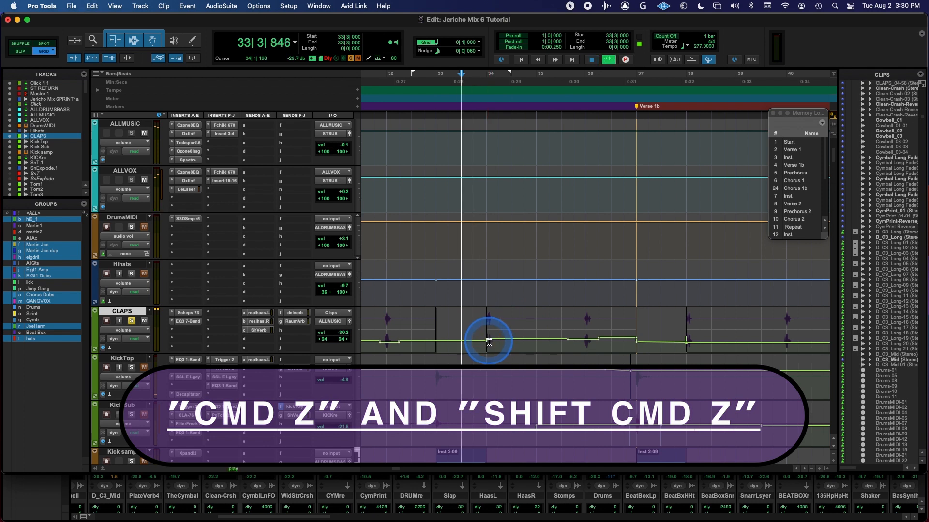
pyautogui.press('space')
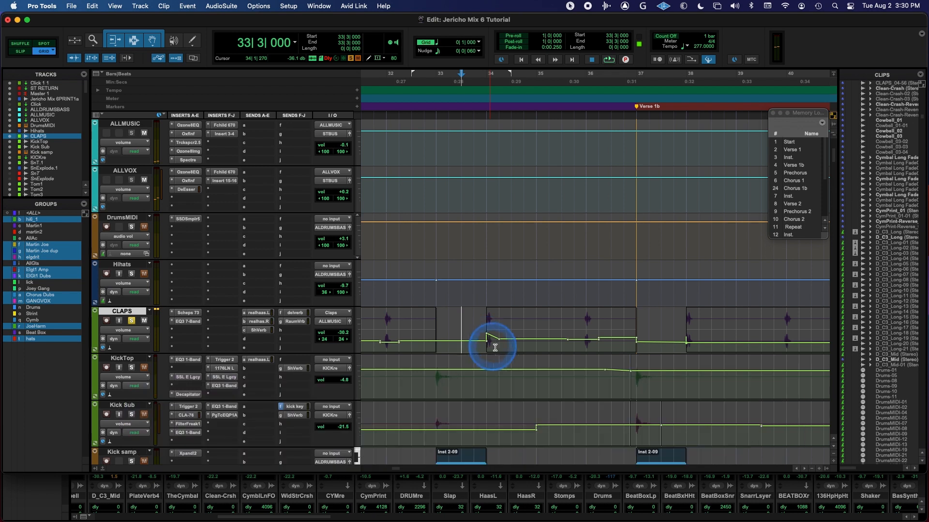
pyautogui.press('space')
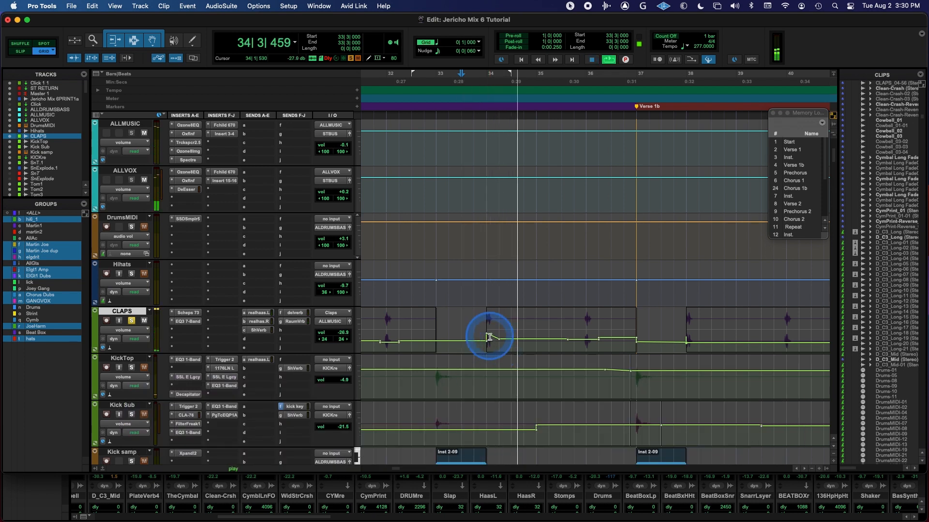
pyautogui.press('space')
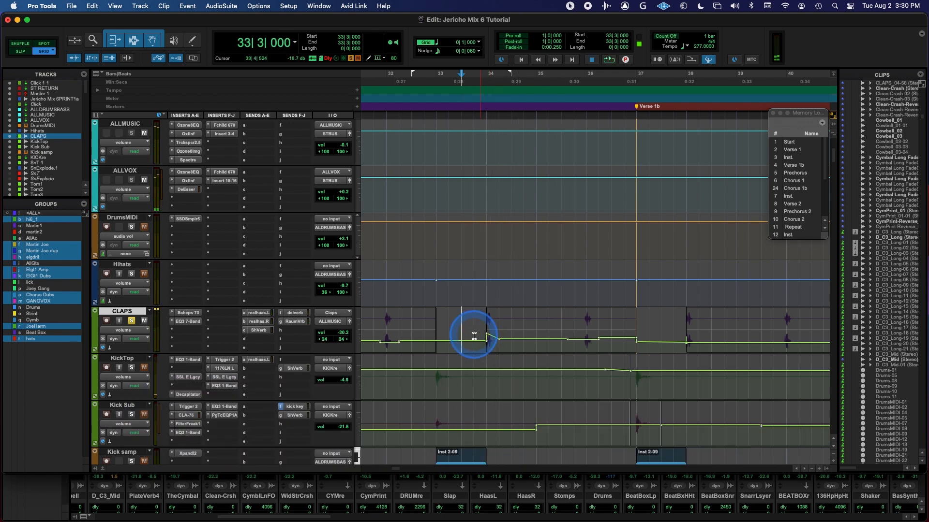
# - Unsolo the CLAPS track and play the full mix from 32|3|000
pyautogui.click(131, 321)
pyautogui.click(410, 321)
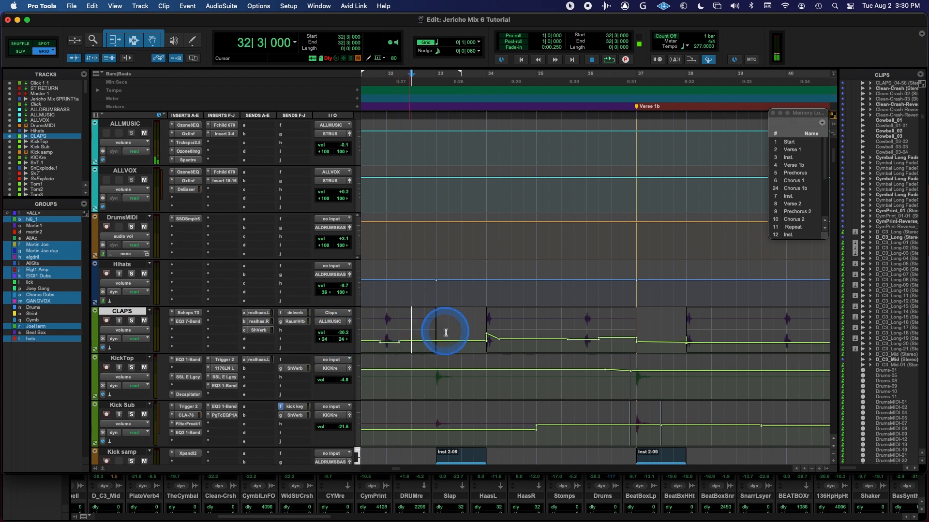
pyautogui.press('space')
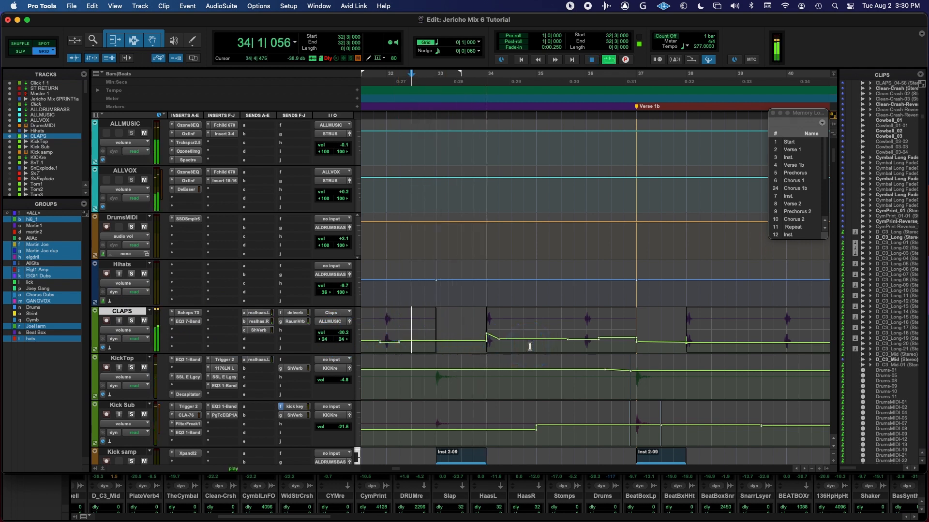
pyautogui.press('super+bracketleft')
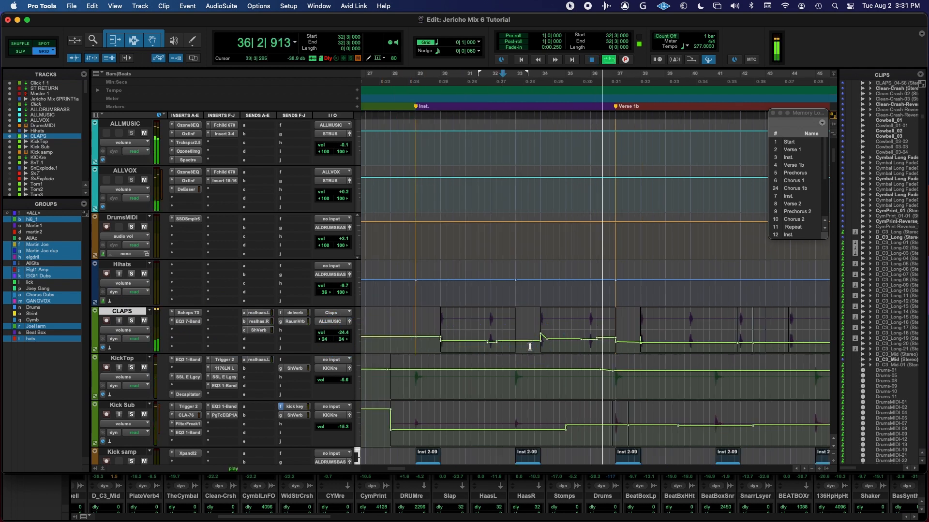
pyautogui.click(532, 348)
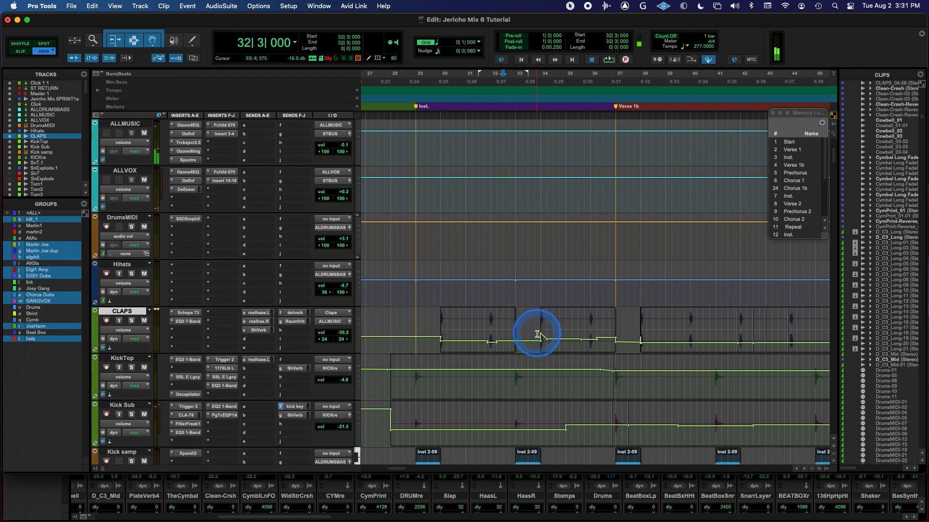
# - Undo the bar 34 clap boost, play the full mix from 32|3|000, and replay it with the boost redone
pyautogui.press('super+z')
pyautogui.press('space')
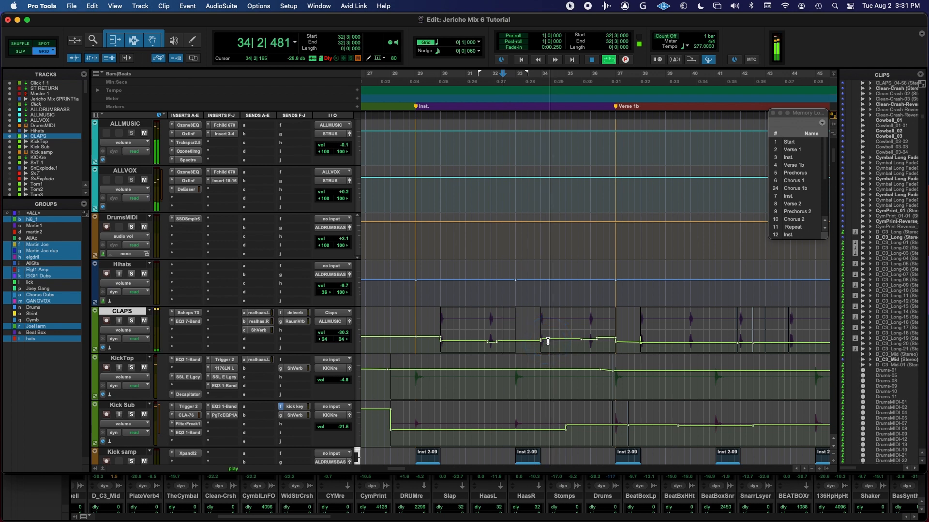
pyautogui.press('space')
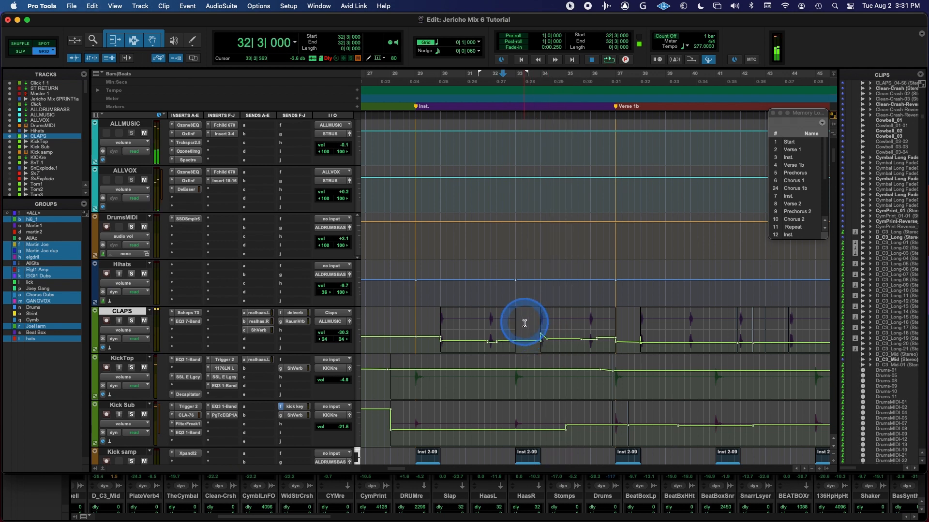
pyautogui.press('space')
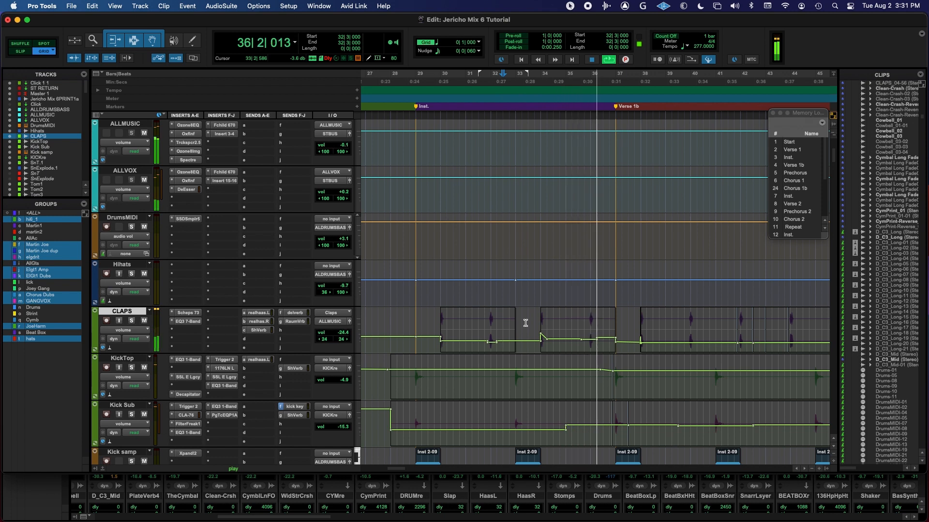
pyautogui.press('space')
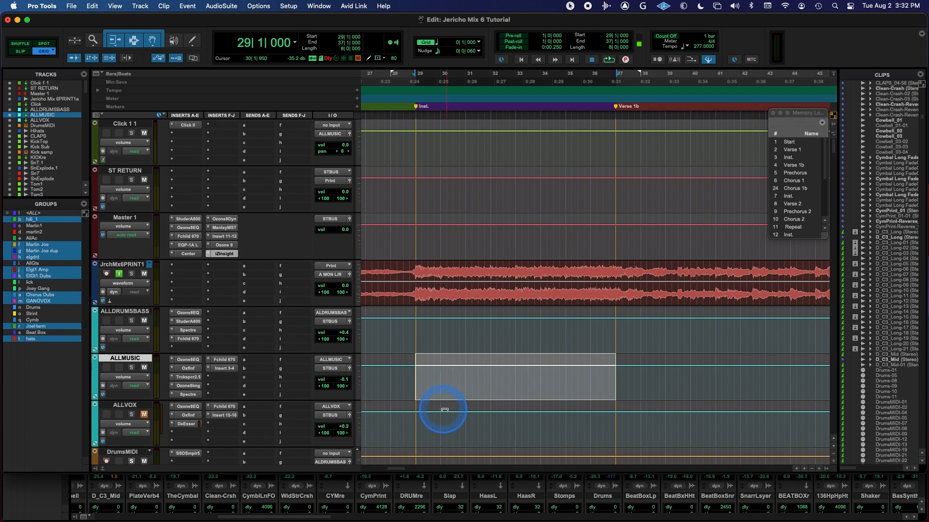
# - Choose the Time mode for the Grabber tool
pyautogui.click(151, 45)
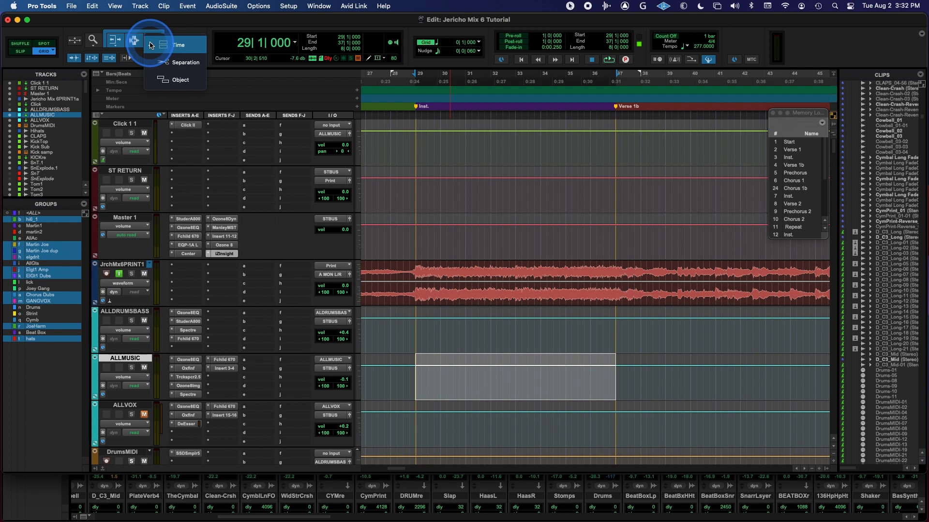
pyautogui.click(150, 46)
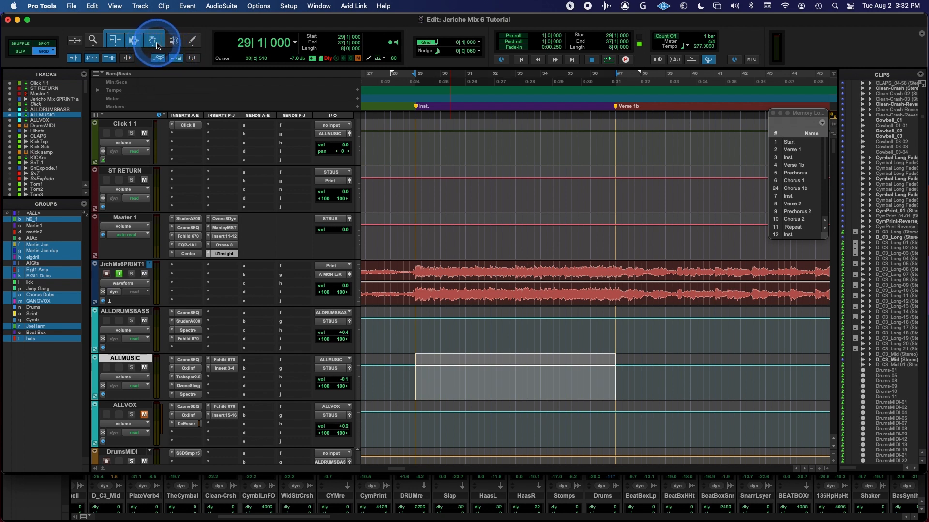
pyautogui.click(157, 45)
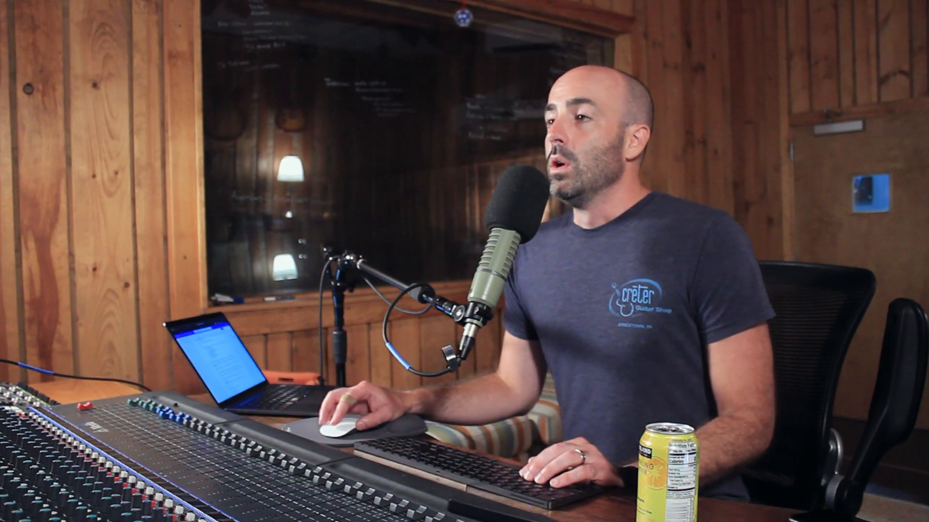
# - Select the Kick samp clip at 33|1|000 with the Grabber and delete it
pyautogui.click(507, 393)
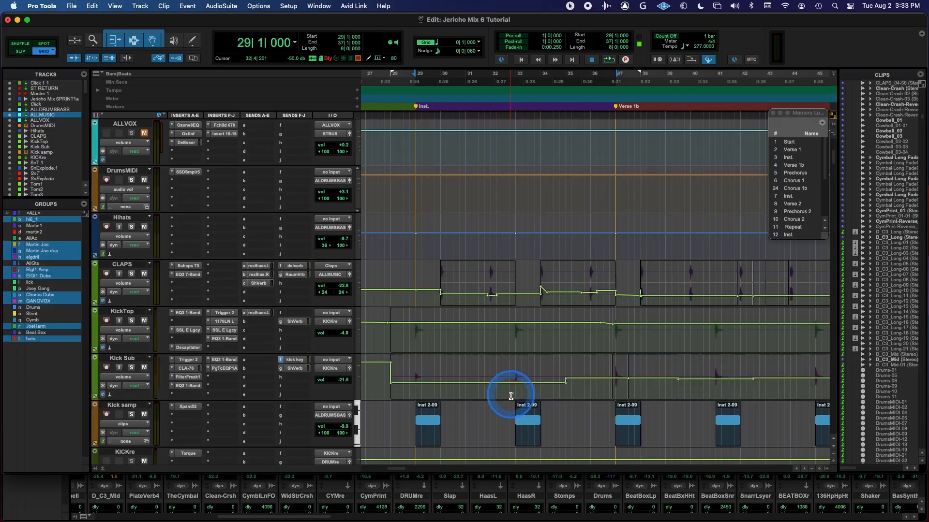
pyautogui.click(512, 390)
pyautogui.scroll(-3, 515, 389)
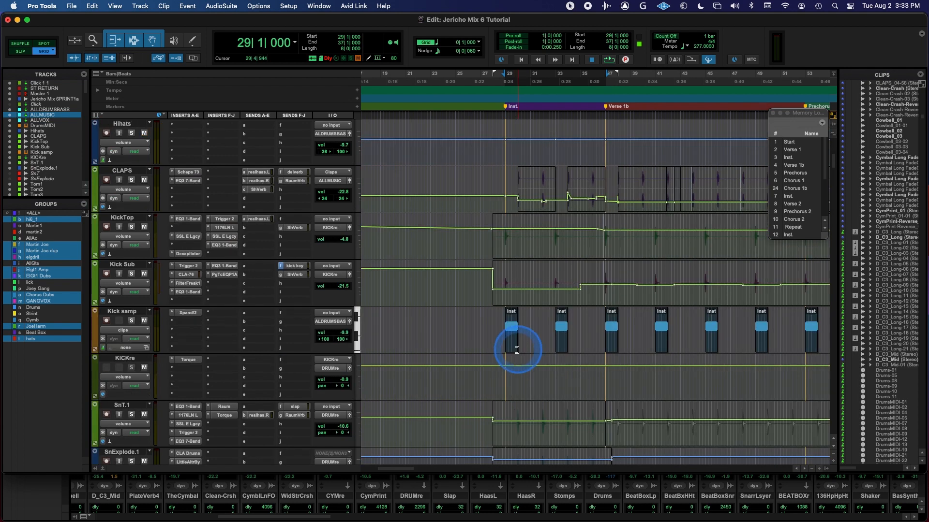
pyautogui.click(507, 332)
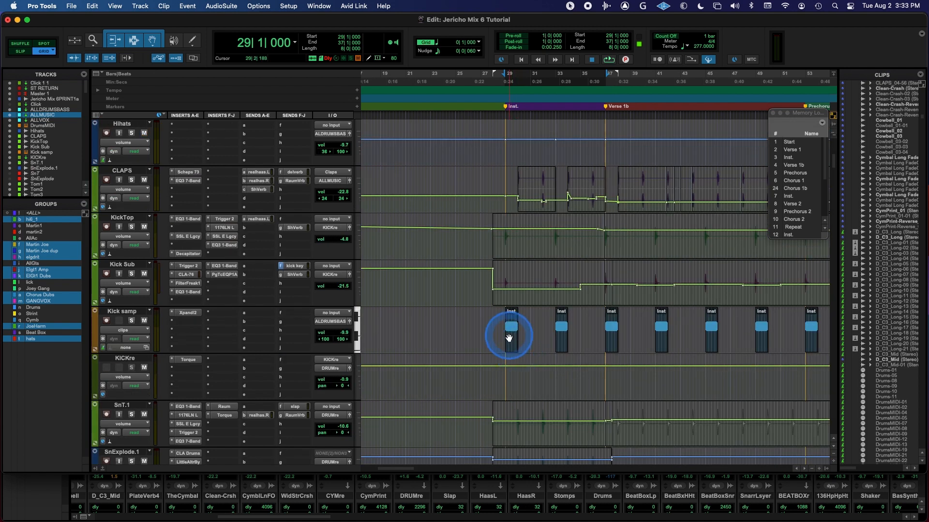
pyautogui.click(506, 329)
pyautogui.click(563, 350)
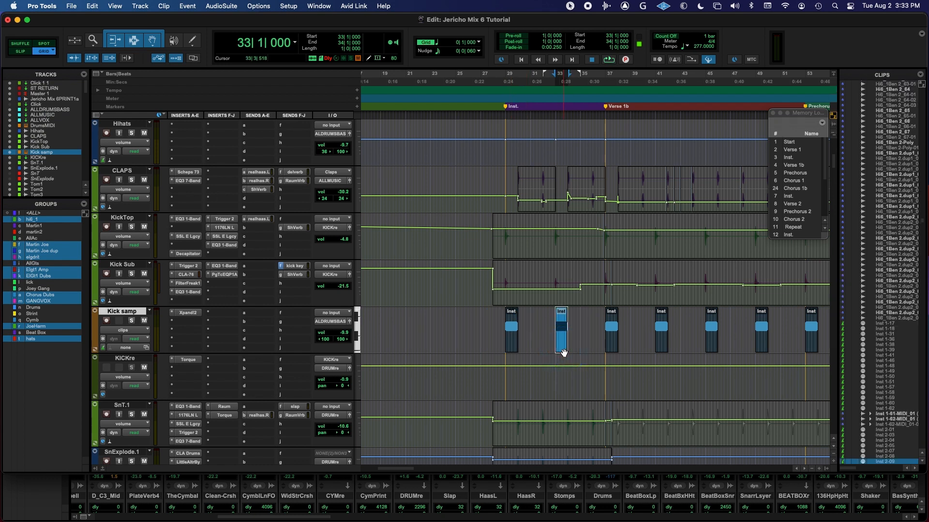
pyautogui.press('Delete')
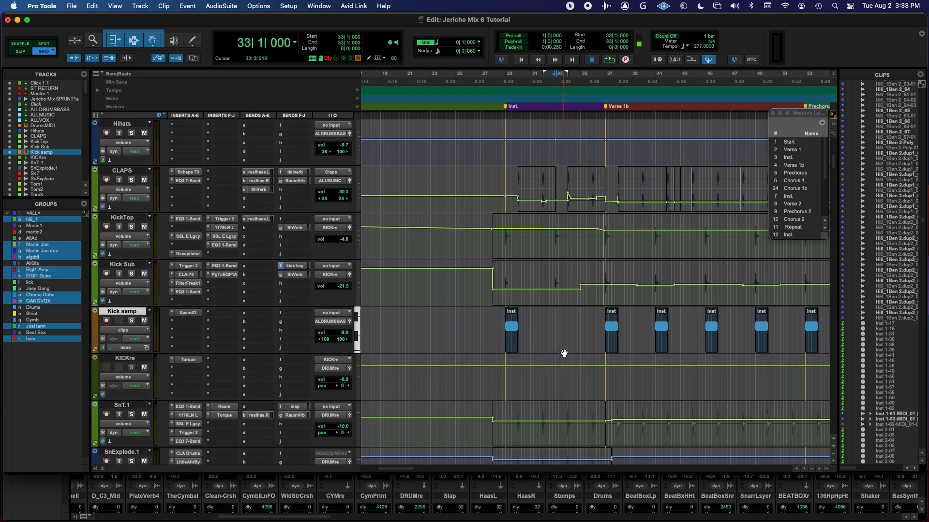
# - Solo the Kick samp track and play it from 28|4|000 and again from 36|4|000
pyautogui.click(131, 321)
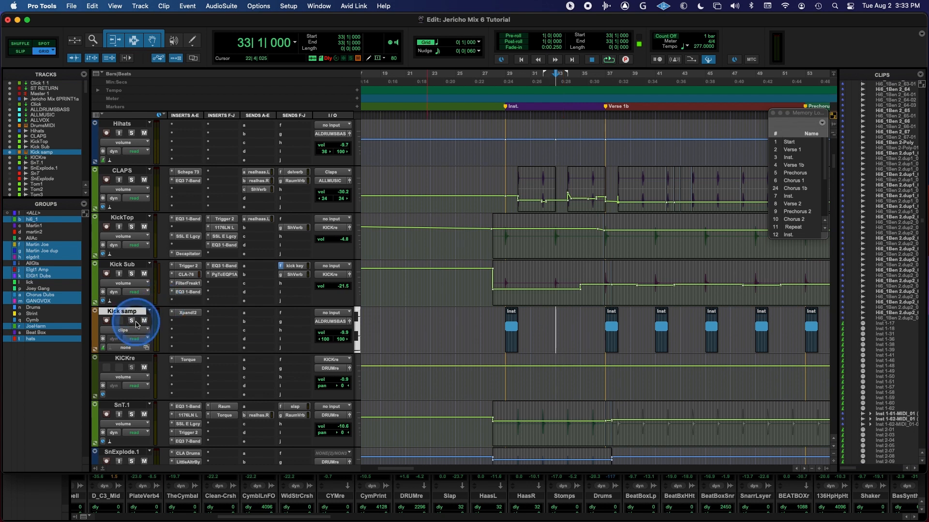
pyautogui.click(501, 323)
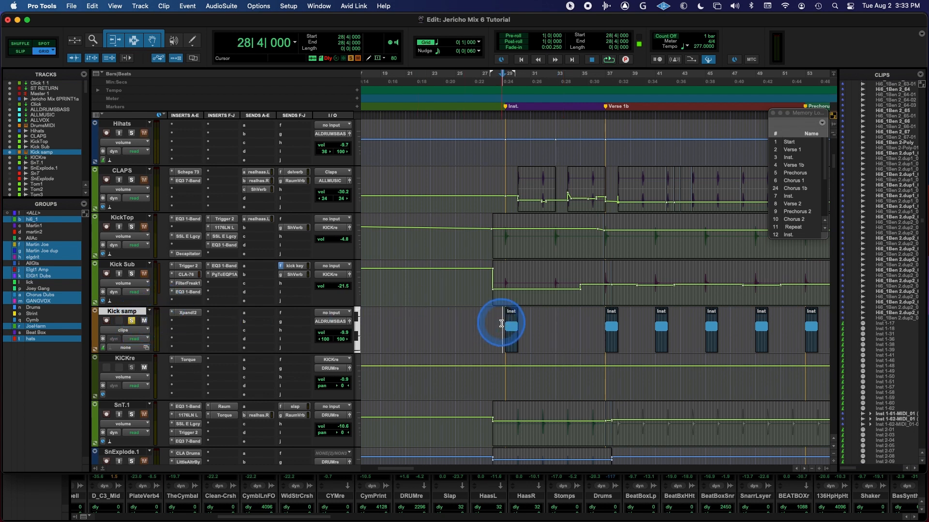
pyautogui.press('space')
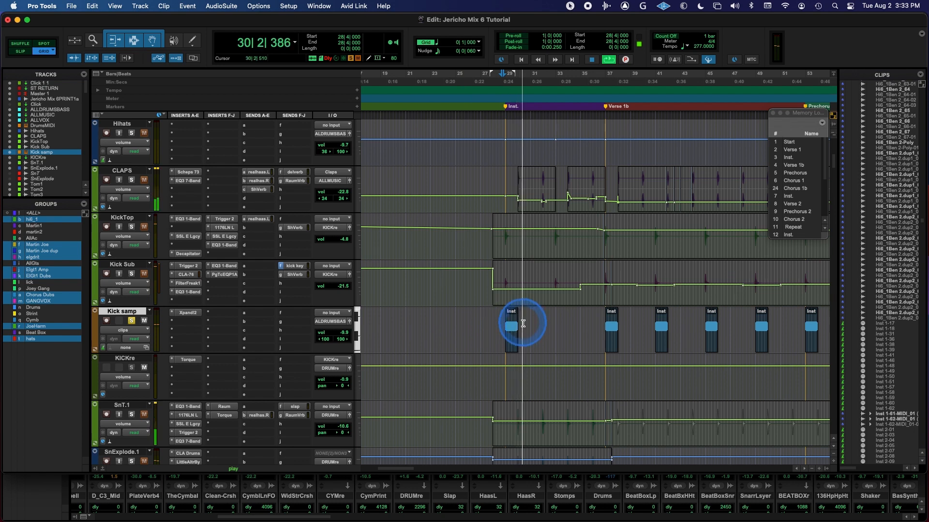
pyautogui.press('space')
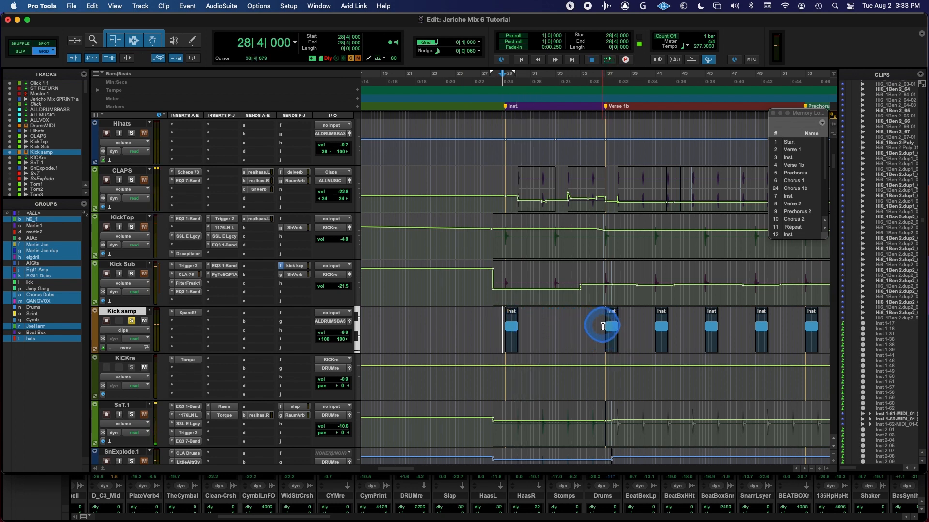
pyautogui.click(603, 326)
pyautogui.press('space')
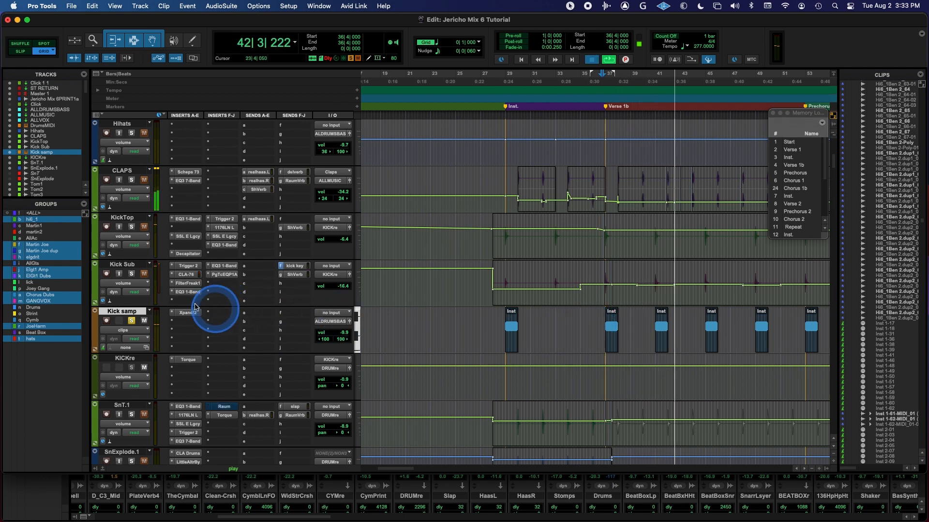
pyautogui.press('space')
# - Solo the Kick Sub and KickTop tracks alongside Kick samp and play the three together from 36|4|000
pyautogui.click(131, 274)
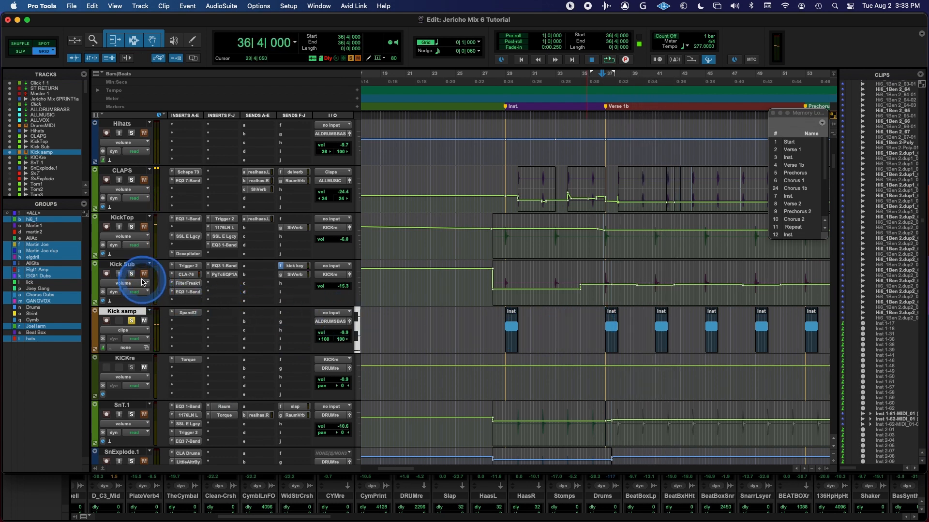
pyautogui.click(132, 227)
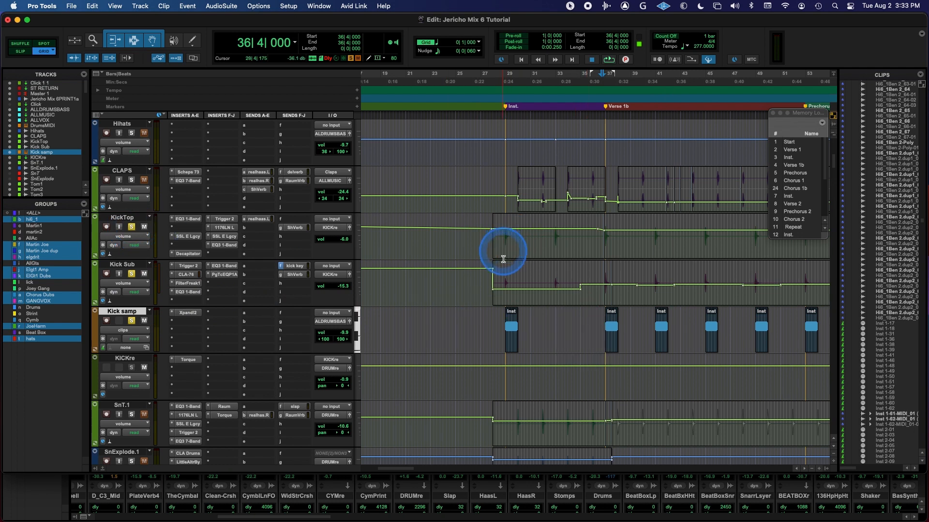
pyautogui.press('space')
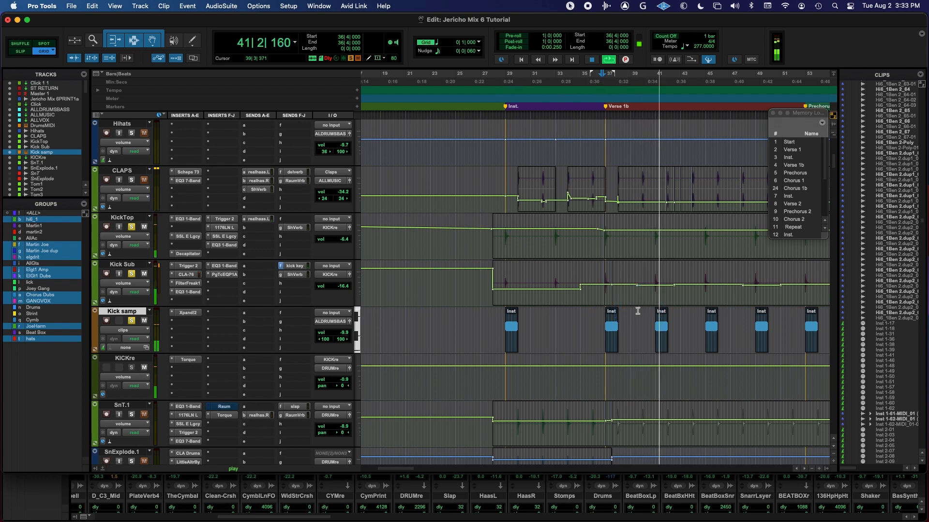
pyautogui.press('space')
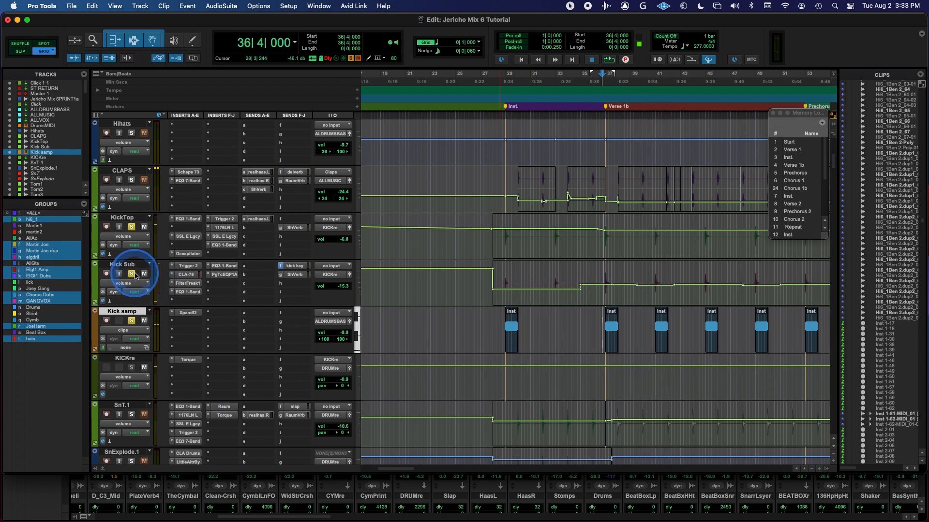
pyautogui.click(507, 346)
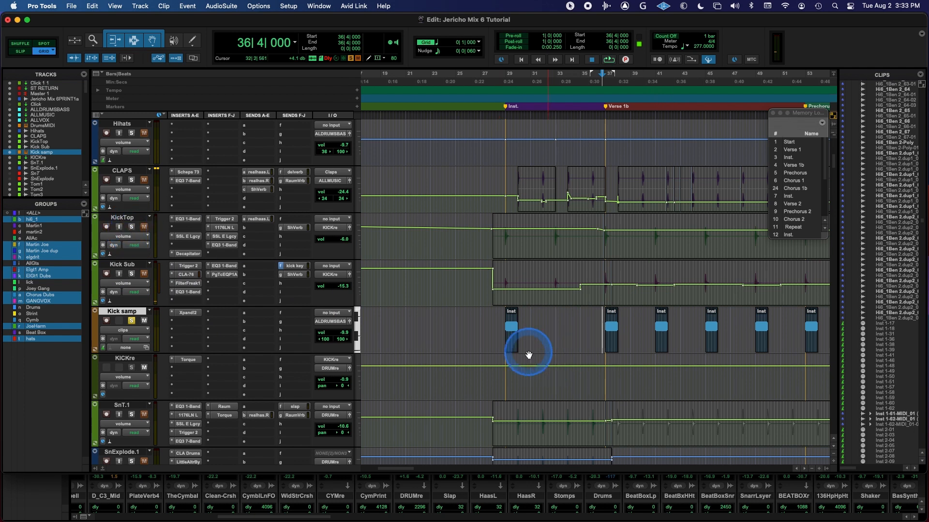
# - Select the Kick samp clip at 29|1|000 with the Grabber and play it several times to audition it
pyautogui.click(511, 347)
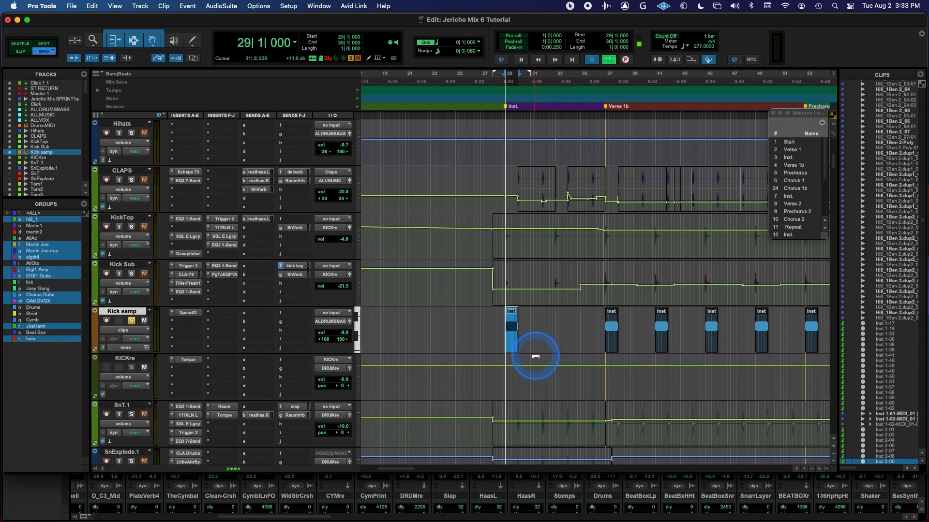
pyautogui.press('space')
pyautogui.press('space')
pyautogui.press('super+bracketright')
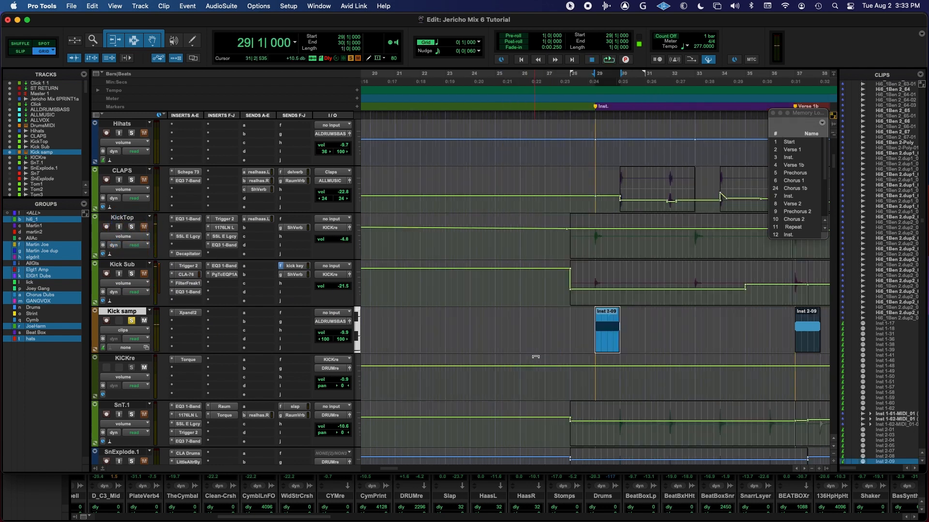
pyautogui.press('super+bracketright')
pyautogui.press('space')
pyautogui.click(536, 338)
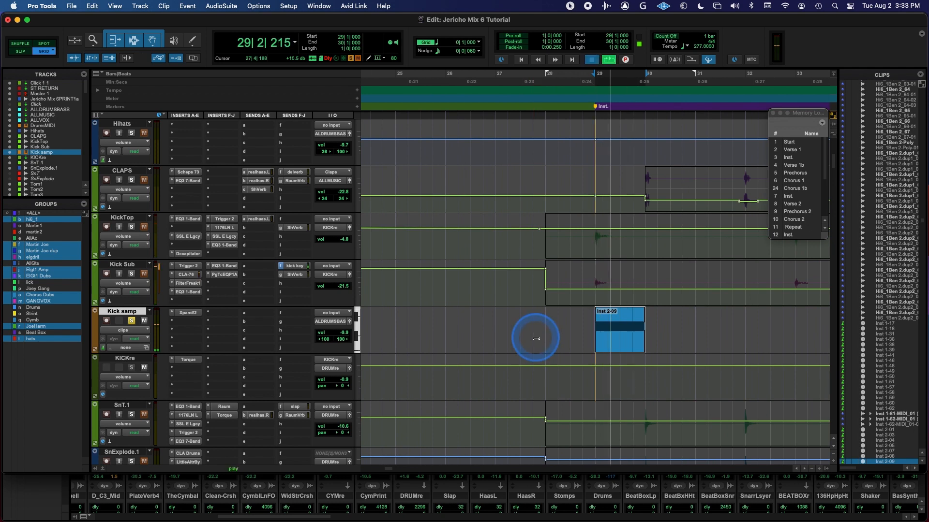
pyautogui.press('space')
pyautogui.press('super+bracketleft')
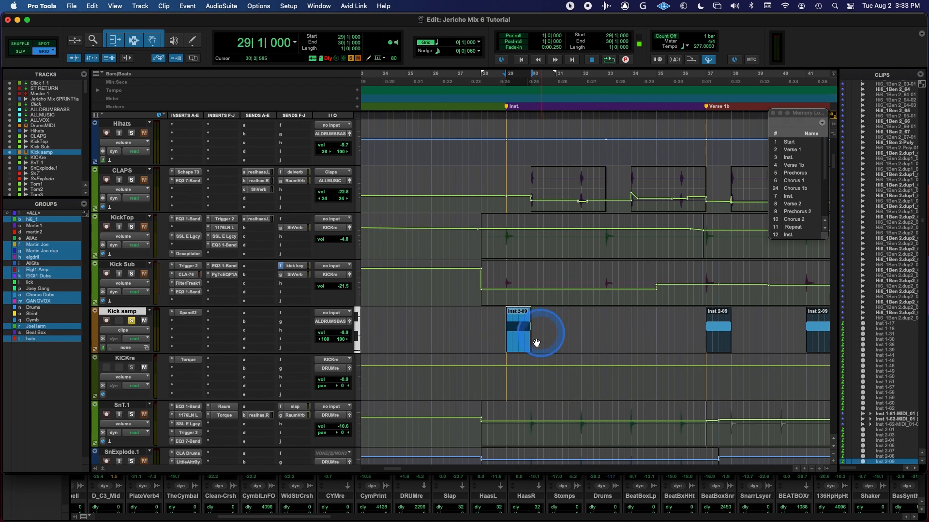
# - Examine the notes of the Kick samp clip at 29|1|000 in the MIDI Editor and the track's Xpand!2 instrument, closing both
pyautogui.click(547, 314)
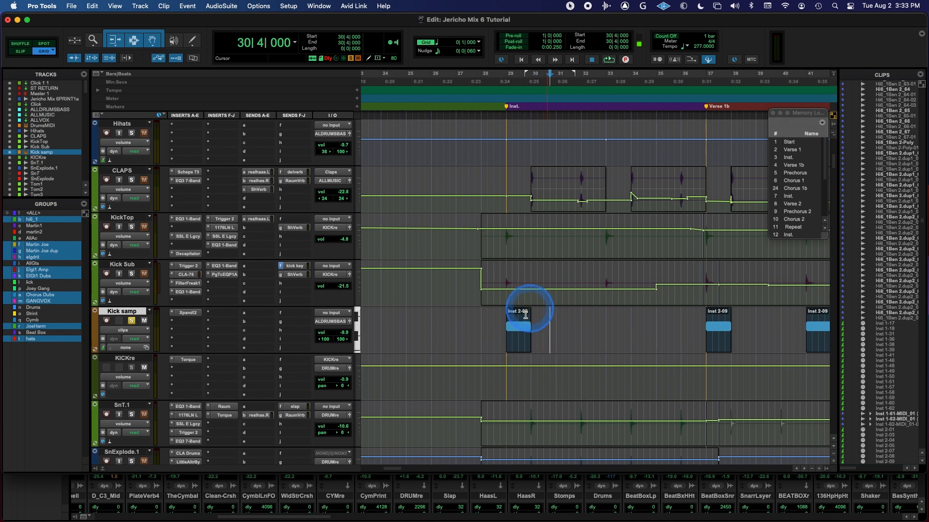
pyautogui.click(519, 348)
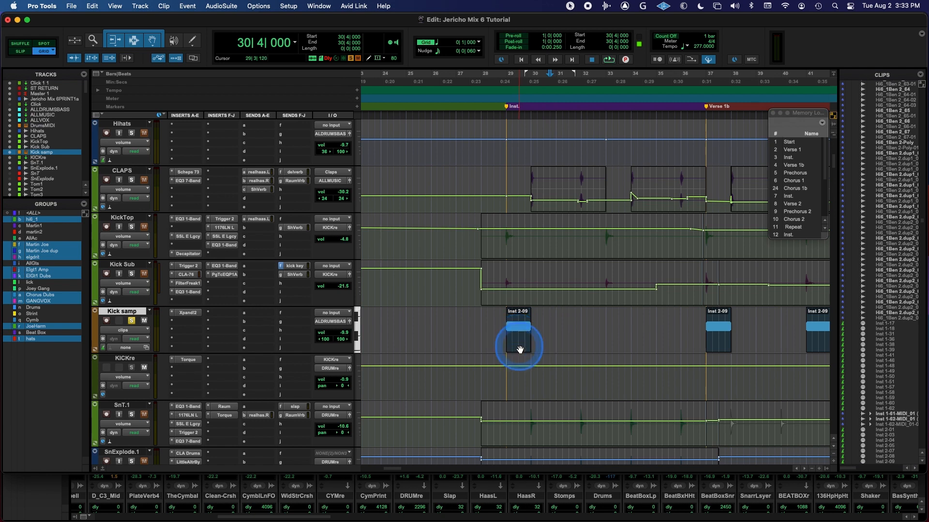
pyautogui.doubleClick(519, 349)
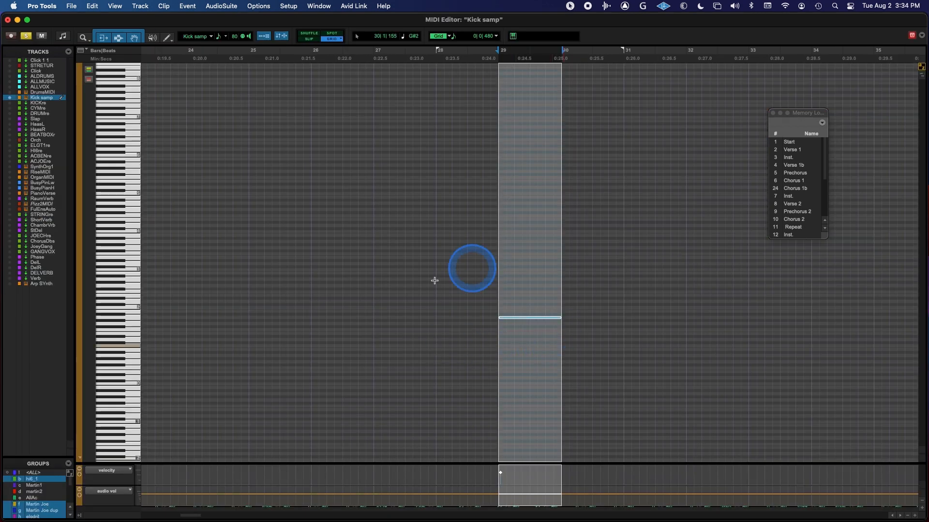
pyautogui.hotkey('ctrl', '=')
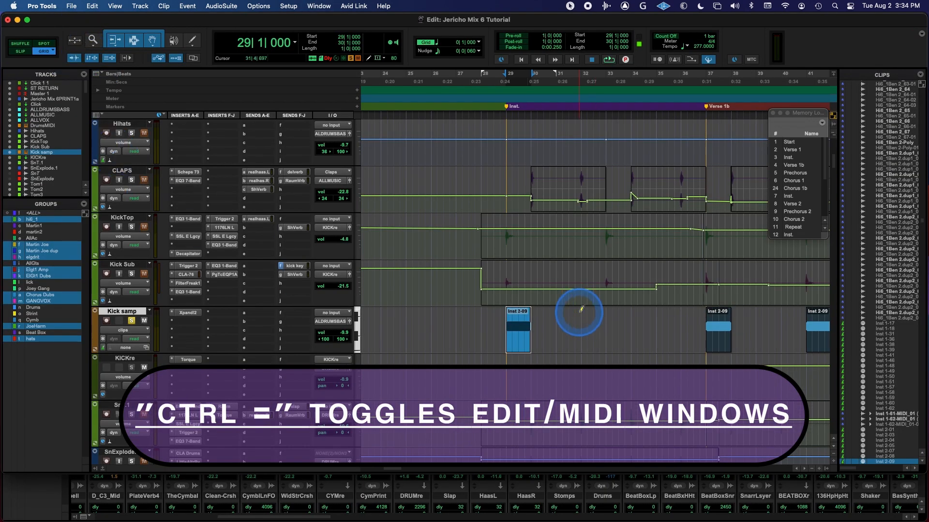
pyautogui.hotkey('ctrl', '=')
pyautogui.hotkey('ctrl', '=')
pyautogui.click(188, 313)
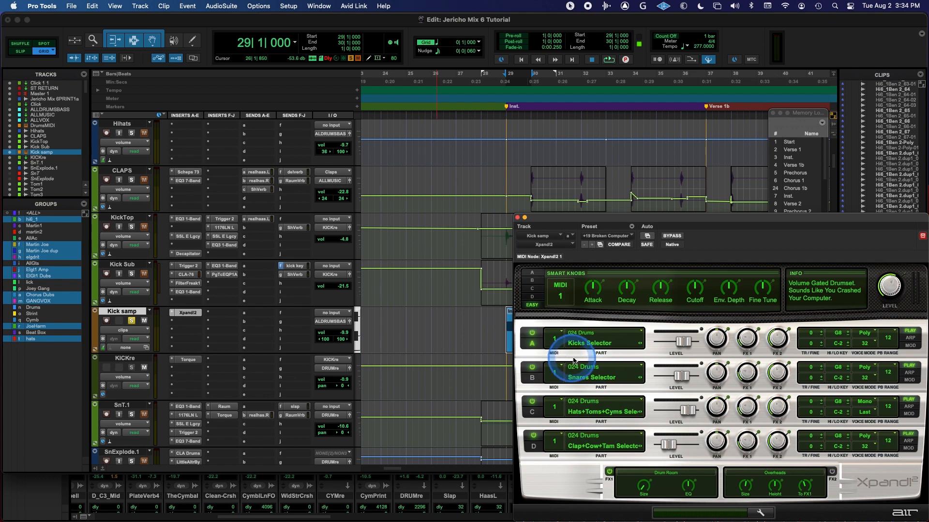
pyautogui.click(517, 217)
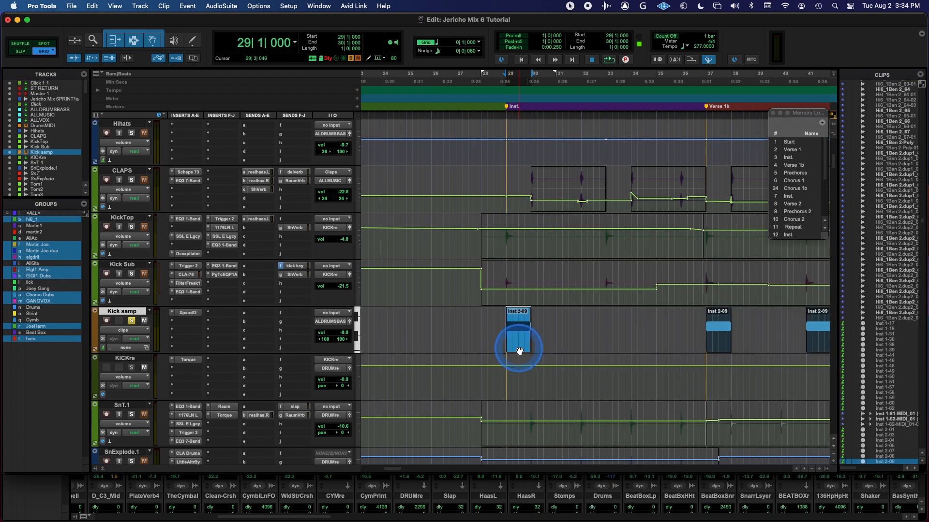
# - Play the Kick samp clip from 29|1|000 and place the edit cursor just before it at 28|4|000
pyautogui.press('space')
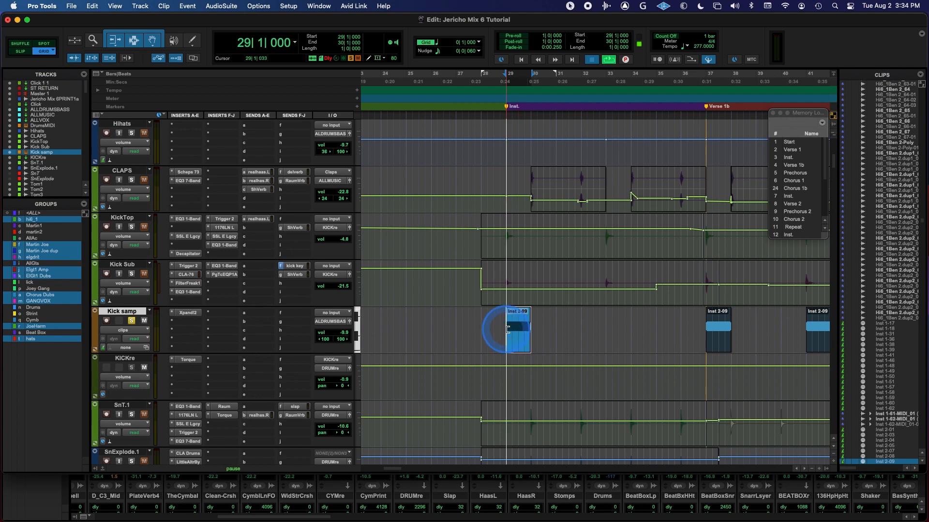
pyautogui.click(501, 329)
pyautogui.press('space')
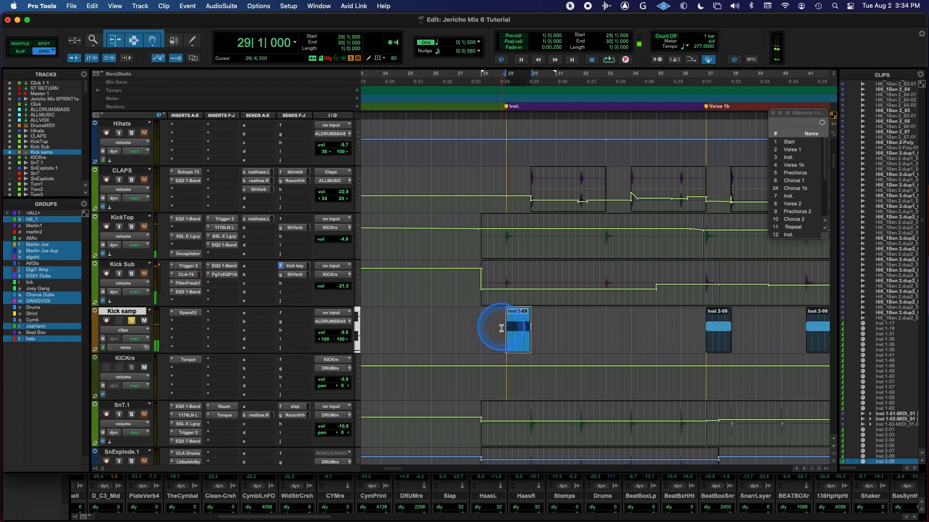
pyautogui.click(501, 329)
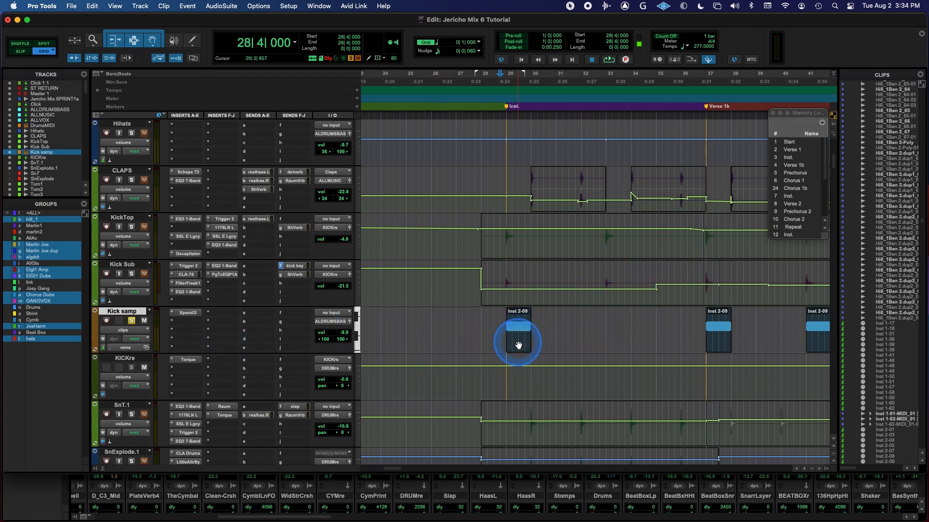
# - Duplicate the Kick samp clip at 29|1|000 to 33|1|000 with the Grabber and take the copy back
pyautogui.click(518, 345)
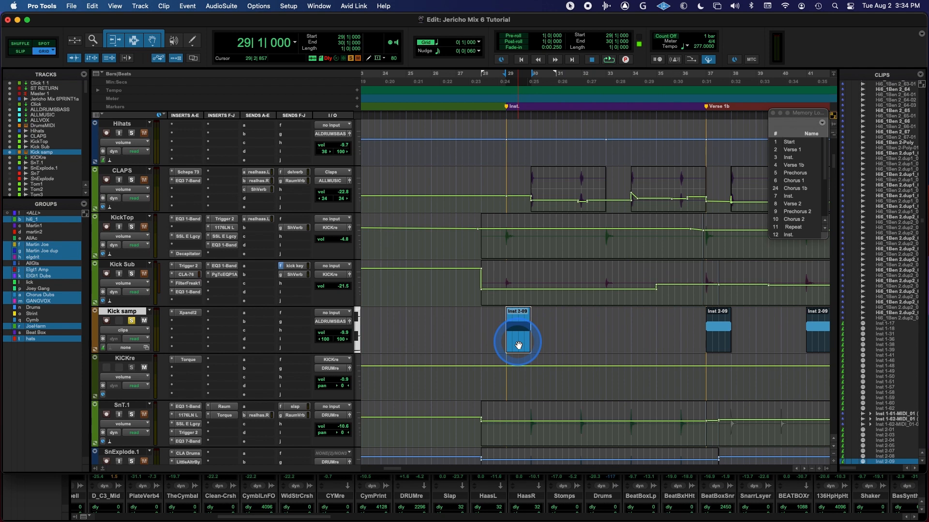
pyautogui.click(520, 346)
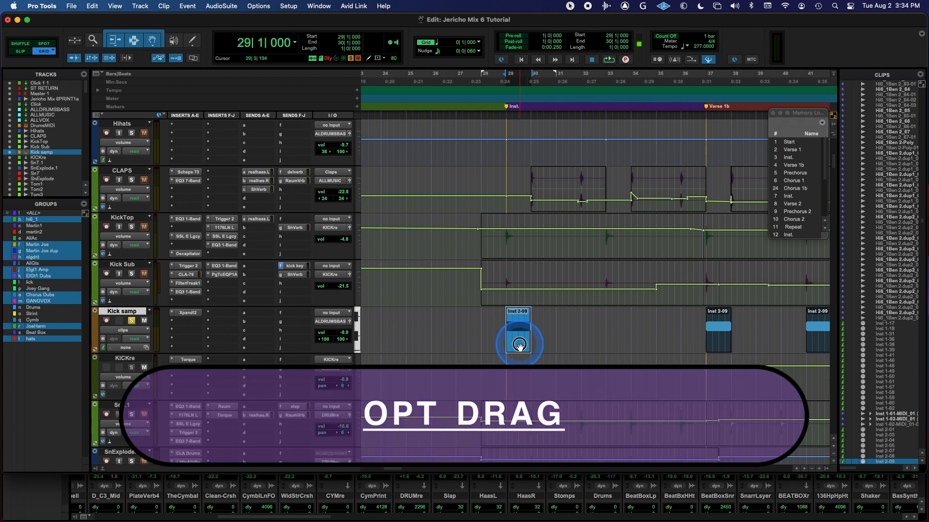
pyautogui.moveTo(519, 345); pyautogui.dragTo(622, 345)
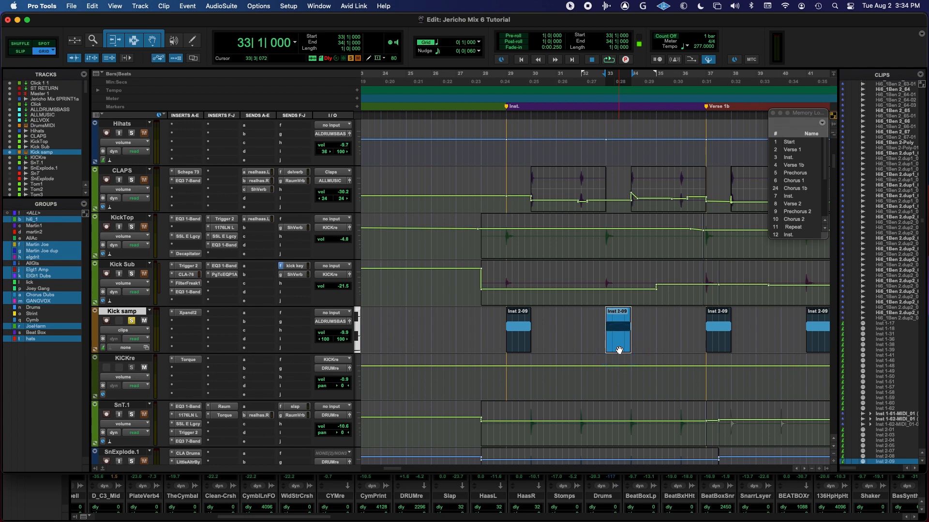
pyautogui.moveTo(618, 350); pyautogui.dragTo(519, 344)
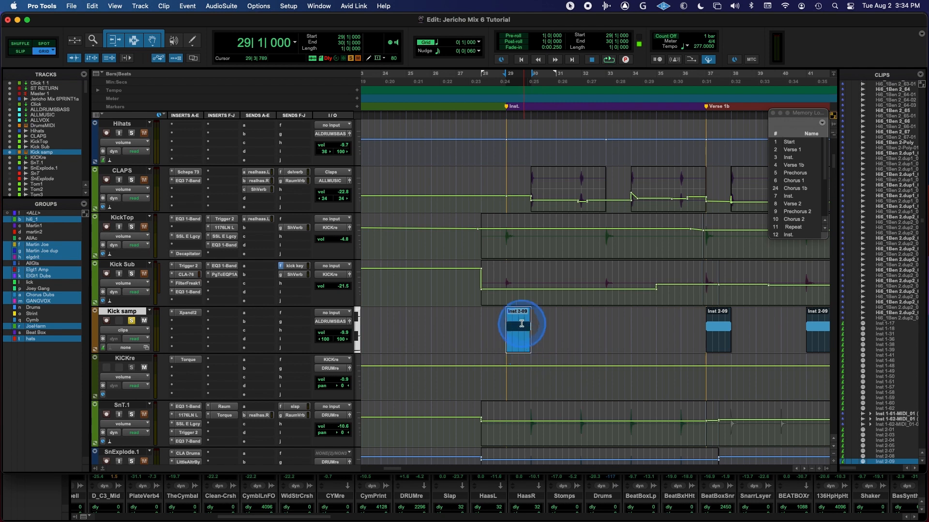
pyautogui.click(519, 344)
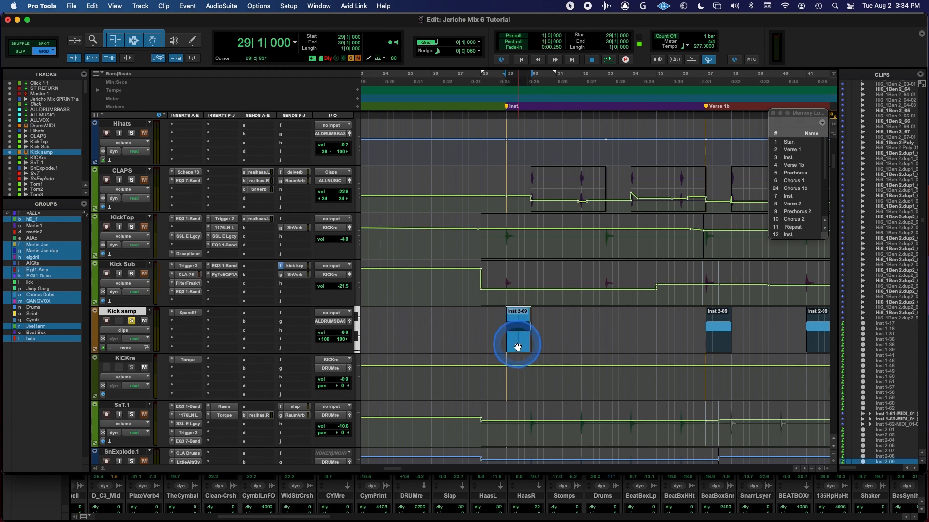
pyautogui.click(565, 304)
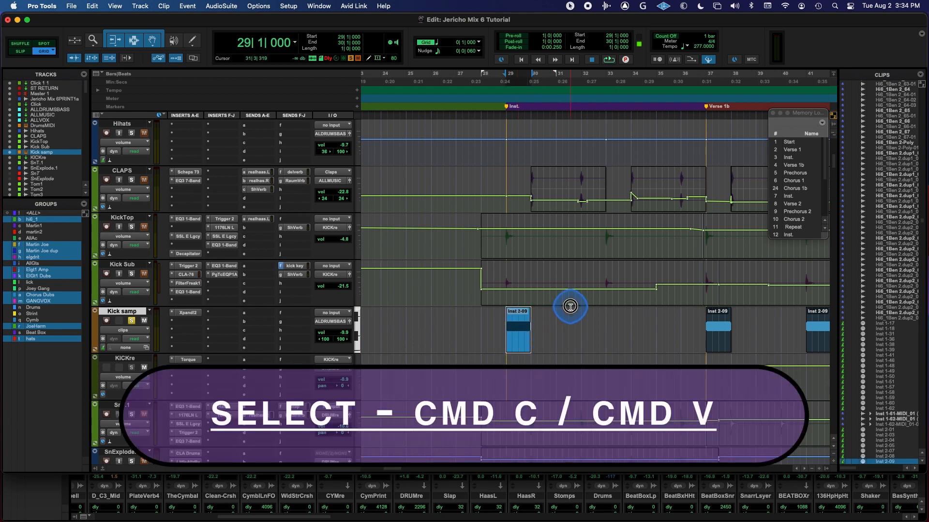
pyautogui.click(520, 347)
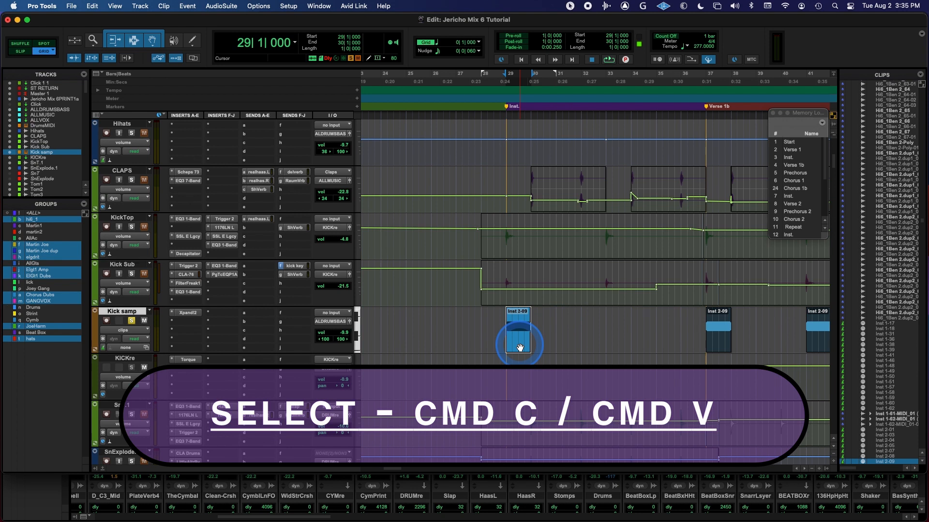
# - Show the KickTop track as waveform, rename its clip at 28|1|000 "Bob", and select a range across the clip's start
pyautogui.click(581, 255)
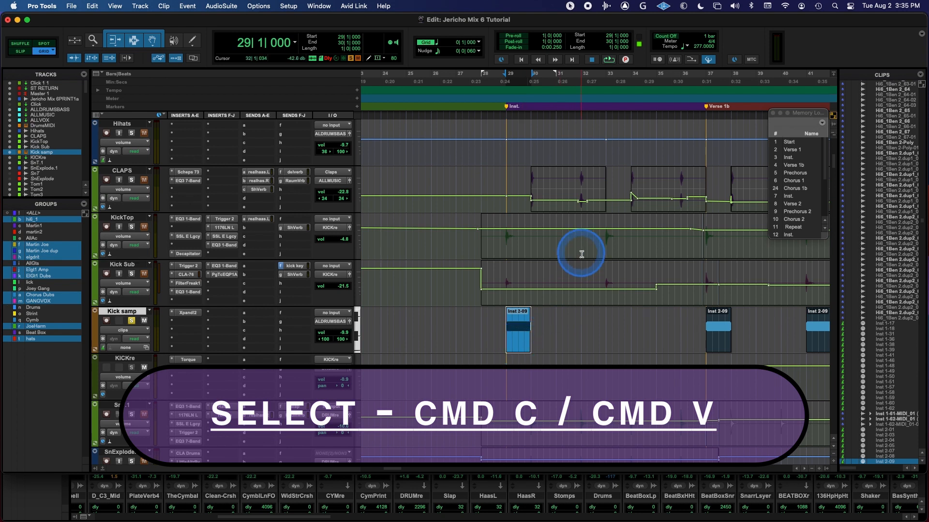
pyautogui.press('super+v')
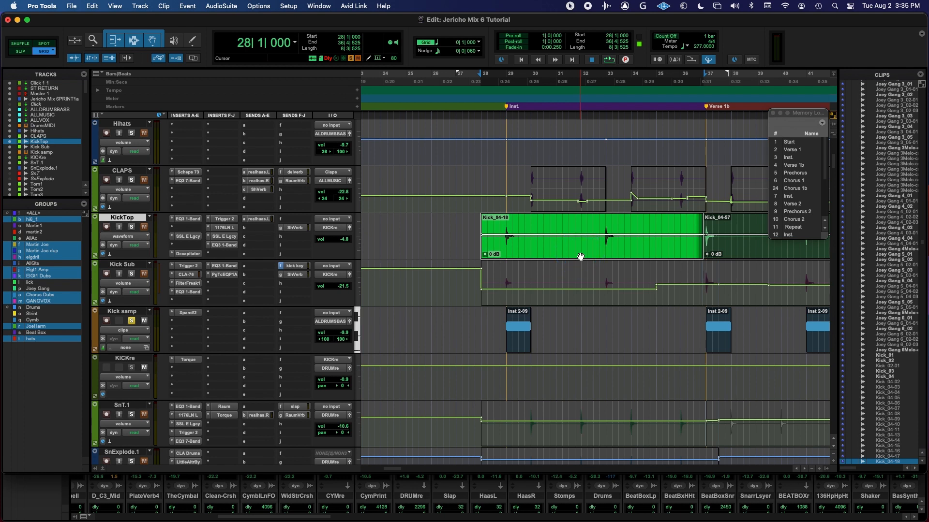
pyautogui.click(581, 256)
pyautogui.doubleClick(581, 252)
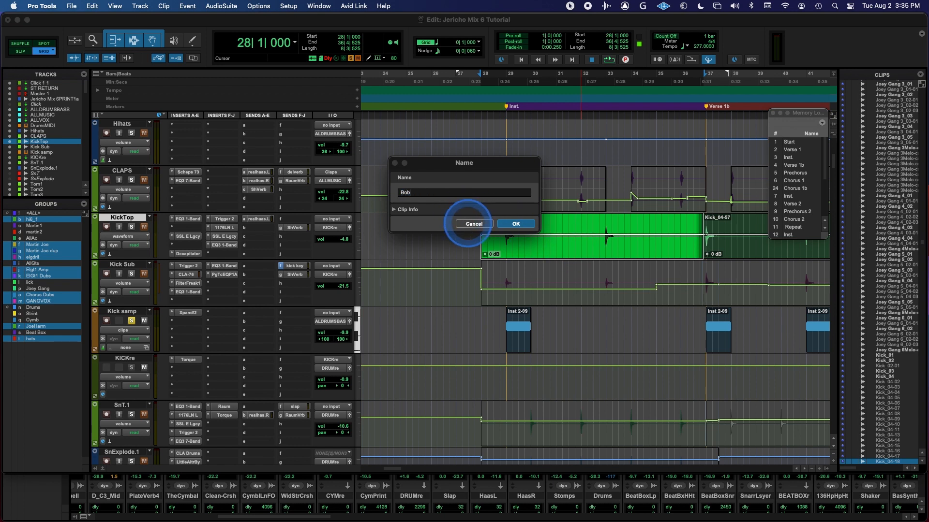
pyautogui.press('Return')
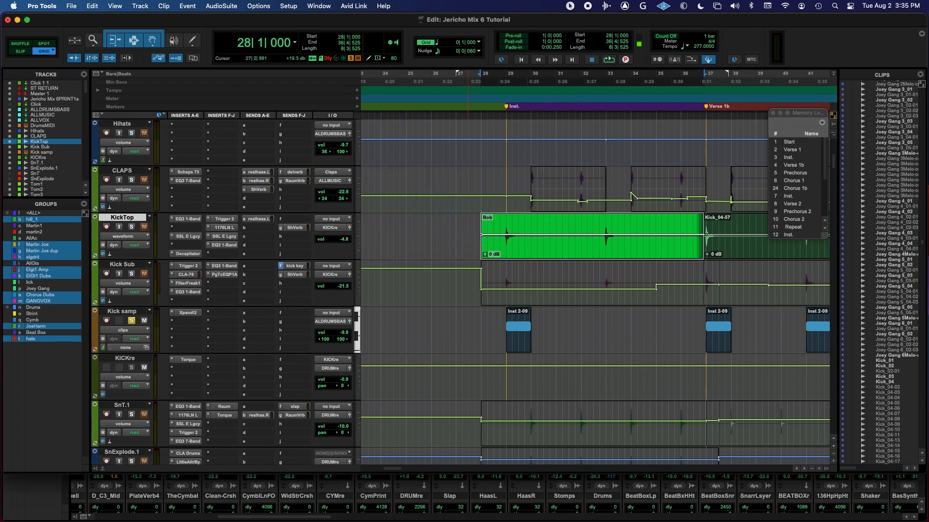
pyautogui.moveTo(494, 221); pyautogui.dragTo(473, 222)
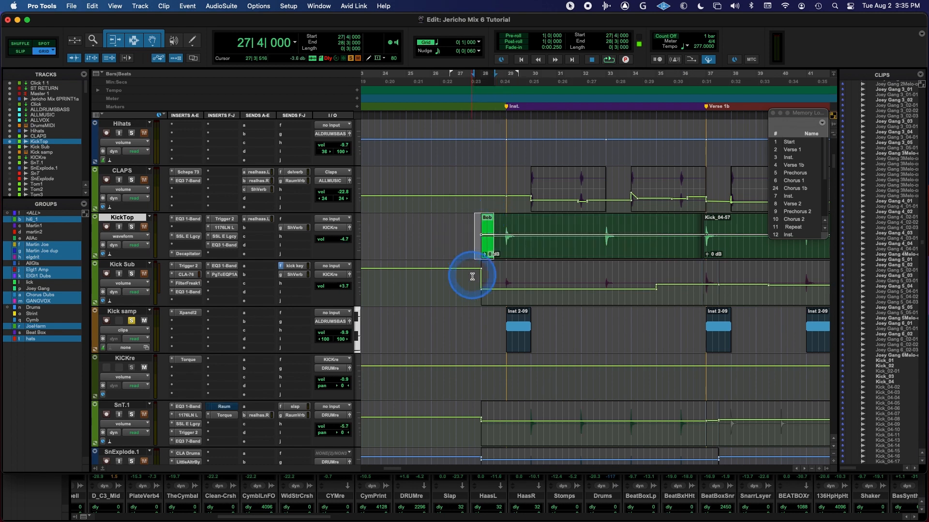
# - Copy the Kick samp clip at 29|1|000, paste it at 33|1|000, and undo the paste
pyautogui.click(523, 346)
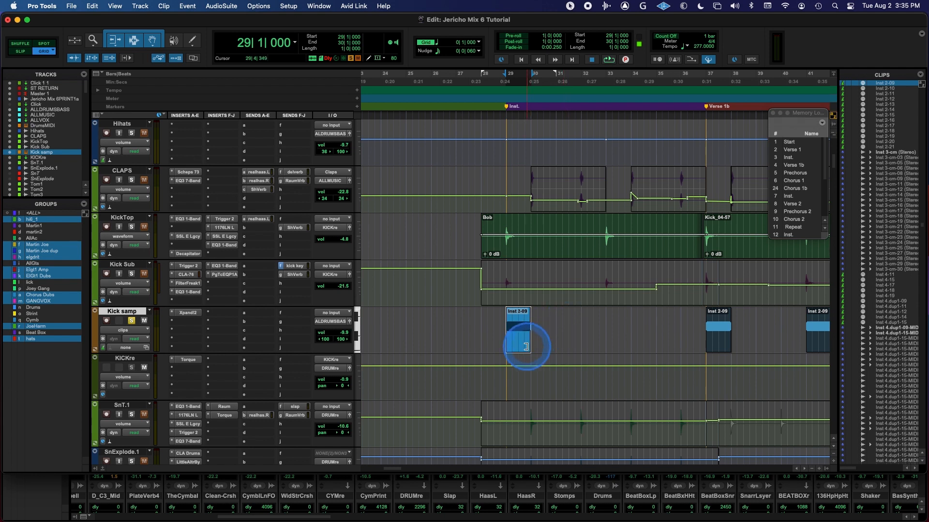
pyautogui.click(495, 328)
pyautogui.click(519, 352)
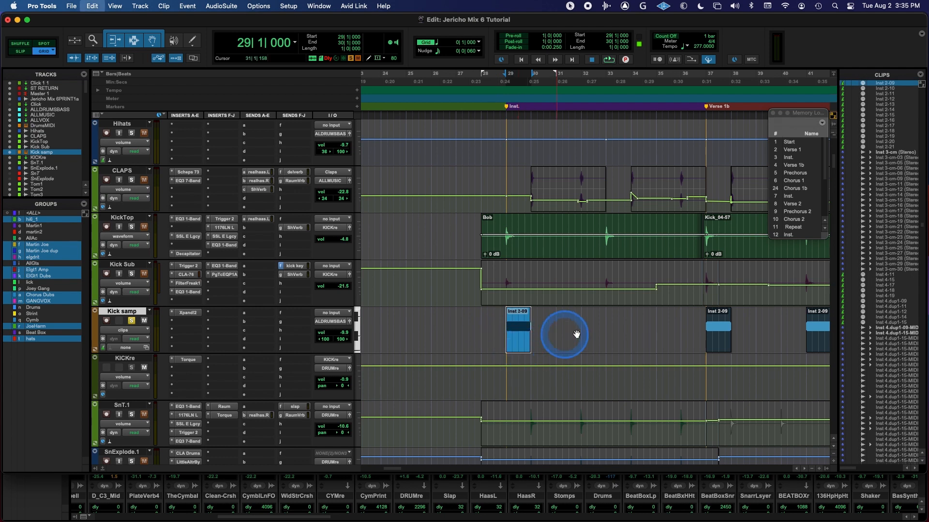
pyautogui.click(605, 323)
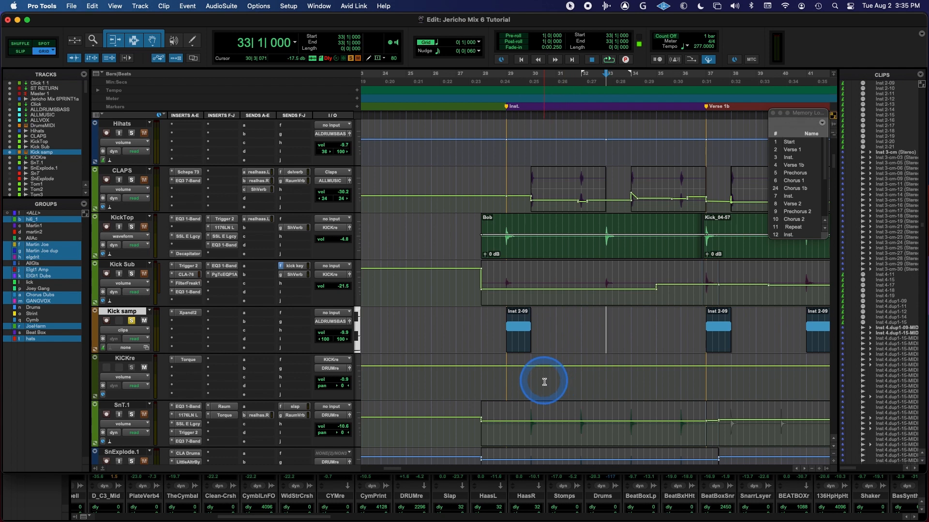
pyautogui.press('super+v')
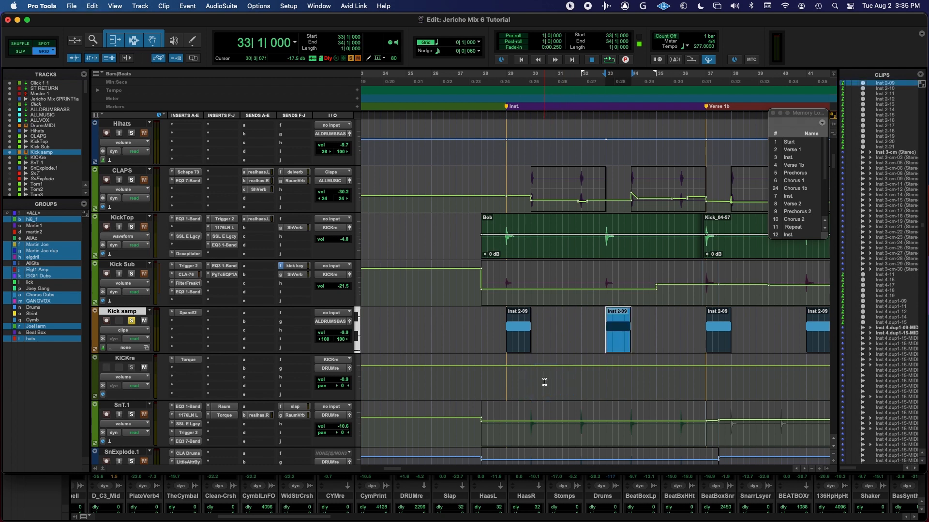
pyautogui.press('super+z')
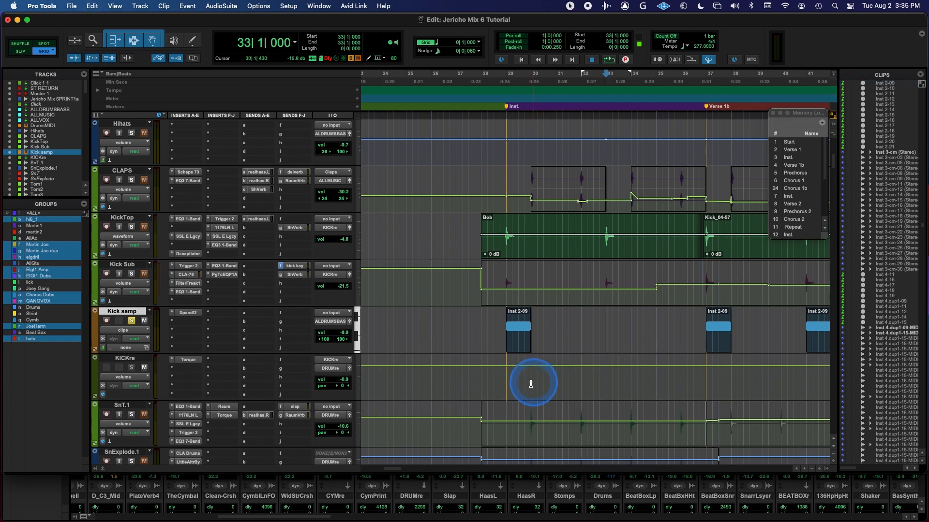
# - Duplicate the Kick samp clip at 29|1|000 to 33|1|000 with the Grabber and place the edit cursor at 28|3|000
pyautogui.click(521, 352)
pyautogui.moveTo(600, 351); pyautogui.dragTo(622, 347)
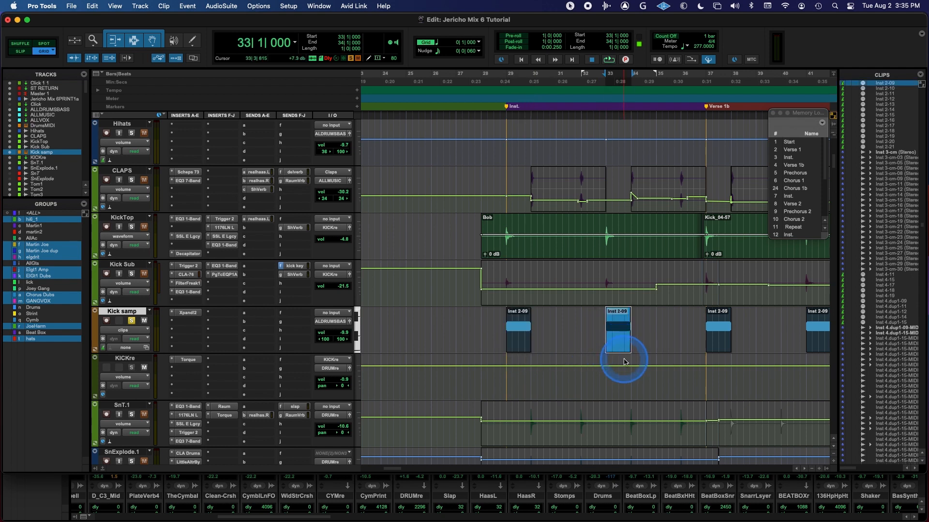
pyautogui.click(493, 321)
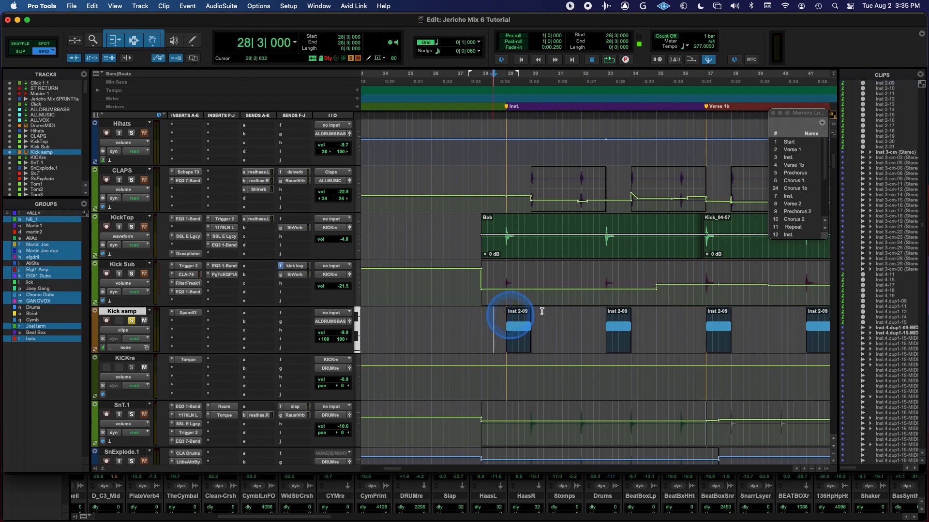
# - Select the KickTop clip Bob with the Grabber, place the cursor at 32|1|000, and select the whole clip with the Selector
pyautogui.click(584, 257)
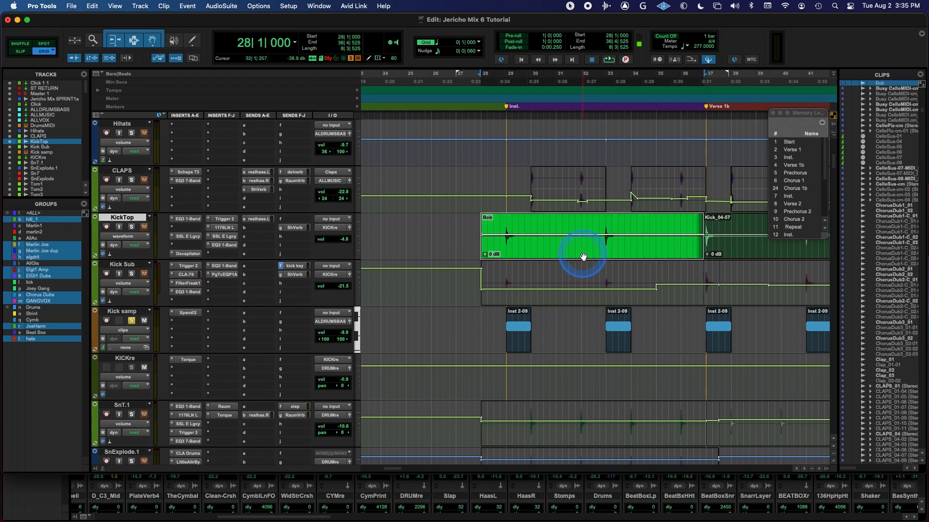
pyautogui.click(584, 227)
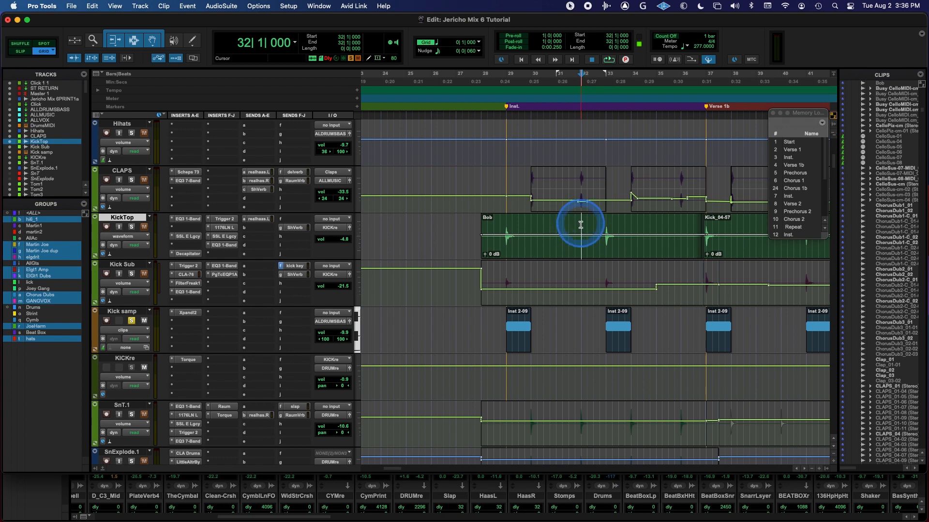
pyautogui.doubleClick(581, 224)
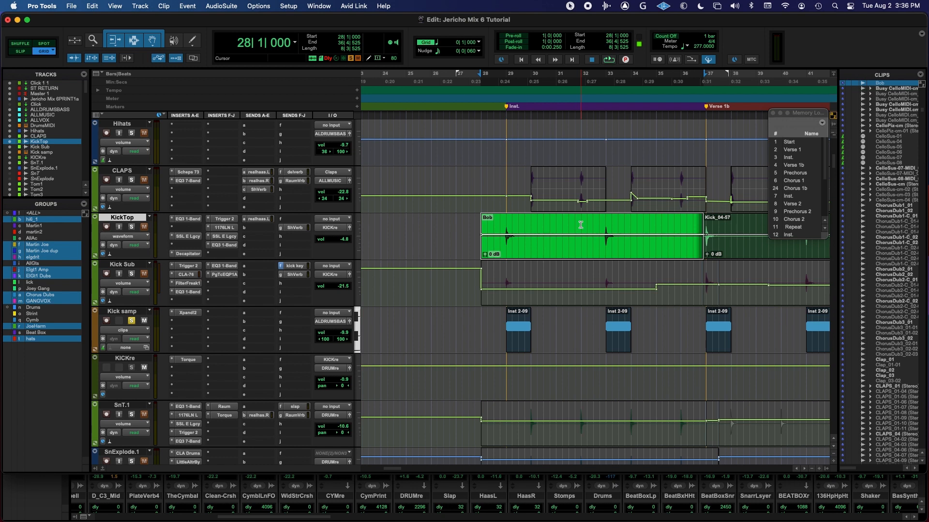
# - Select every clip on the KickTop track with the Selector and review the selection across the whole session
pyautogui.tripleClick(580, 224)
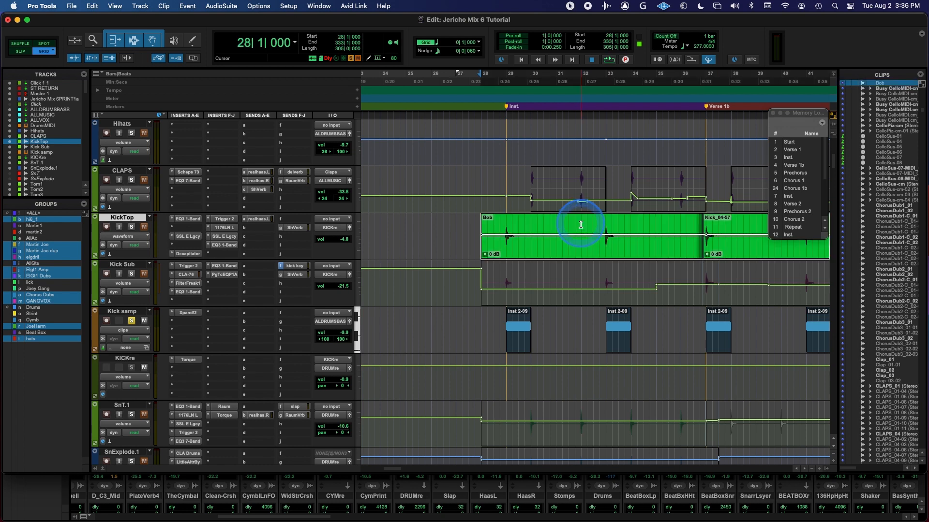
pyautogui.press('r')
pyautogui.press('r')
pyautogui.press('r')
pyautogui.press('r')
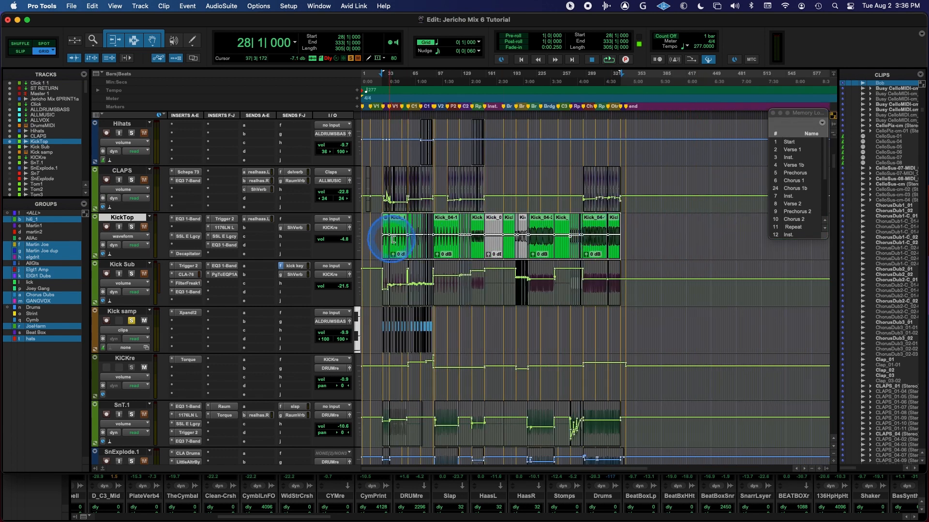
pyautogui.press('t')
pyautogui.press('t')
pyautogui.press('t')
pyautogui.press('t')
pyautogui.press('t')
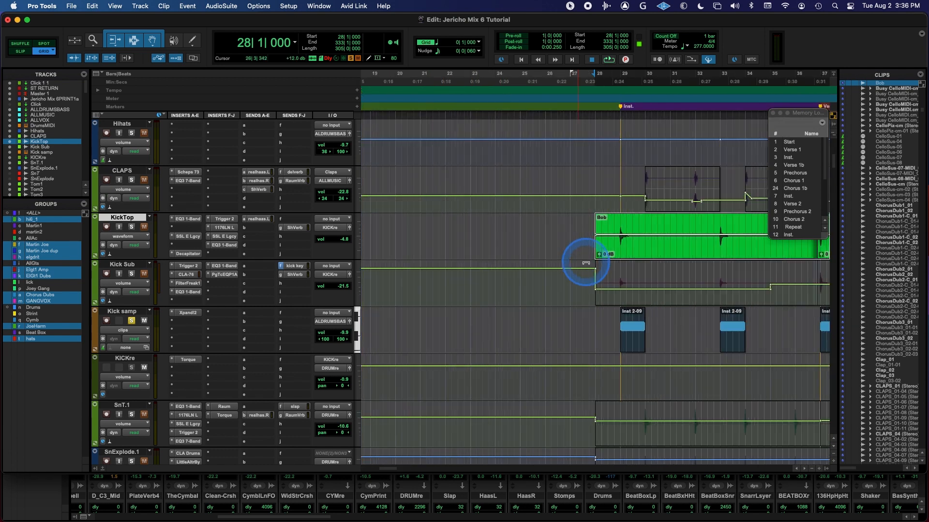
pyautogui.press('r')
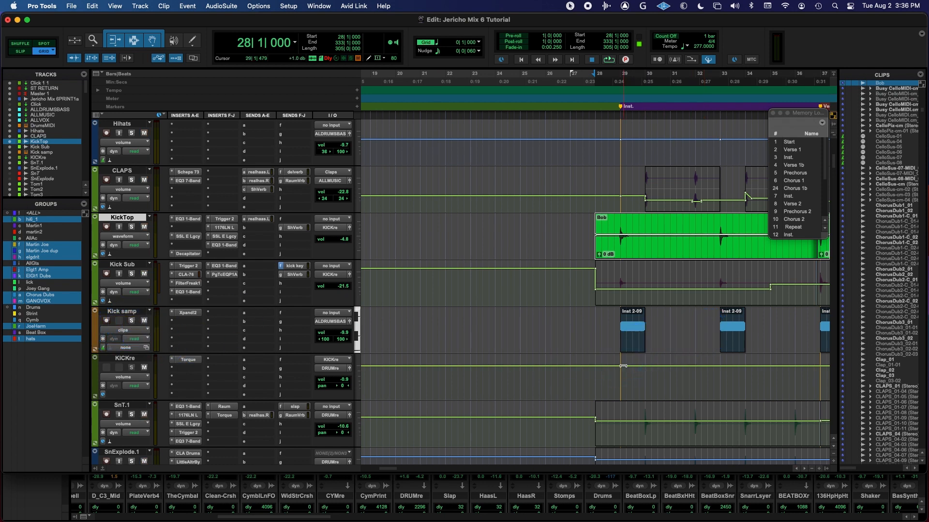
# - Choose the Grabber in Separation mode and turn the Smart Tool back on
pyautogui.press('F8')
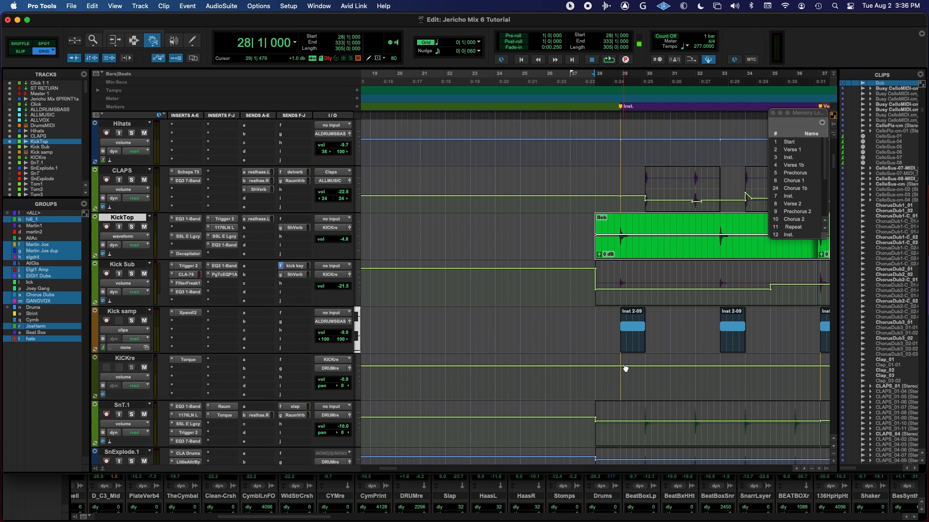
pyautogui.click(153, 47)
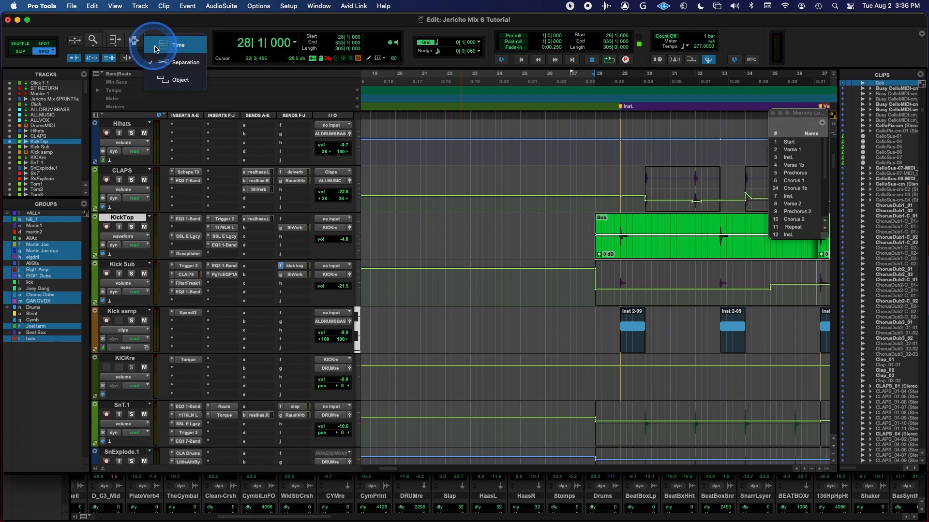
pyautogui.click(184, 67)
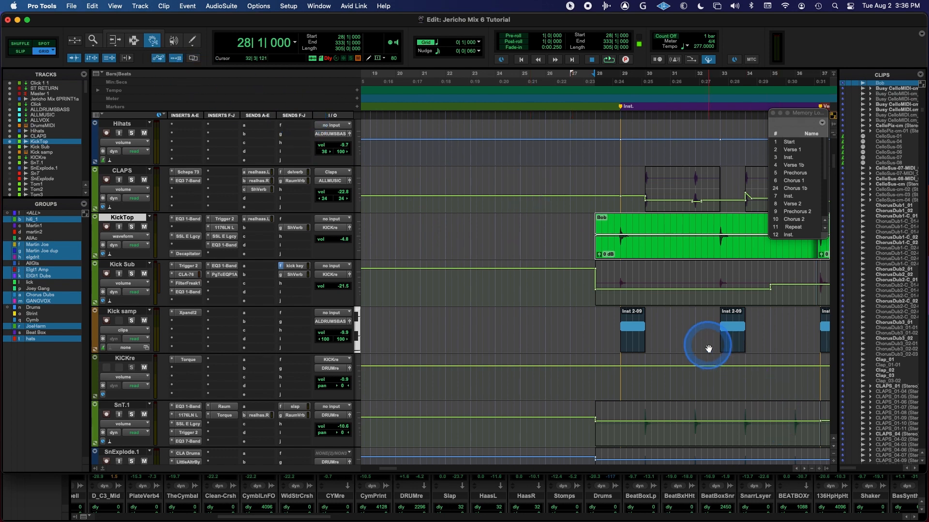
pyautogui.scroll(-1, 709, 346)
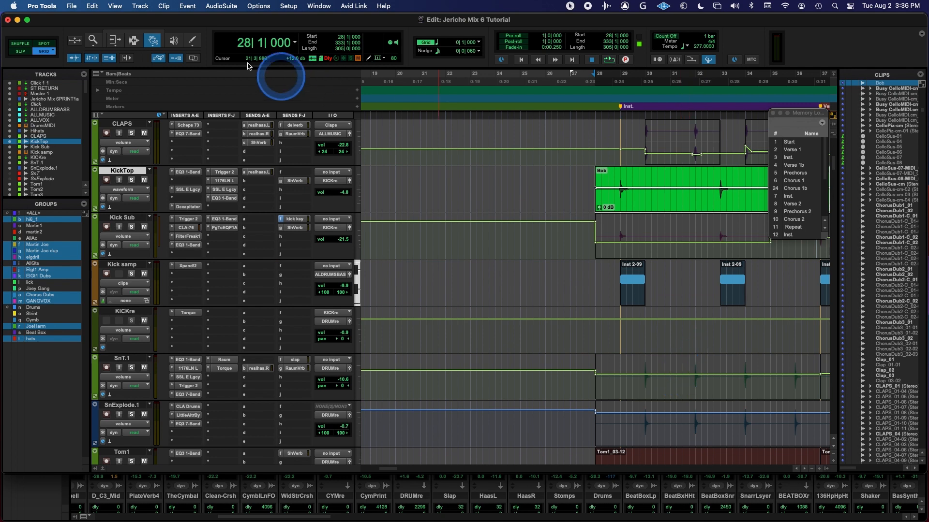
pyautogui.click(146, 33)
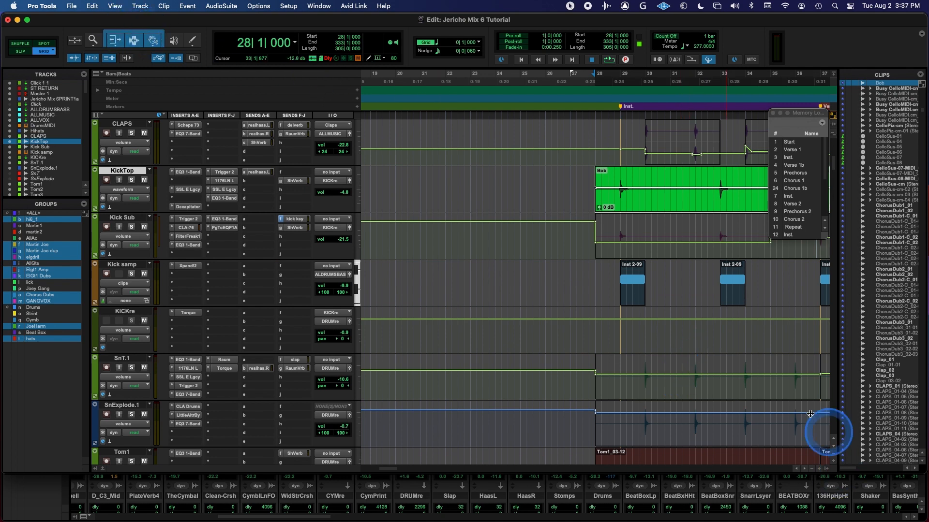
# - Look through the session's tracks below the drums for the lead vocal tracks LVox 1 and LVox 2
pyautogui.scroll(-2, 668, 354)
pyautogui.scroll(-4, 668, 354)
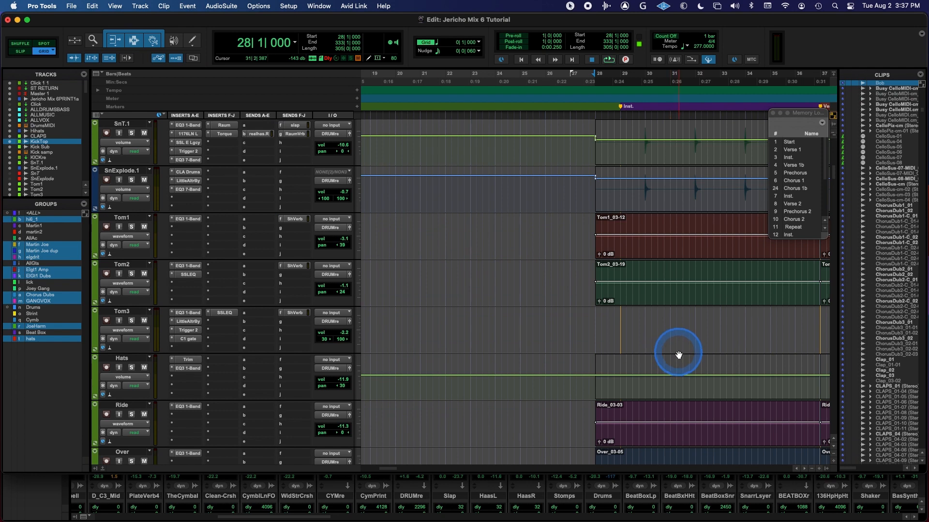
pyautogui.scroll(-2, 675, 354)
pyautogui.press('super+bracketleft')
pyautogui.scroll(-3, 676, 355)
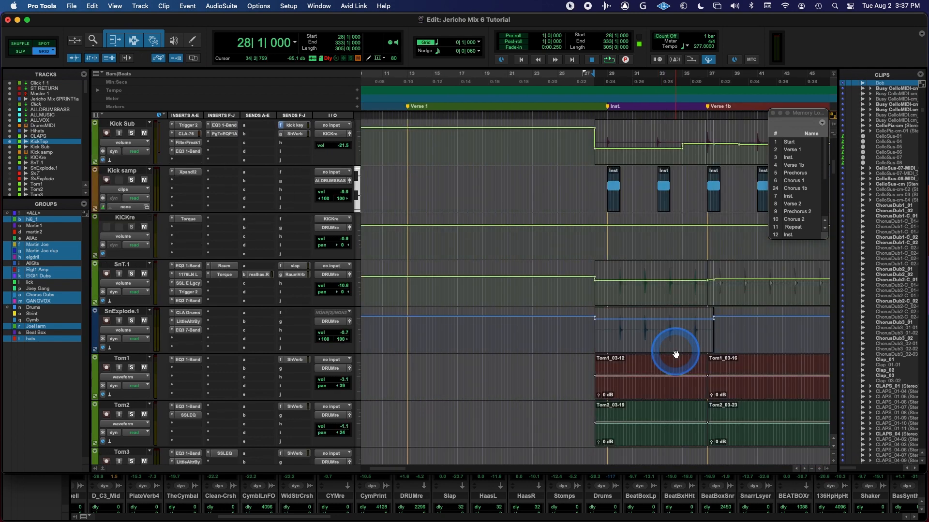
pyautogui.scroll(-11, 675, 352)
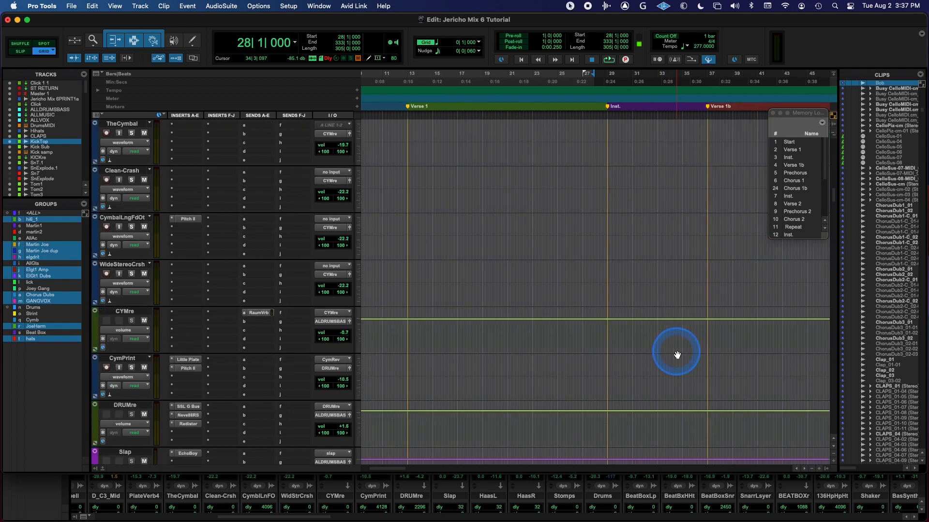
pyautogui.scroll(-10, 678, 354)
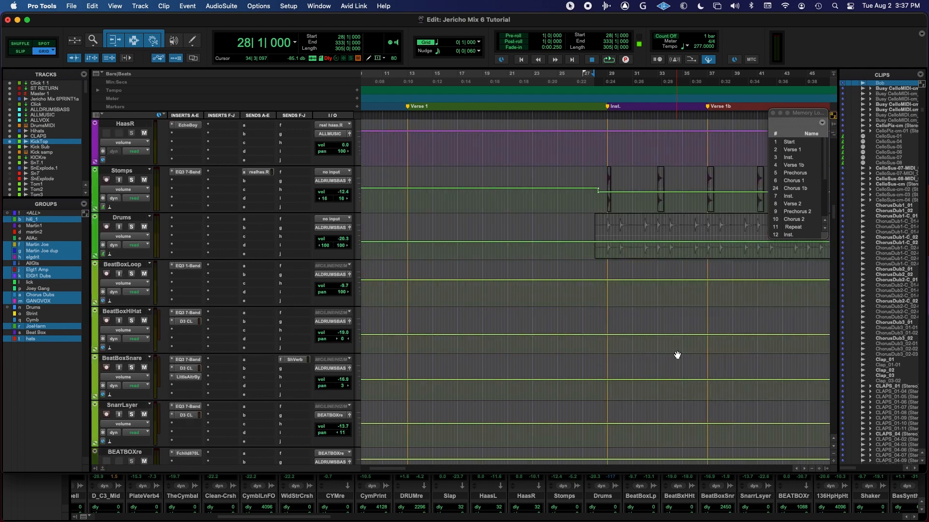
pyautogui.scroll(-5, 677, 352)
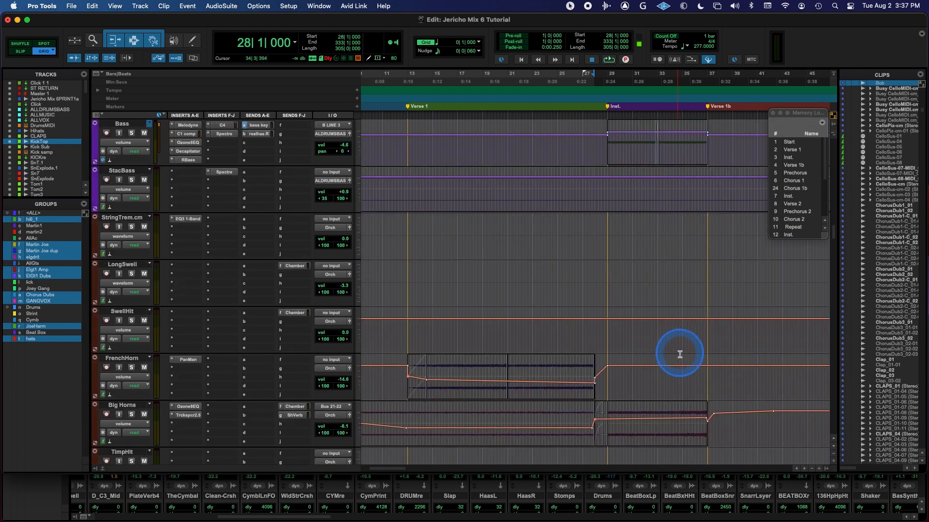
pyautogui.scroll(-10, 680, 355)
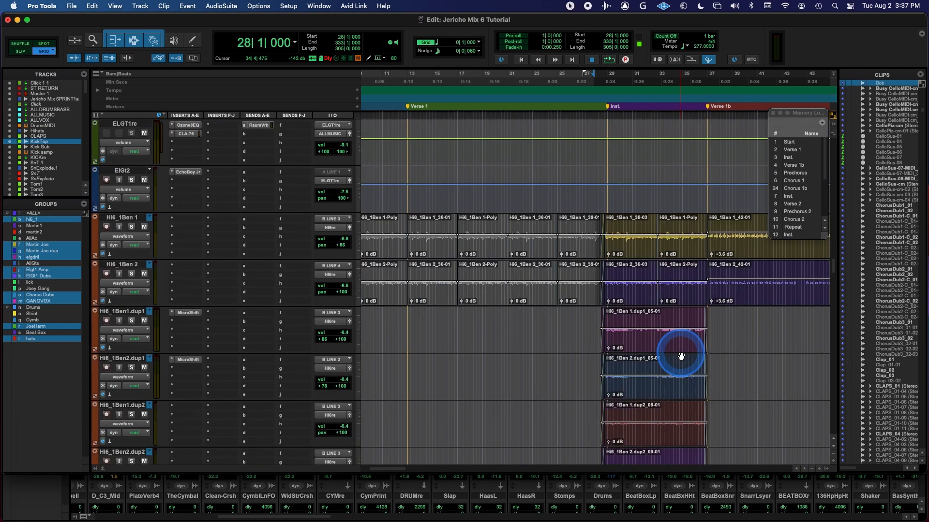
pyautogui.scroll(-8, 681, 357)
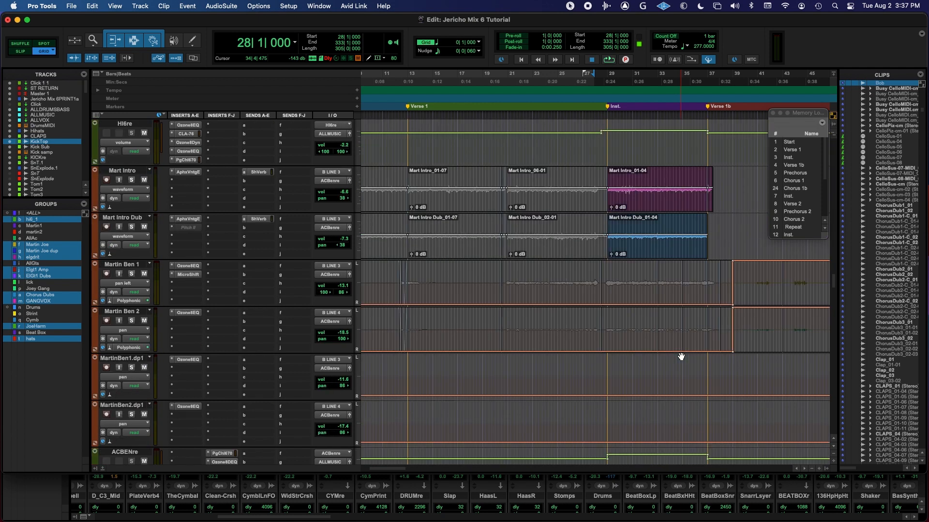
pyautogui.scroll(-6, 681, 357)
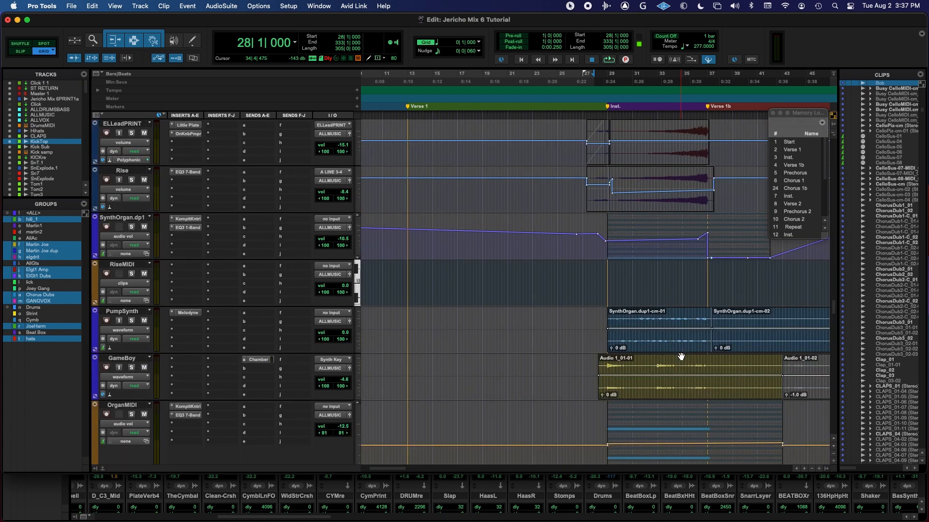
pyautogui.scroll(-6, 681, 356)
pyautogui.scroll(-4, 681, 356)
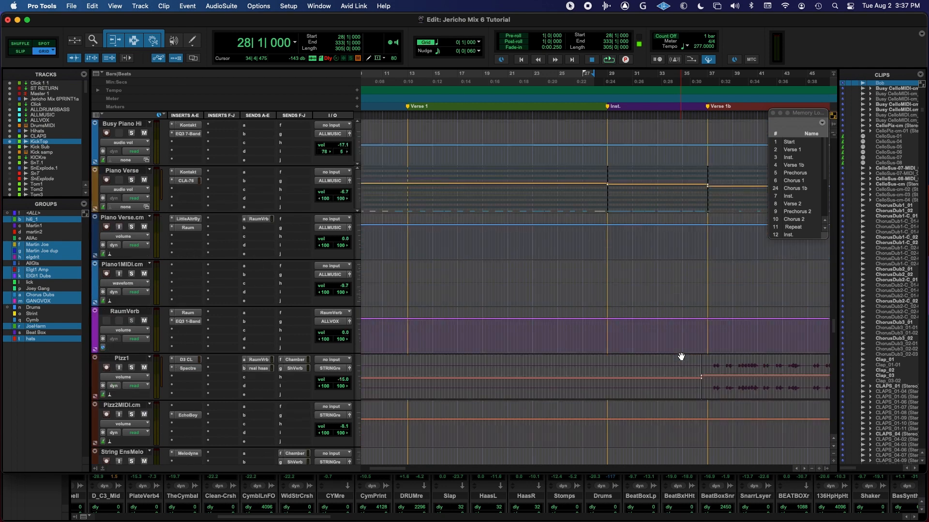
pyautogui.scroll(-6, 681, 357)
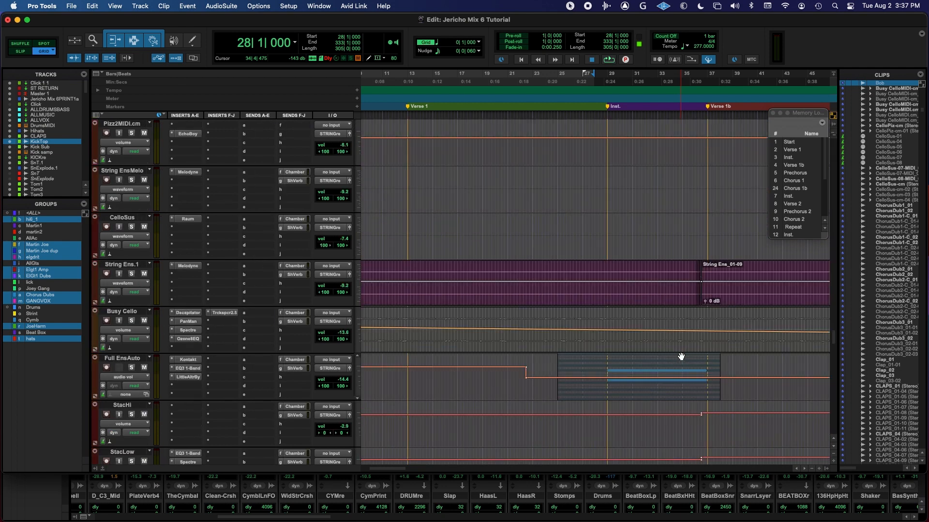
pyautogui.scroll(-2, 681, 356)
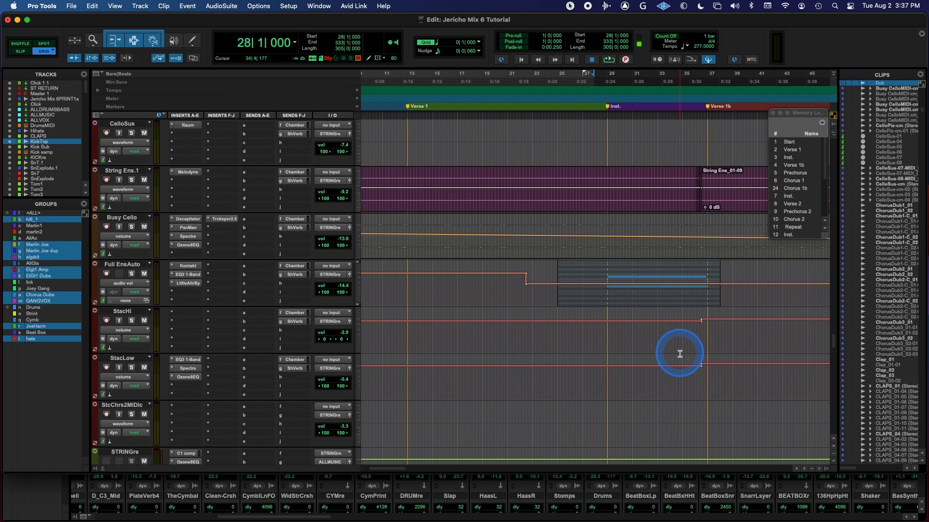
pyautogui.scroll(-7, 679, 354)
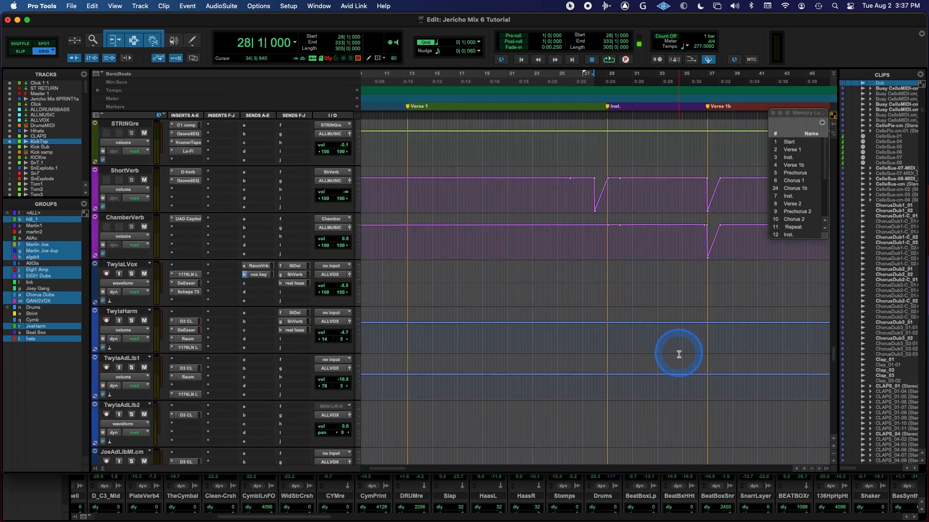
pyautogui.press('super+bracketleft')
pyautogui.scroll(-2, 585, 324)
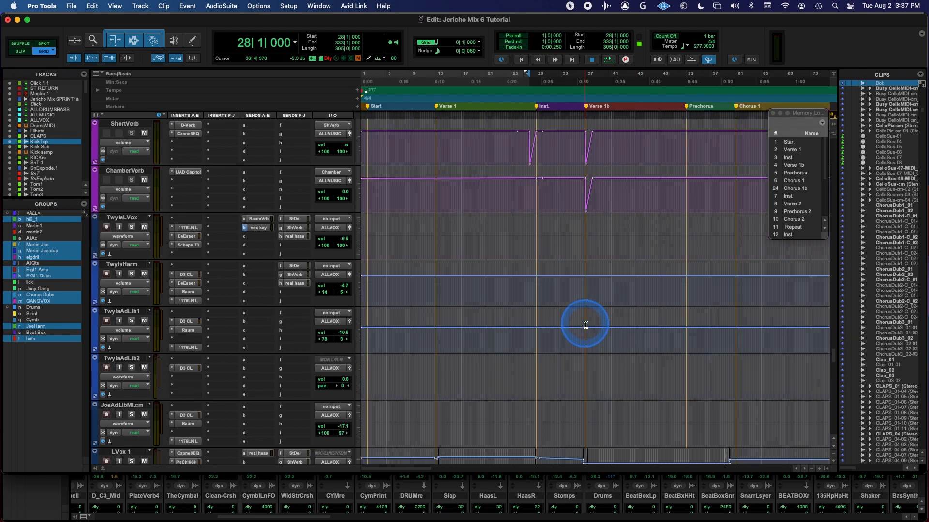
pyautogui.scroll(-3, 526, 366)
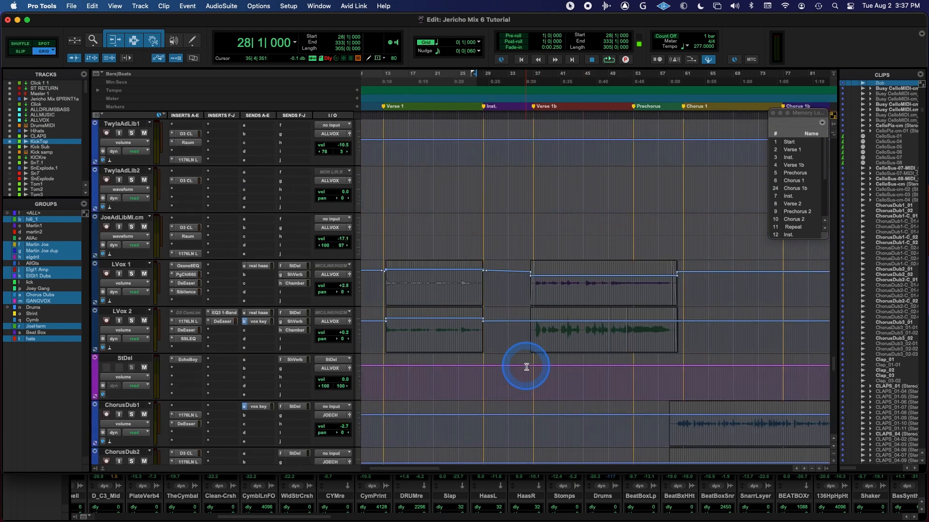
# - Place the edit cursor at 18|2|000 on LVox 2 and select the range from 20|1|000 to 21|1|000
pyautogui.click(416, 328)
pyautogui.press('super+bracketright')
pyautogui.press('super+bracketright')
pyautogui.press('super+bracketright')
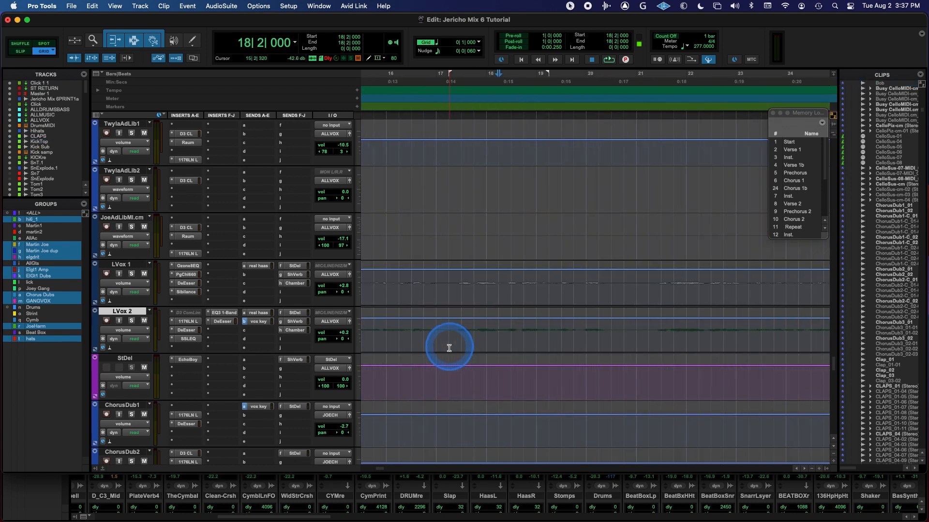
pyautogui.moveTo(586, 323); pyautogui.dragTo(638, 326)
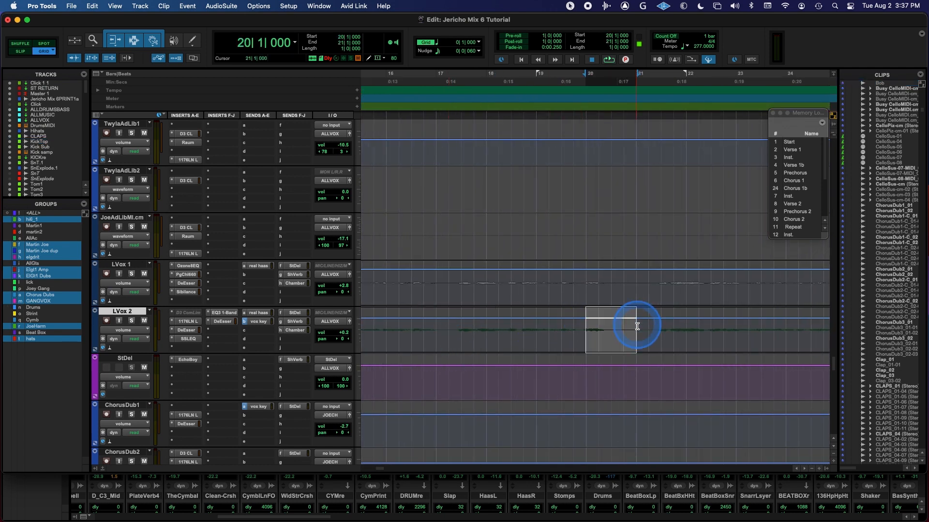
# - Show the LVox 1 and LVox 2 tracks as waveforms
pyautogui.click(585, 279)
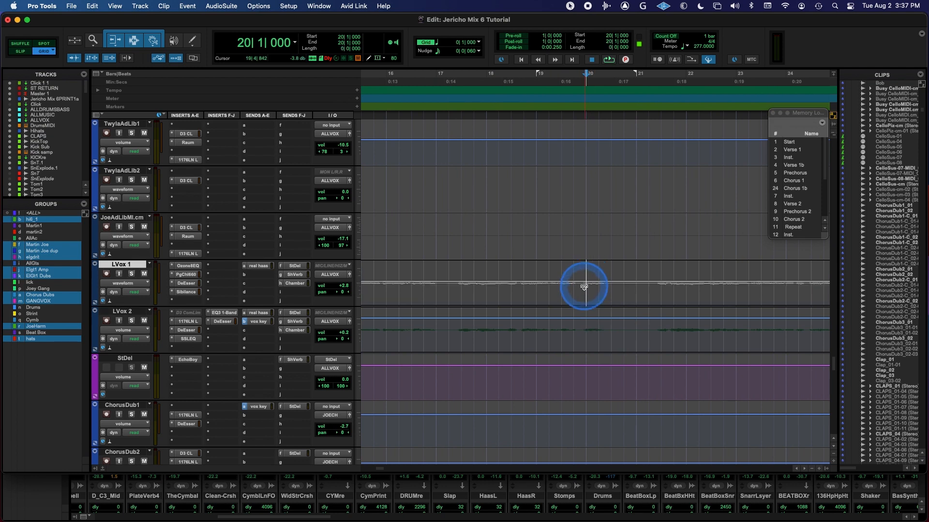
pyautogui.hotkey('ctrl', '-')
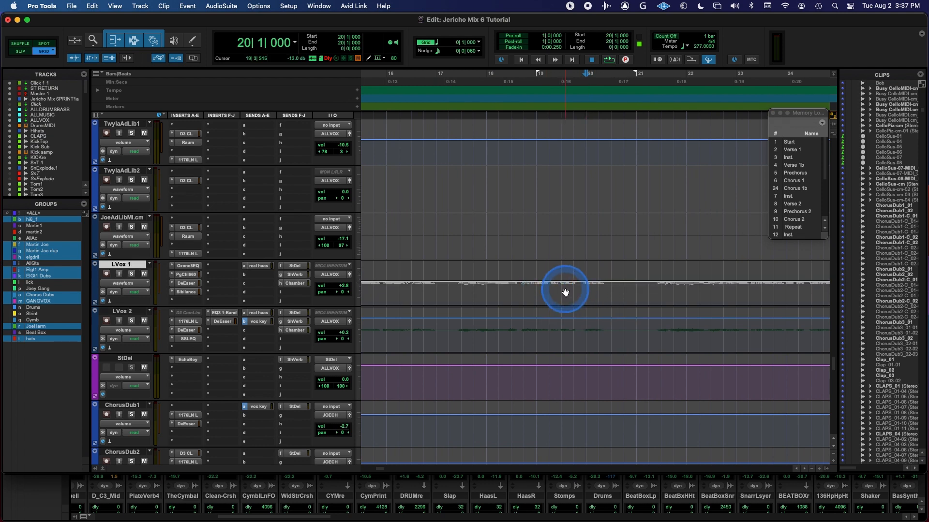
pyautogui.press('super+bracketleft')
pyautogui.click(593, 332)
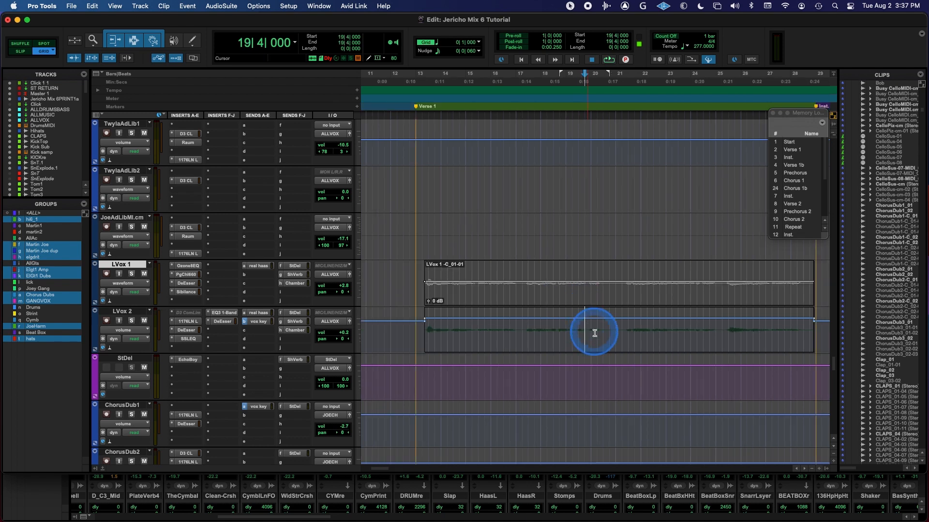
pyautogui.hotkey('ctrl', '-')
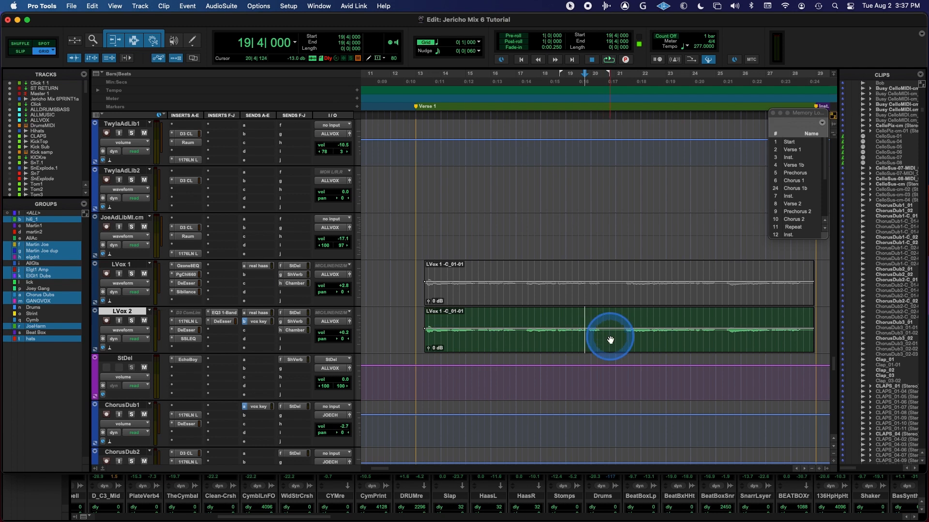
# - Solo the LVox 2 track and play its verse clip from 13|2|000
pyautogui.click(590, 324)
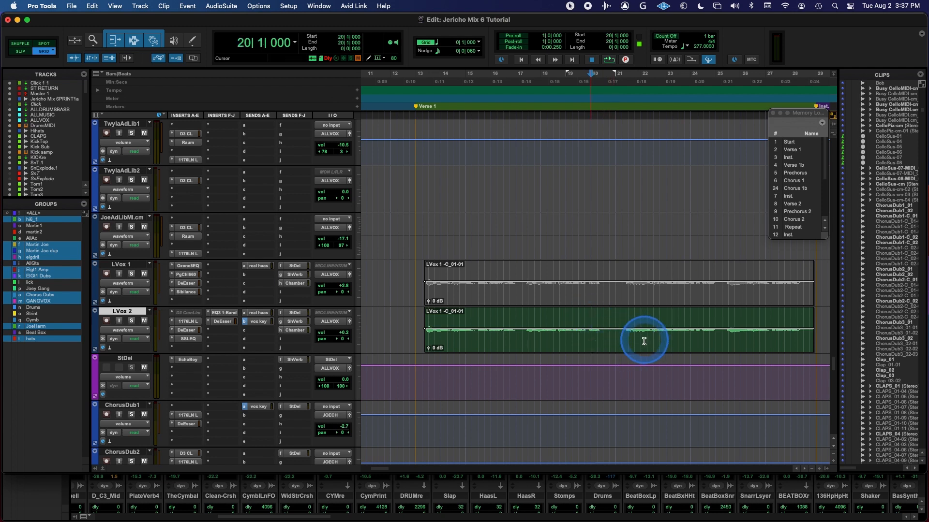
pyautogui.press('super+bracketright')
pyautogui.press('super+bracketleft')
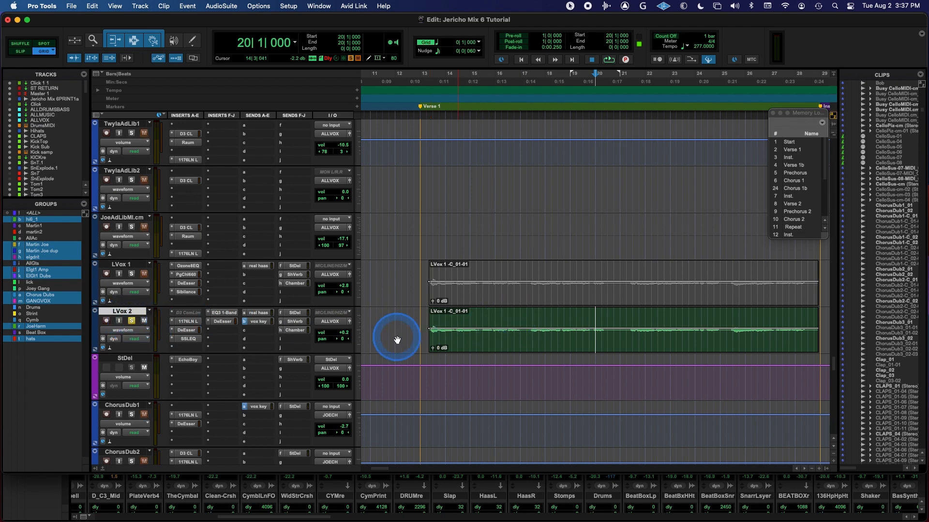
pyautogui.hotkey('shift', 's')
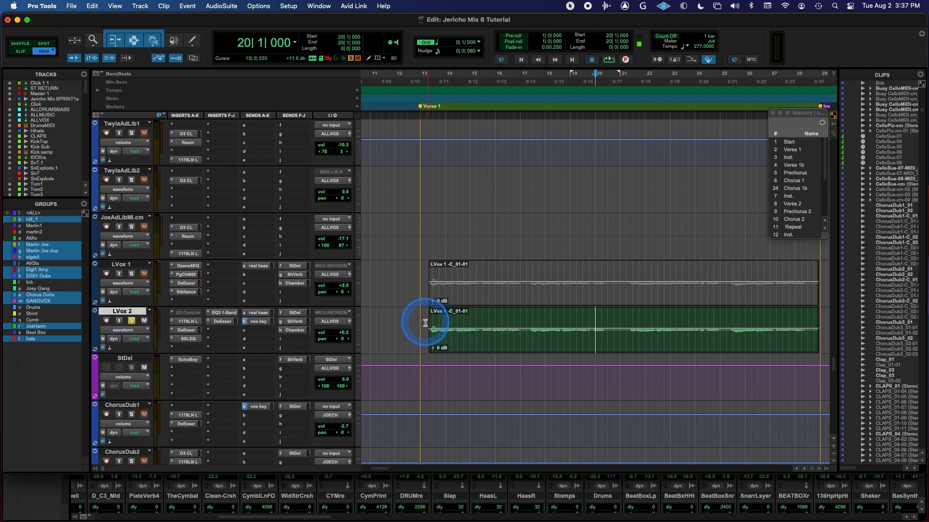
pyautogui.click(425, 324)
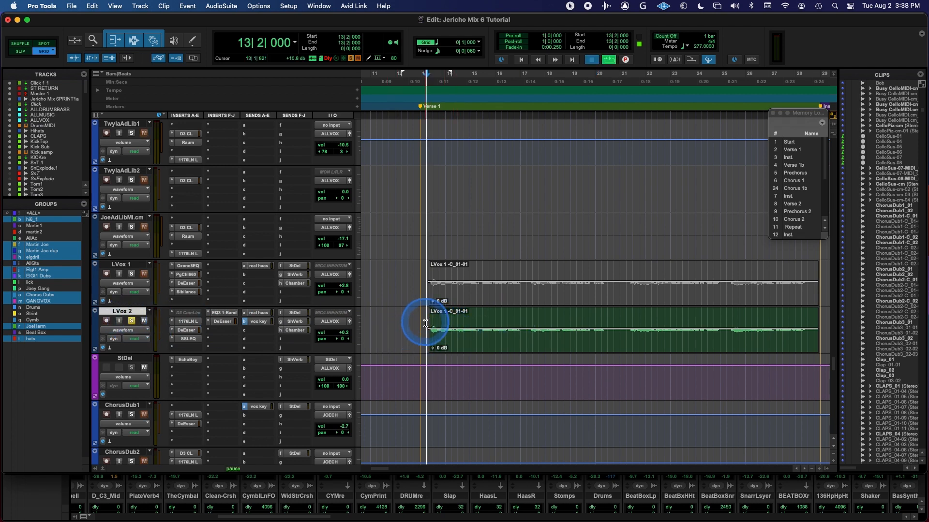
pyautogui.press('space')
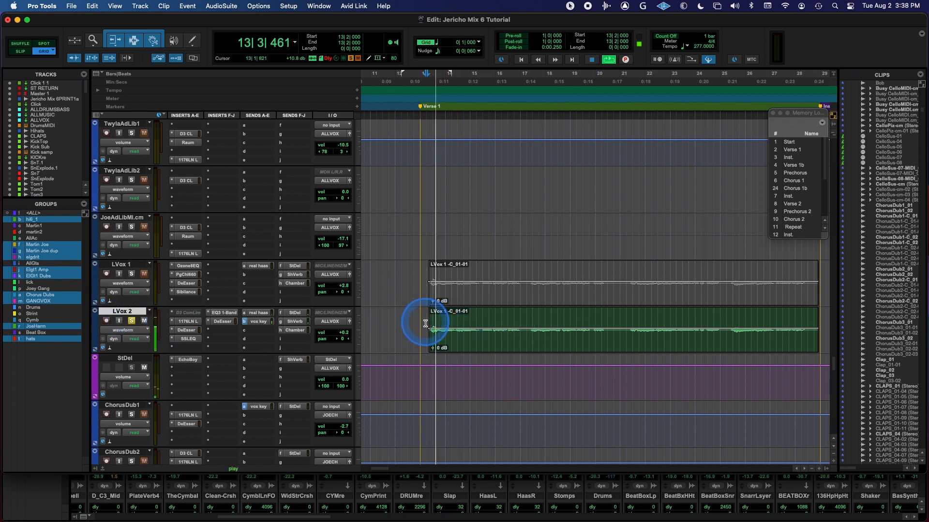
pyautogui.press('super+bracketright')
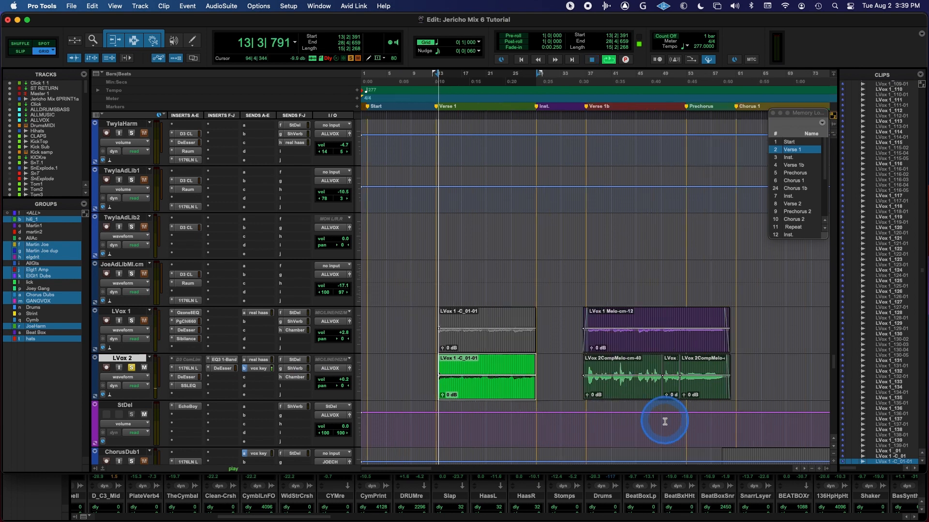
# - Play the LVox 2 verse clip from 13|2 and follow it in a closer horizontal view up to bar 17
pyautogui.press('space')
pyautogui.press('super+bracketright')
pyautogui.press('super+bracketright')
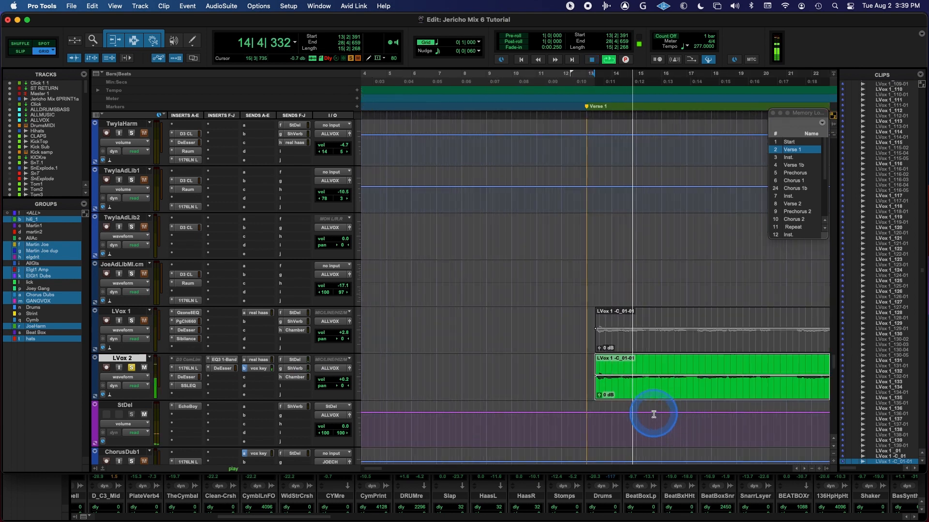
pyautogui.hscroll(3, 654, 415)
pyautogui.press('super+bracketright')
pyautogui.hscroll(3, 684, 426)
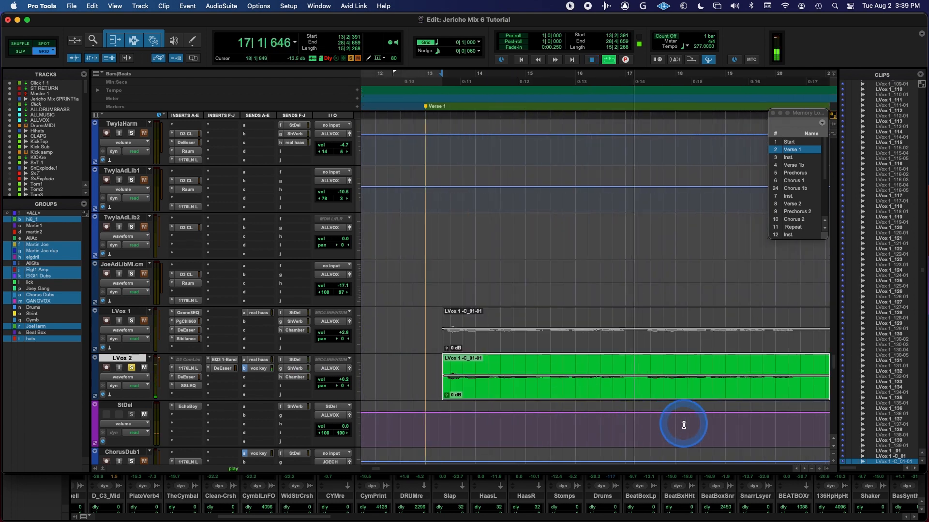
pyautogui.press('space')
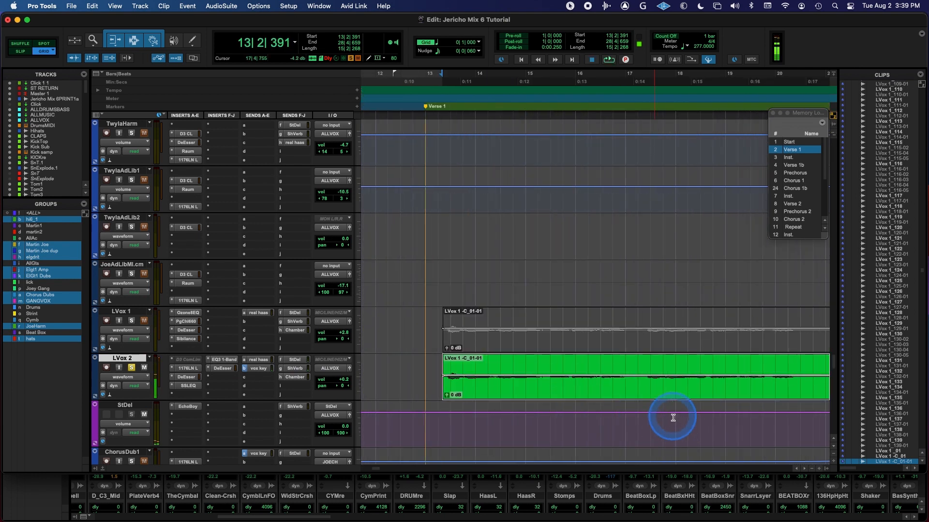
# - Place the edit cursor at 17|1|000 on LVox 2, zoom in there and enlarge the audio waveforms vertically
pyautogui.click(626, 367)
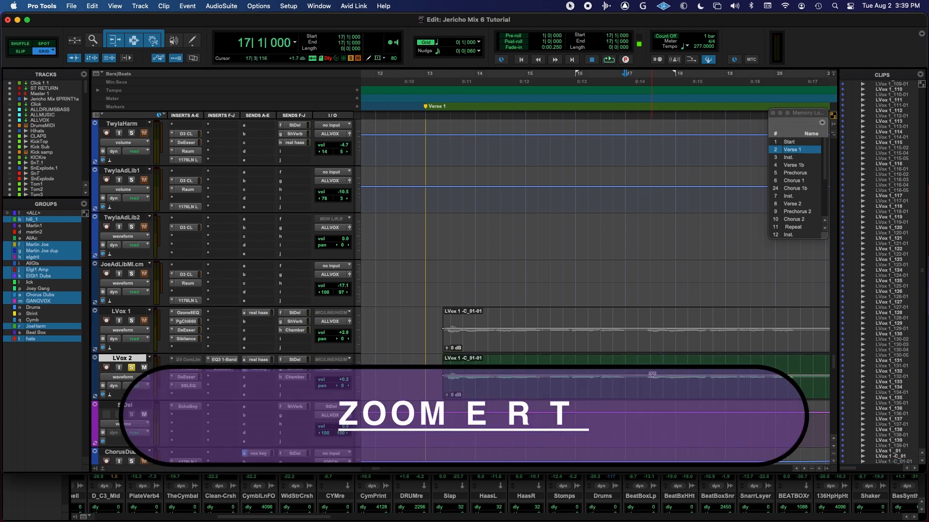
pyautogui.press('t')
pyautogui.press('t')
pyautogui.press('t')
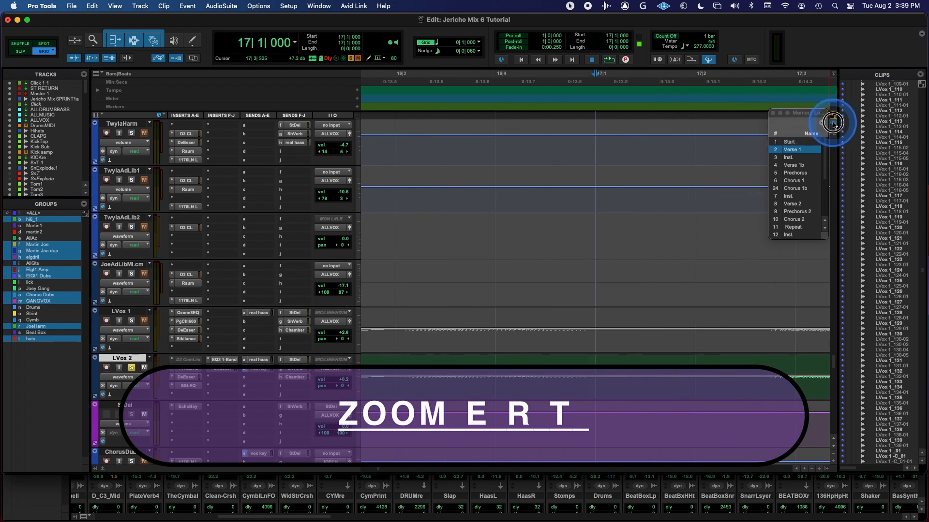
pyautogui.click(833, 124)
pyautogui.click(832, 125)
pyautogui.click(833, 124)
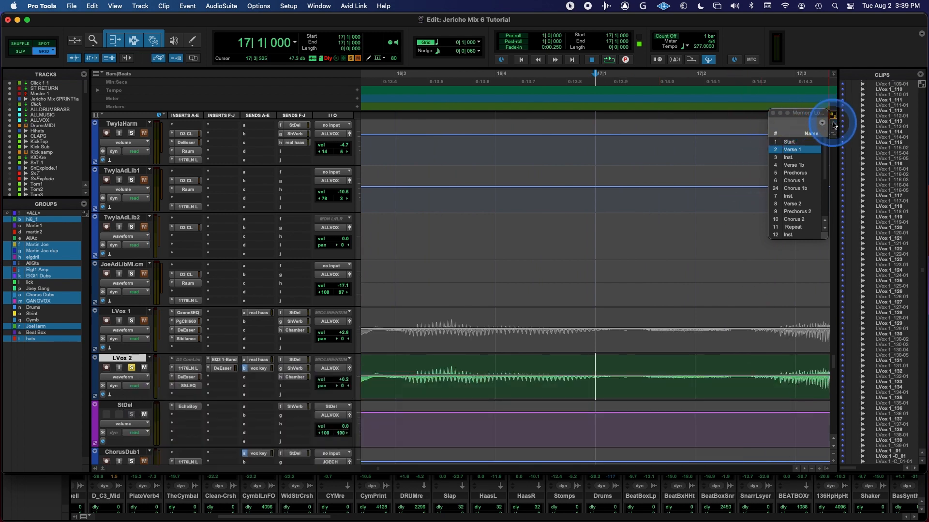
pyautogui.click(833, 125)
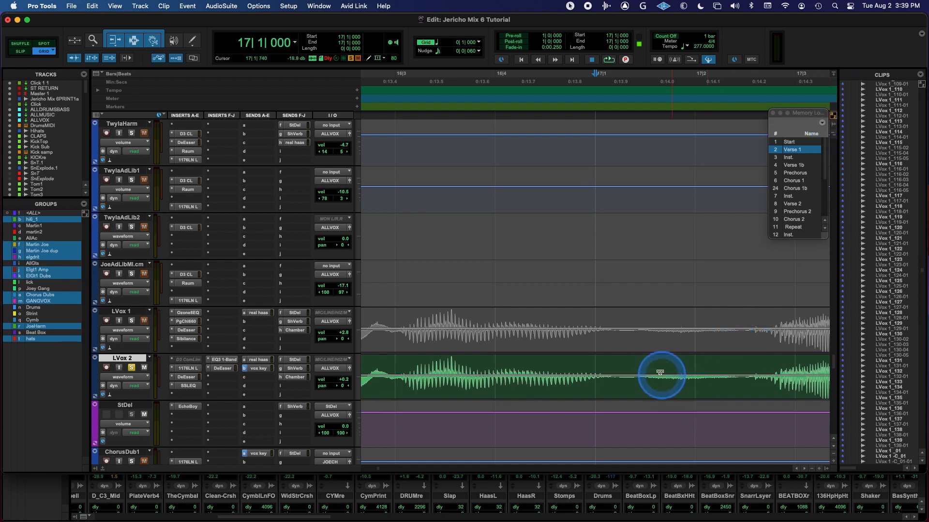
# - Place the edit cursor at 16|4|000 on LVox 2 and play the vocal from there
pyautogui.moveTo(614, 365); pyautogui.dragTo(749, 370)
pyautogui.click(454, 361)
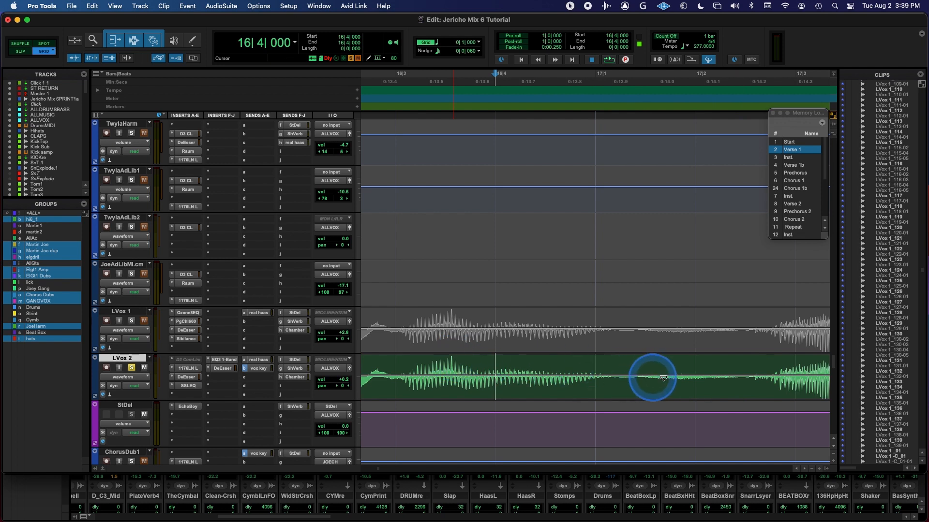
pyautogui.press('r')
pyautogui.press('r')
pyautogui.press('r')
pyautogui.press('r')
pyautogui.press('t')
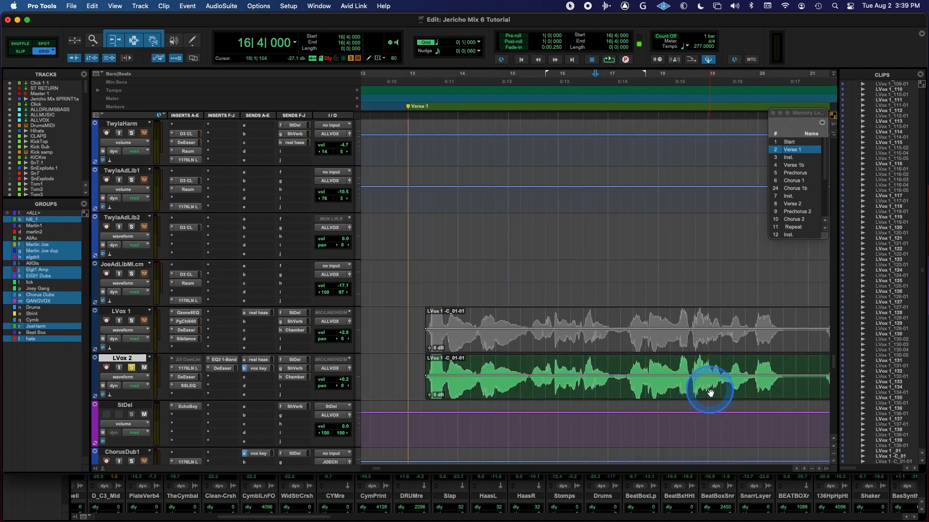
pyautogui.press('space')
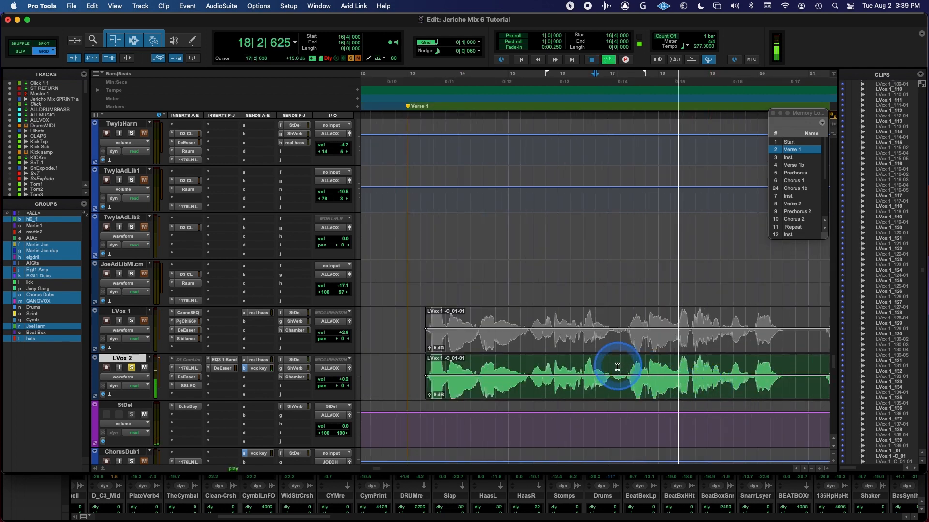
pyautogui.press('space')
# - Select the quiet gap on LVox 2 from 17|1|206 to 17|2|463, overriding the grid
pyautogui.press('t')
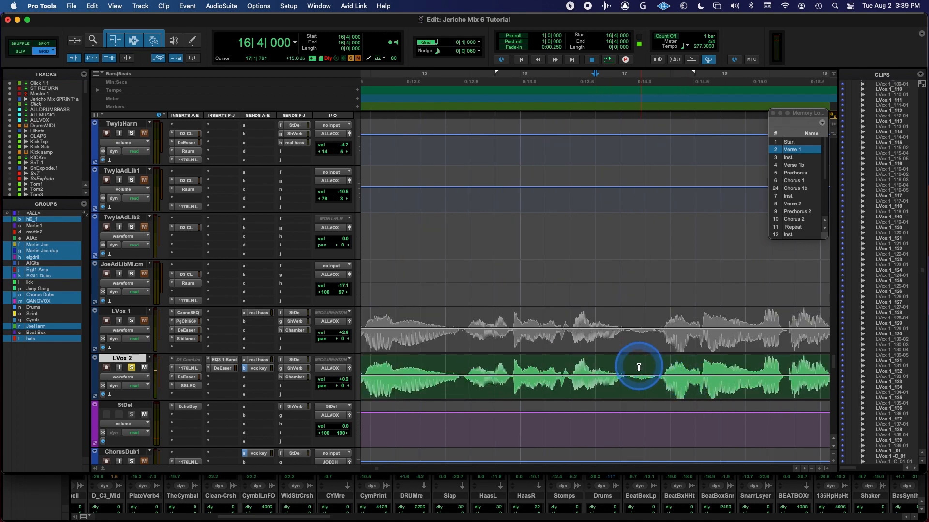
pyautogui.press('t')
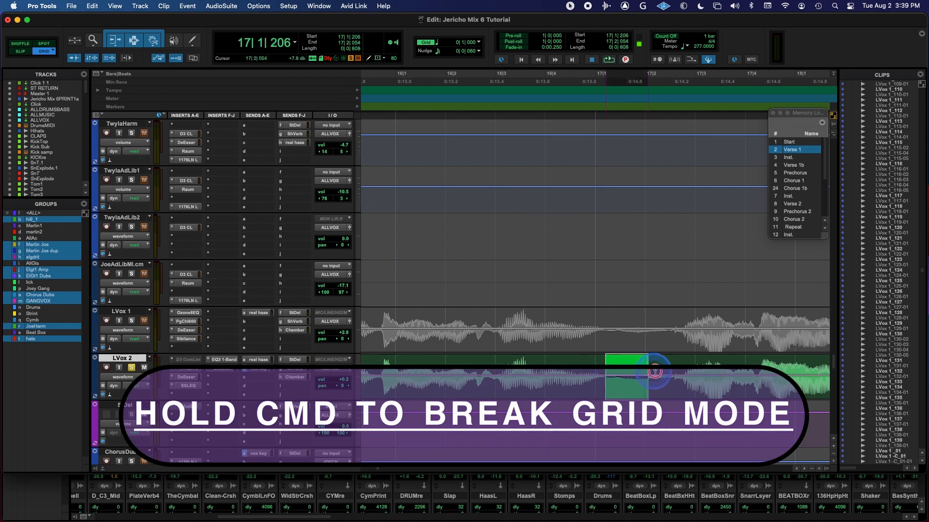
pyautogui.moveTo(669, 372); pyautogui.dragTo(669, 373)
pyautogui.scroll(-2, 643, 382)
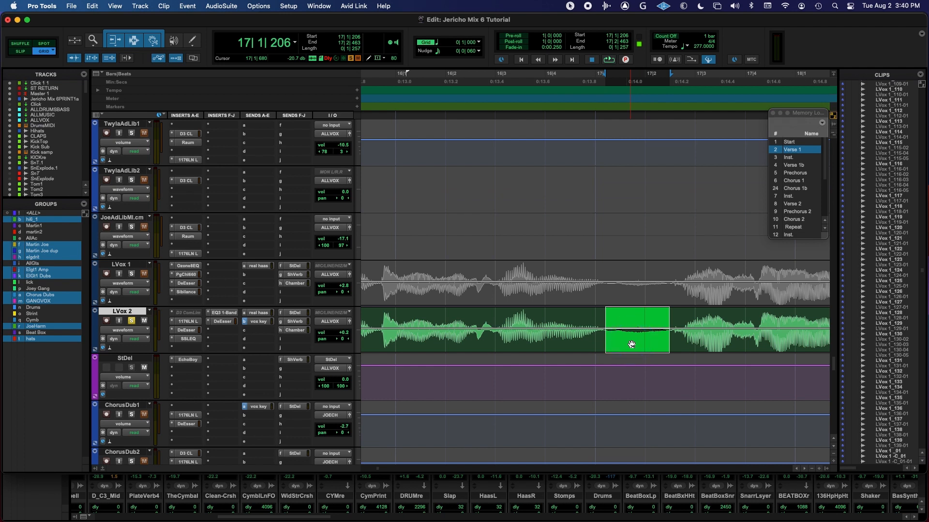
# - Move the selected gap from LVox 2 up to LVox 1 with the Separation Grabber, and undo the move
pyautogui.moveTo(632, 345); pyautogui.dragTo(631, 297)
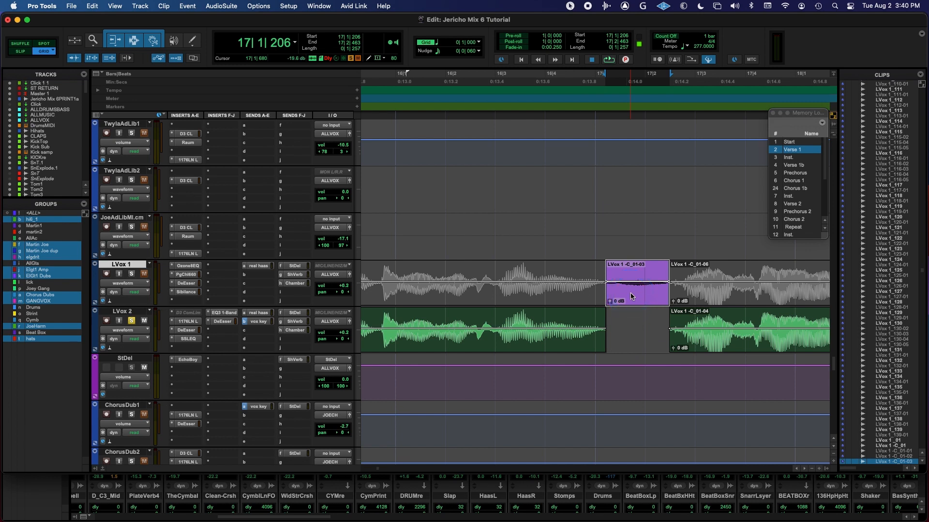
pyautogui.click(631, 297)
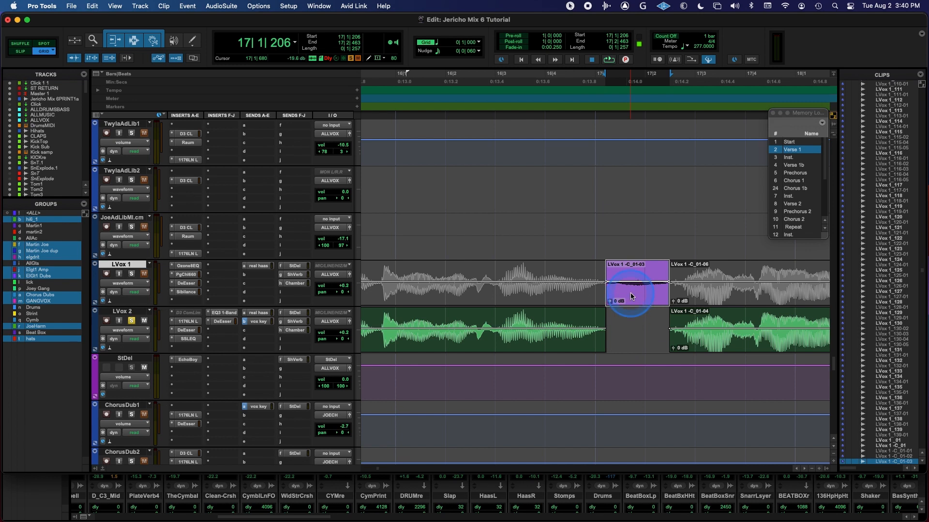
pyautogui.press('super+z')
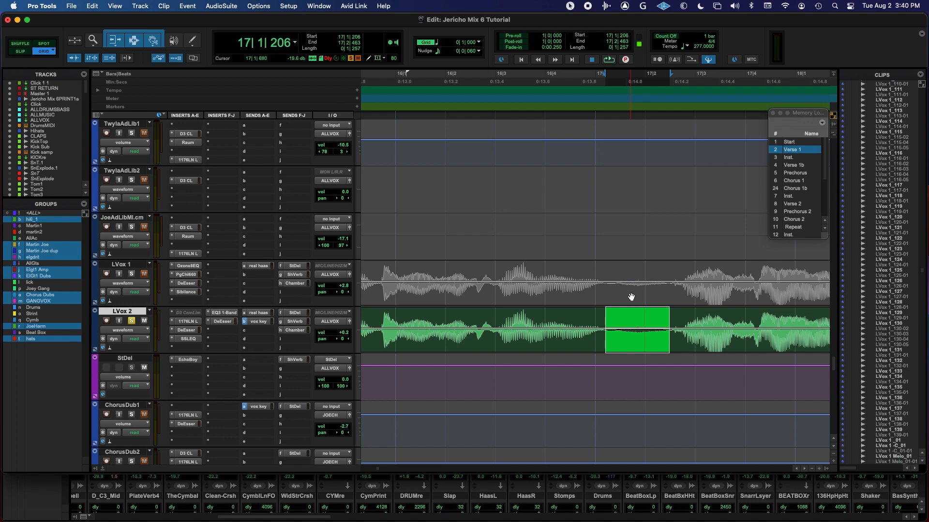
# - Move the whole LVox 2 verse clip up to LVox 1 with the standard Grabber, and undo the move
pyautogui.press('F8')
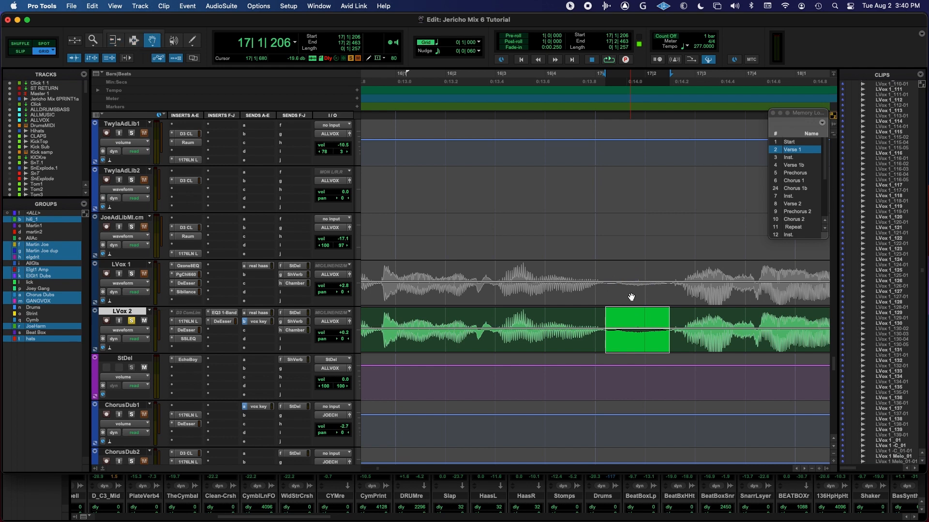
pyautogui.click(631, 359)
pyautogui.click(632, 347)
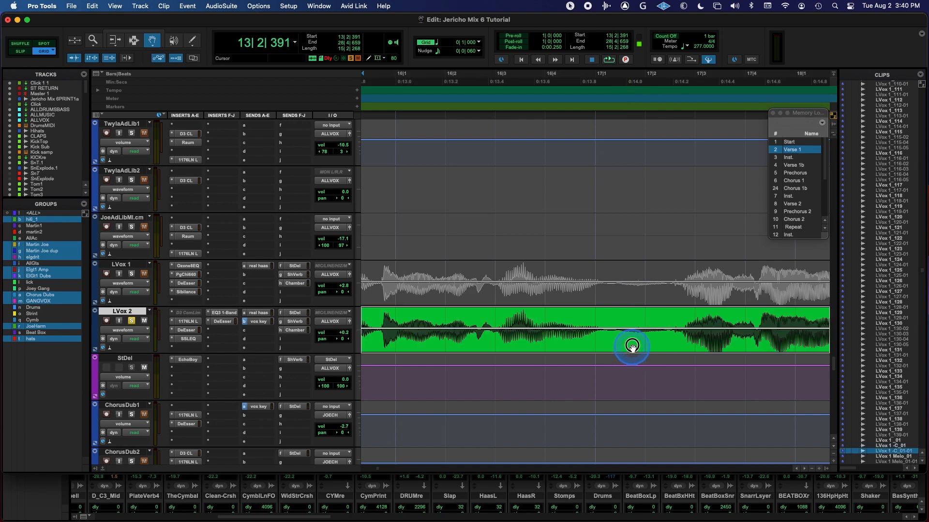
pyautogui.moveTo(632, 346); pyautogui.dragTo(633, 298)
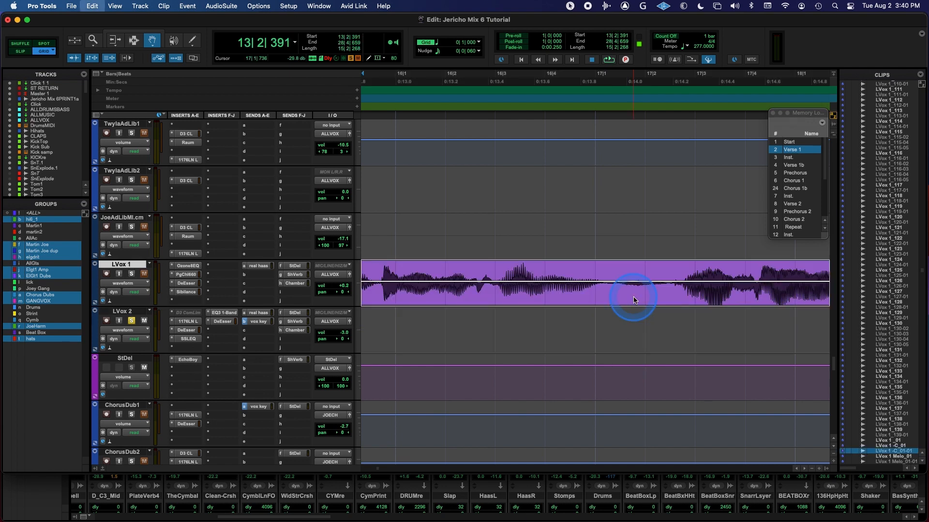
pyautogui.press('super+z')
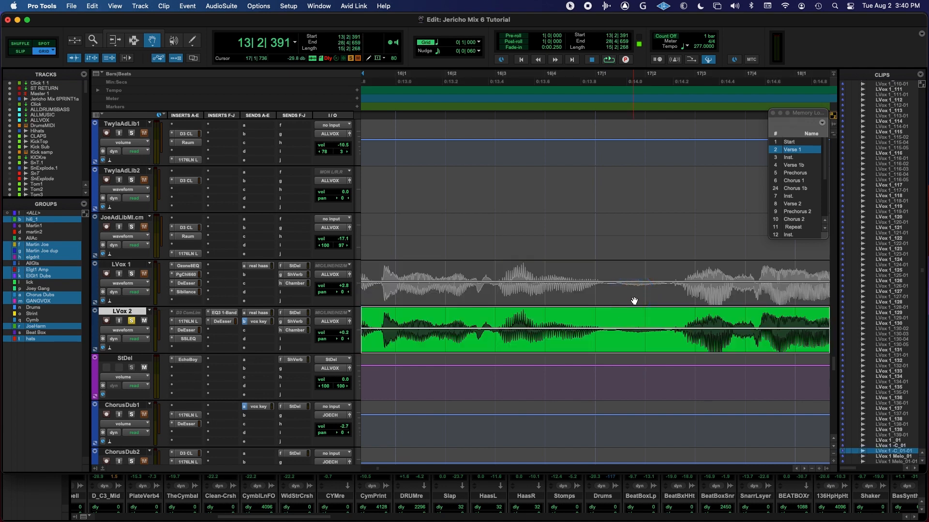
# - With the Smart Tool and Separation Grabber, select 17|1|308 to 17|2|528 on LVox 2 and move that section to LVox 1
pyautogui.moveTo(628, 329); pyautogui.dragTo(583, 310)
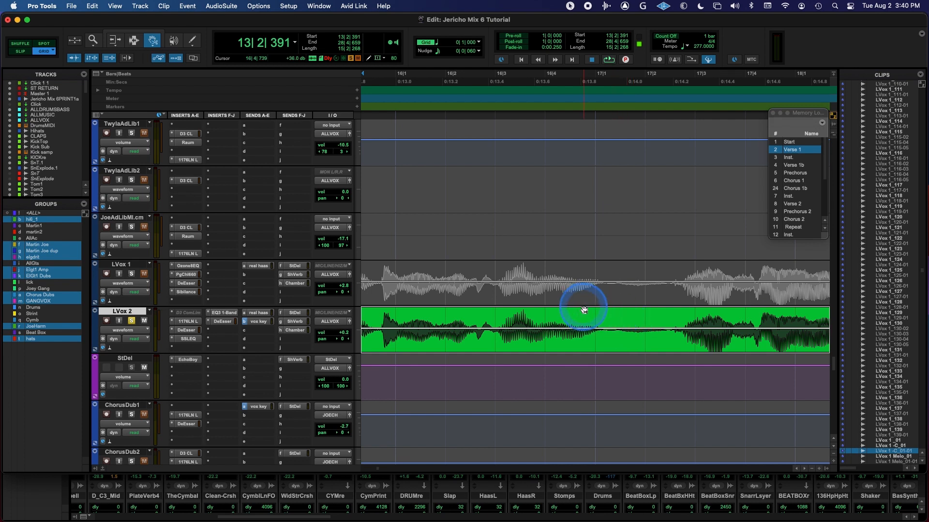
pyautogui.press('super')
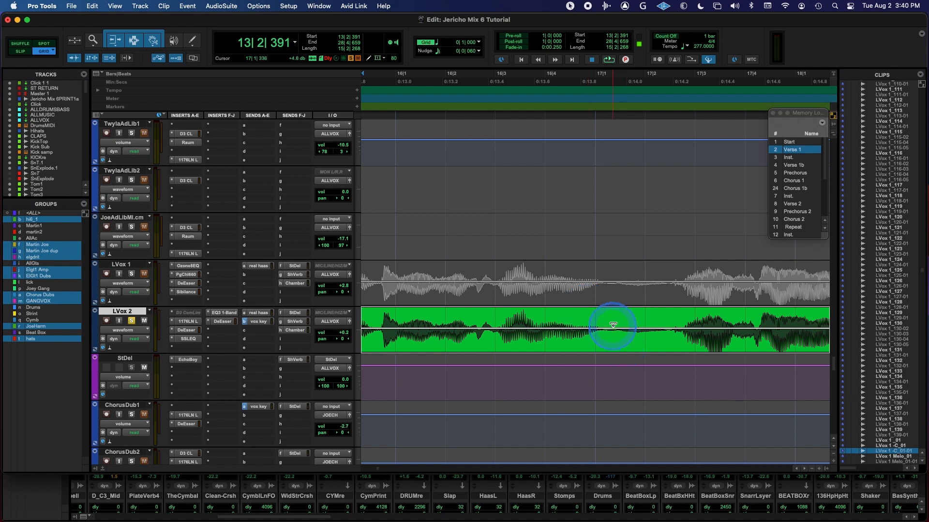
pyautogui.moveTo(608, 318); pyautogui.dragTo(641, 299)
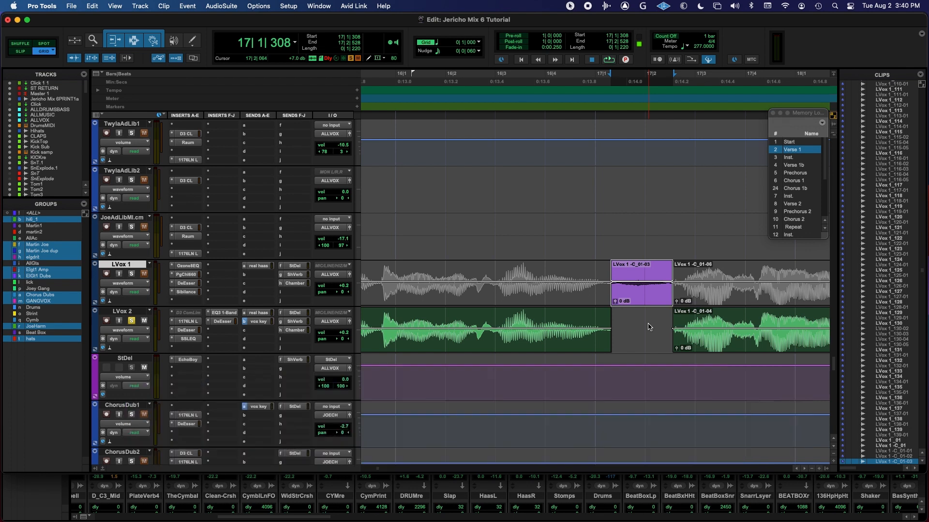
pyautogui.click(648, 327)
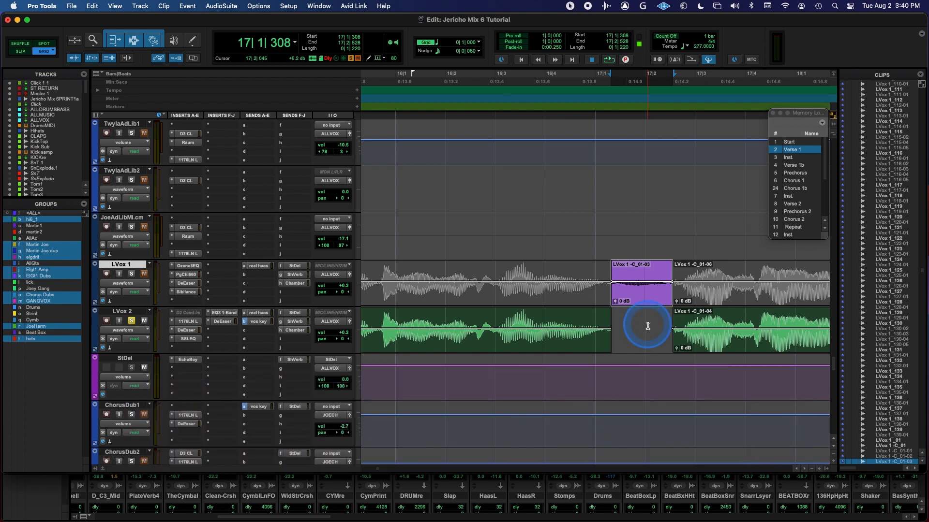
# - Play the separated vocal from 16|4|000, just before the gap in LVox 2
pyautogui.click(575, 276)
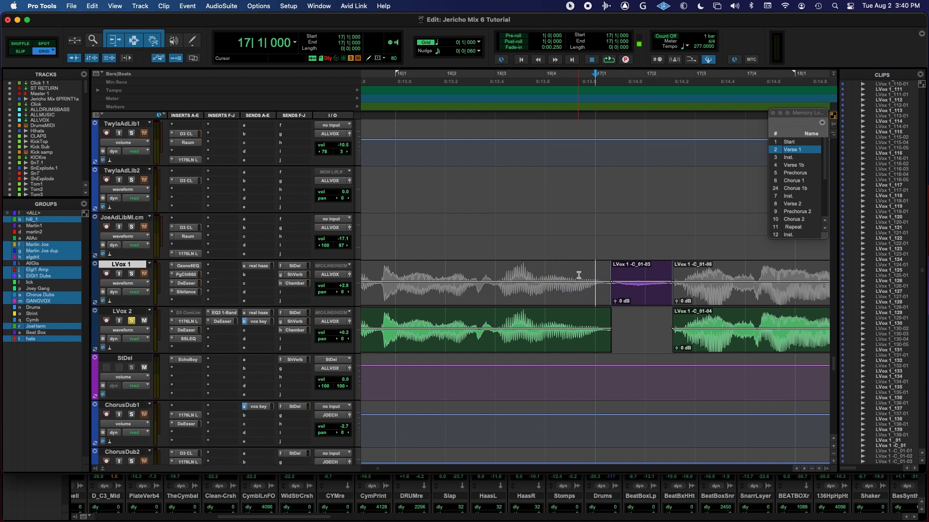
pyautogui.press('r')
pyautogui.click(569, 276)
pyautogui.press('space')
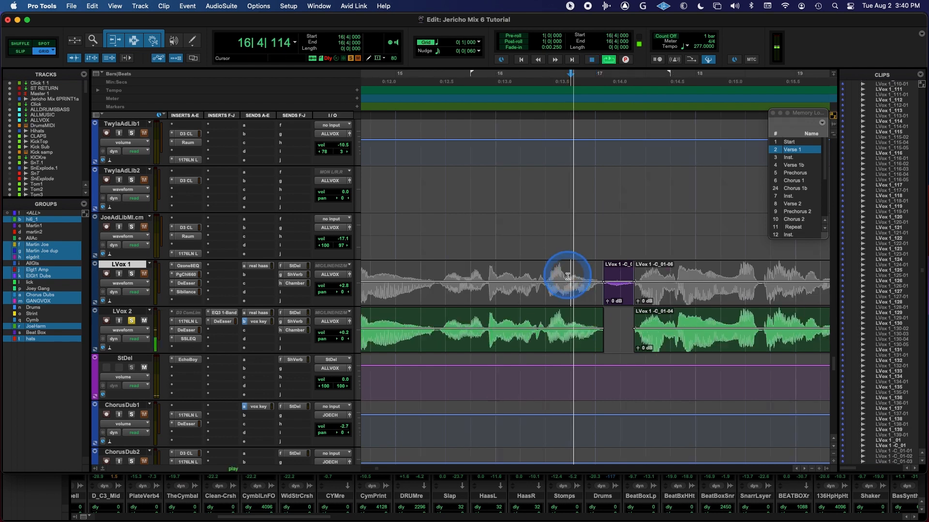
pyautogui.press('r')
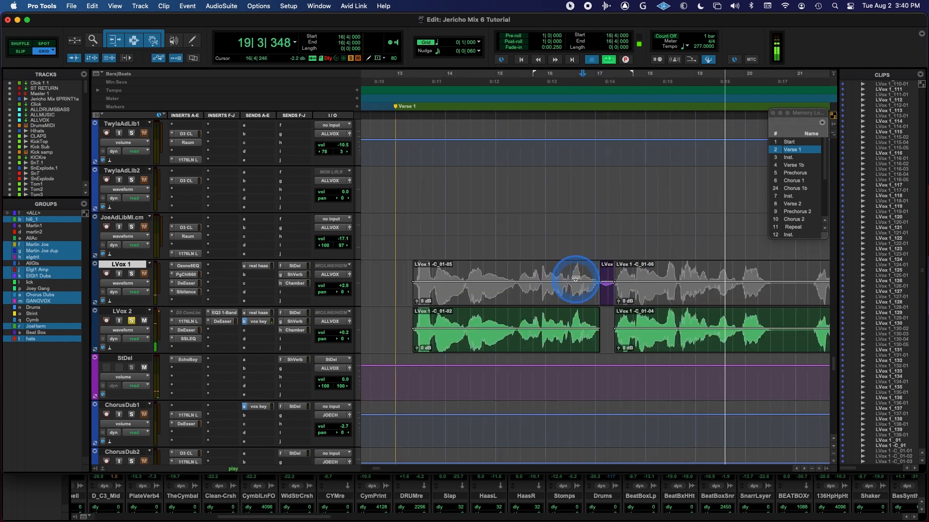
pyautogui.press('space')
# - Solo LVox 1 alongside LVox 2 and play both tracks from 16|3|000
pyautogui.click(571, 273)
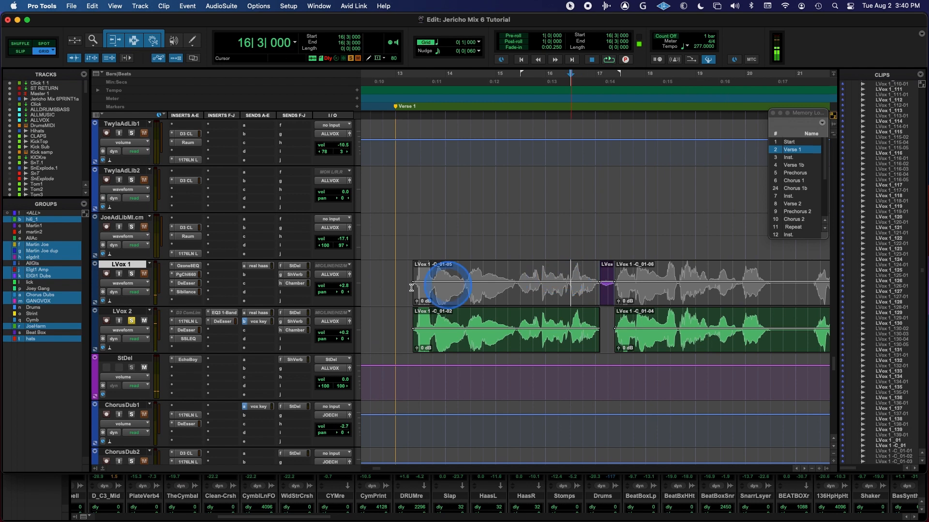
pyautogui.click(130, 274)
pyautogui.press('space')
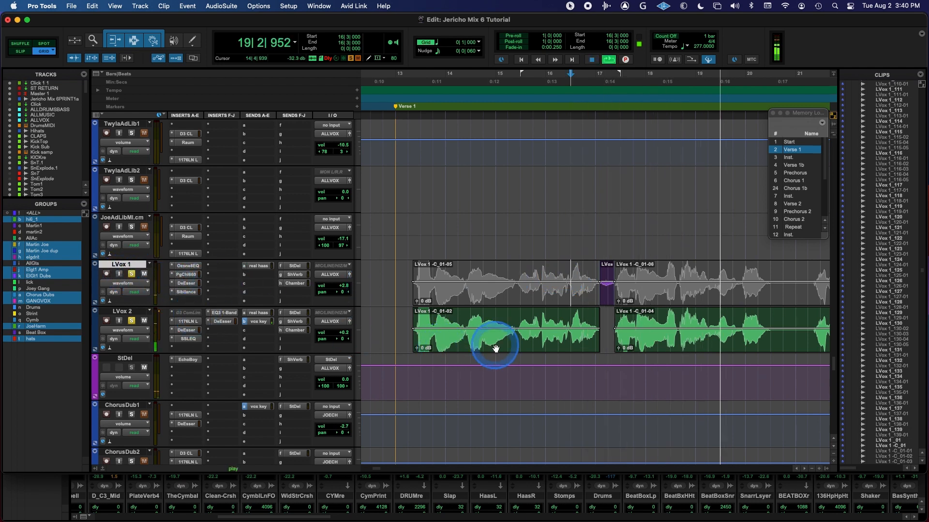
pyautogui.press('space')
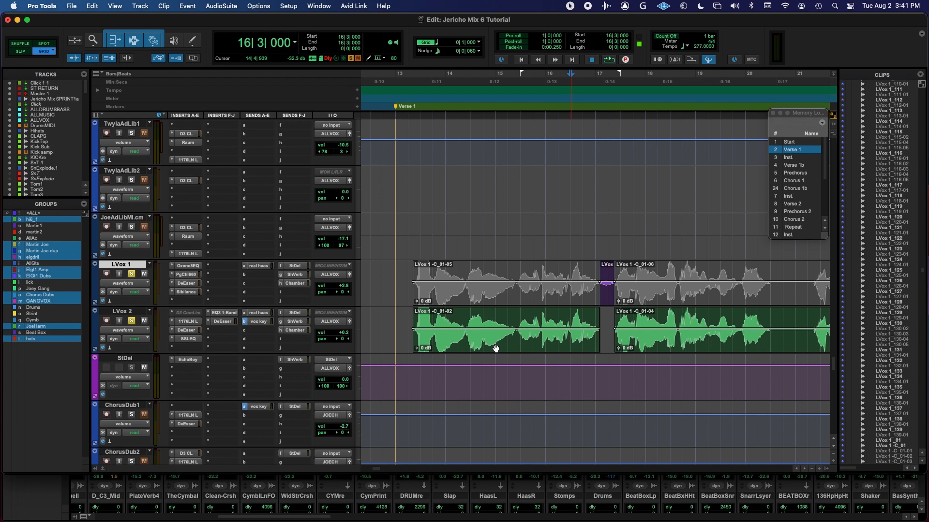
# - Undo the move of the separated section to LVox 1 and set up the Smart Tool with the standard Grabber
pyautogui.press('super+z')
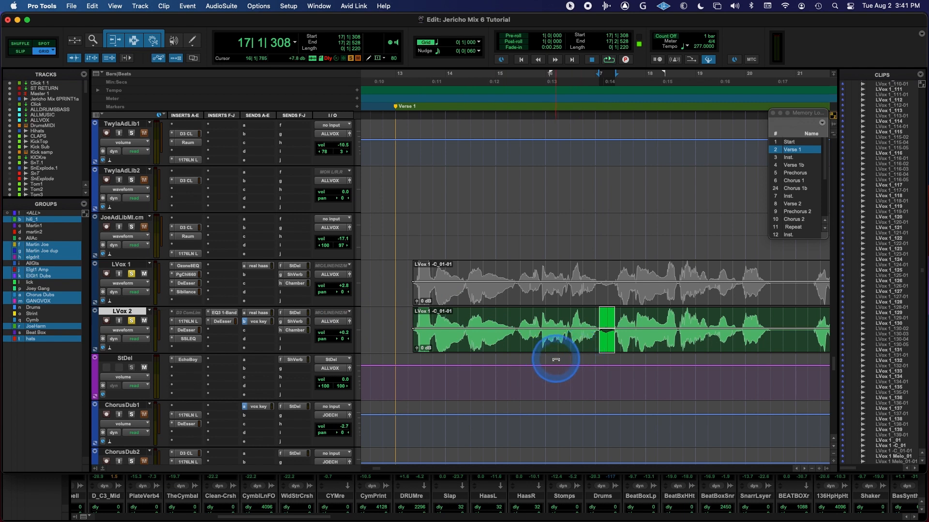
pyautogui.press('F8')
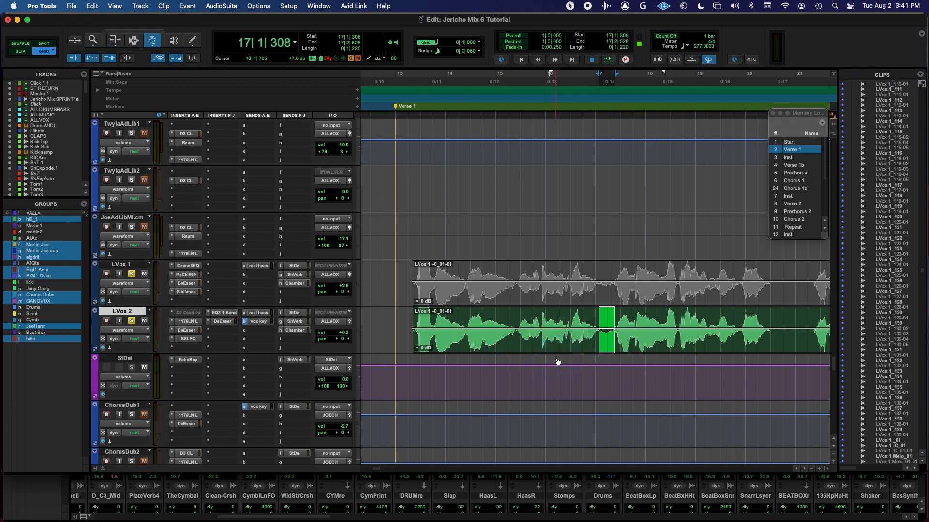
pyautogui.press('F7')
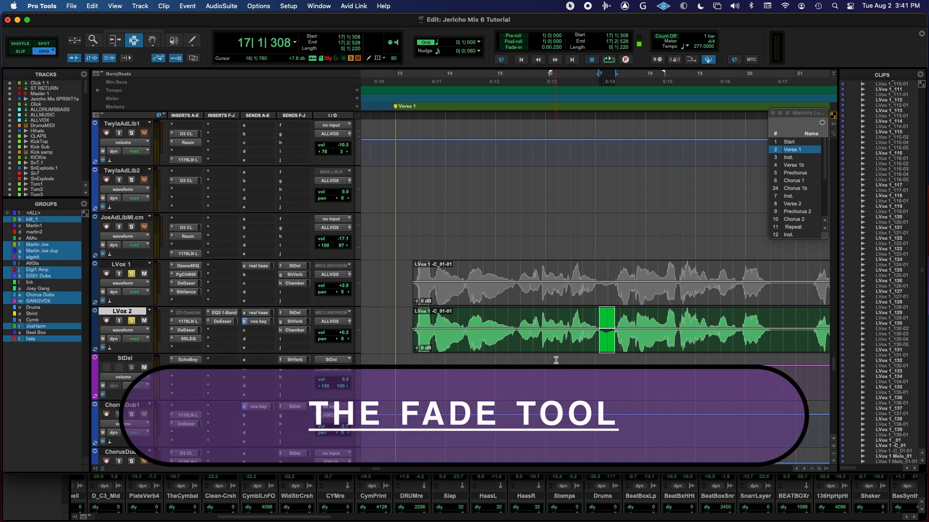
pyautogui.hotkey('F7', 'F8')
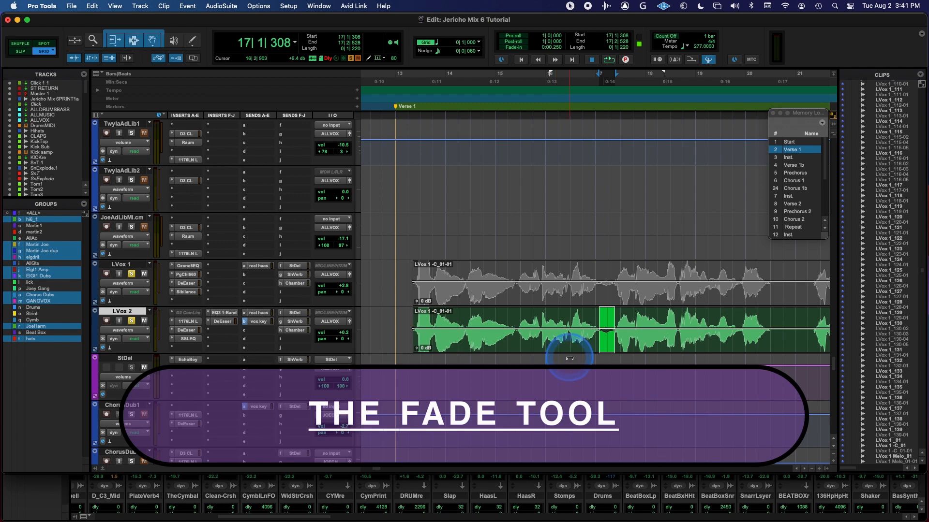
pyautogui.scroll(2, 556, 349)
pyautogui.click(131, 368)
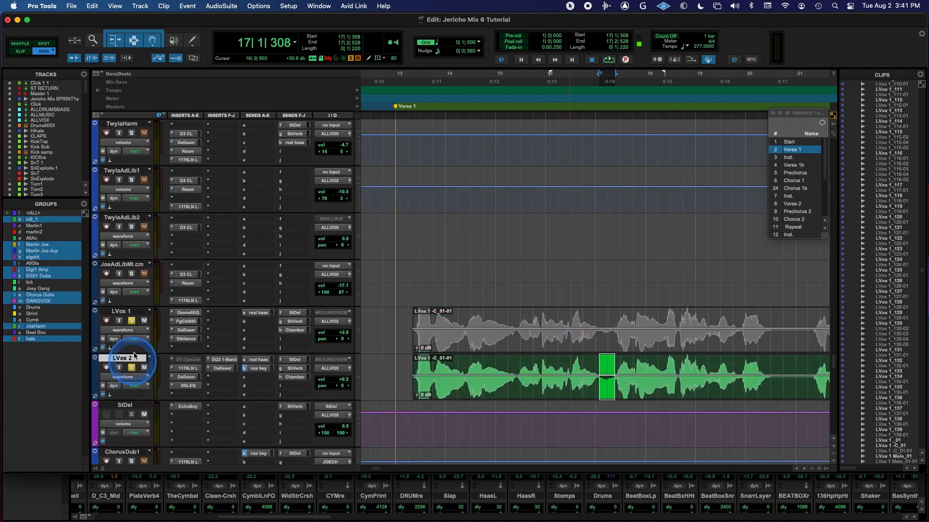
# - Turn off the solos on LVox 1 and LVox 2 and locate the start of the LVox 2 verse clip
pyautogui.click(131, 321)
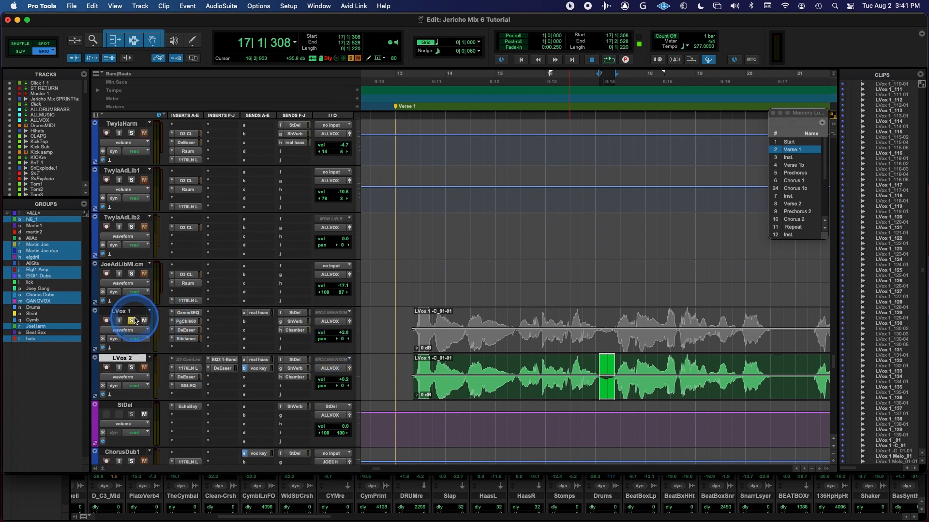
pyautogui.click(410, 369)
pyautogui.press('t')
pyautogui.press('t')
pyautogui.press('t')
pyautogui.press('t')
pyautogui.hscroll(5, 555, 376)
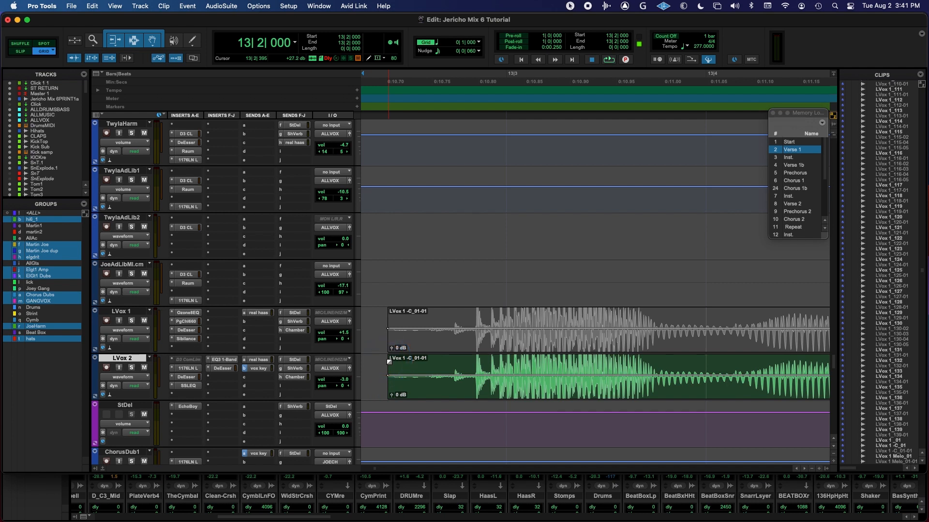
# - Try a fade-in from 13|2|391 to 13|3|000 at the start of the LVox 2 clip and remove it
pyautogui.moveTo(390, 362); pyautogui.dragTo(498, 373)
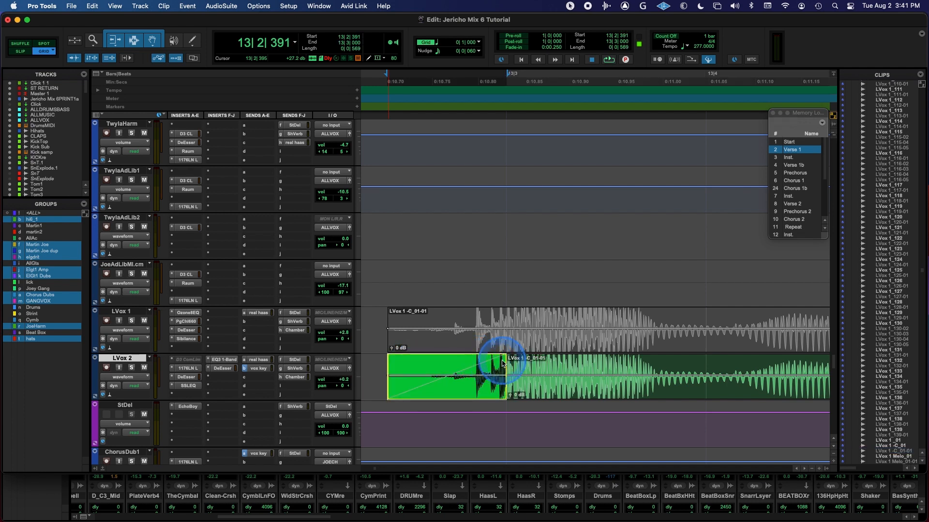
pyautogui.click(467, 421)
pyautogui.click(458, 365)
pyautogui.click(460, 364)
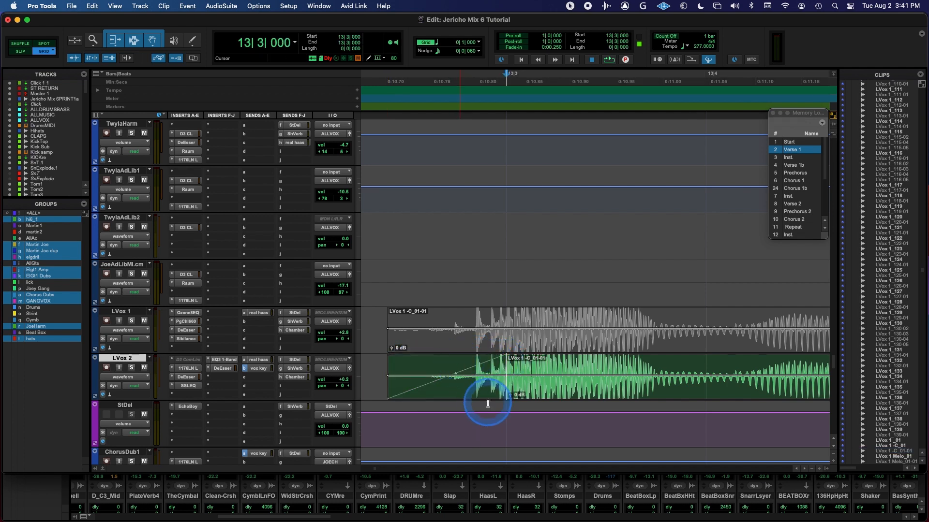
pyautogui.click(503, 373)
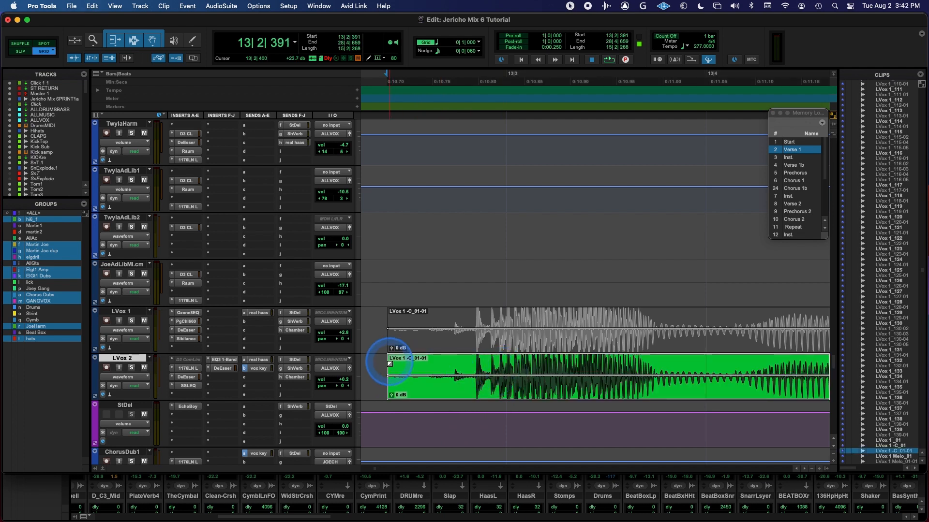
# - Create a shorter fade-in from 13|2|391 to 13|2|593 at the start of the LVox 2 clip
pyautogui.click(390, 364)
pyautogui.moveTo(390, 364); pyautogui.dragTo(432, 364)
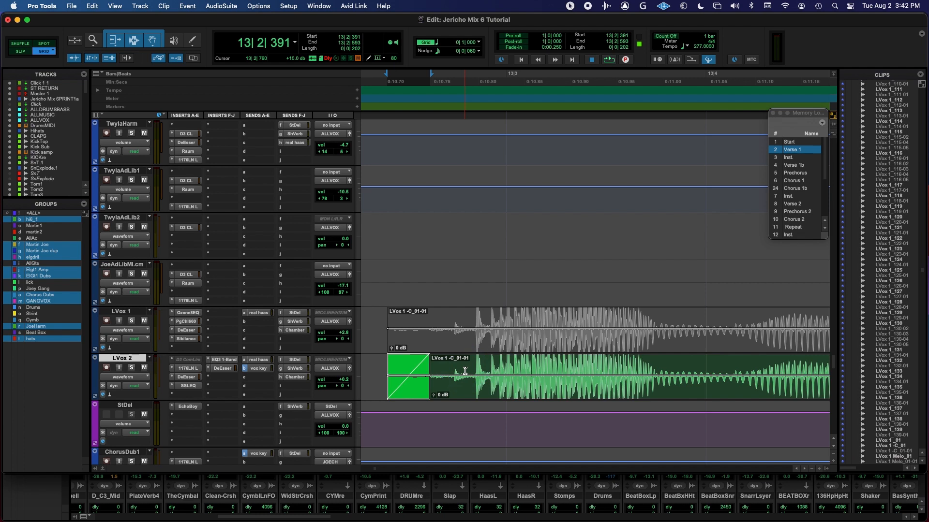
pyautogui.press('super+bracketleft')
pyautogui.press('super+bracketleft')
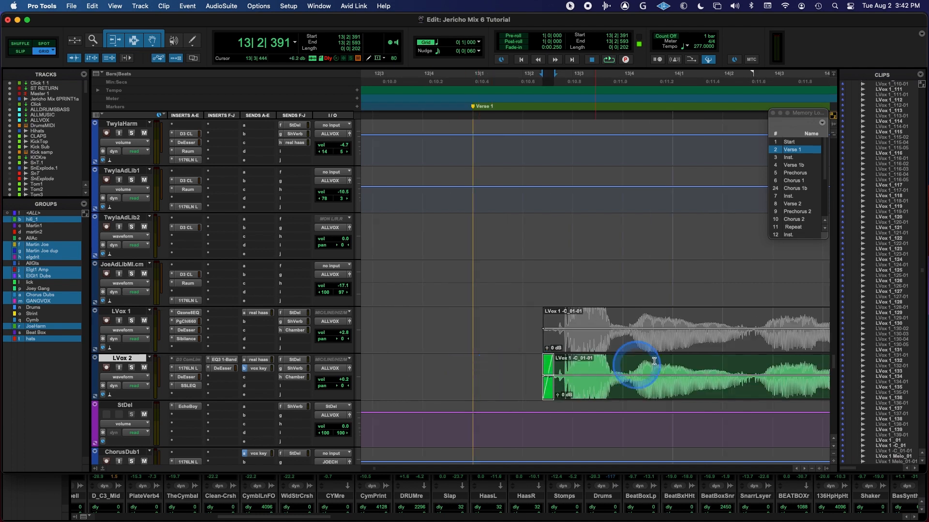
# - Play the session from 13|2|000 through the LVox 2 fade-in
pyautogui.click(525, 367)
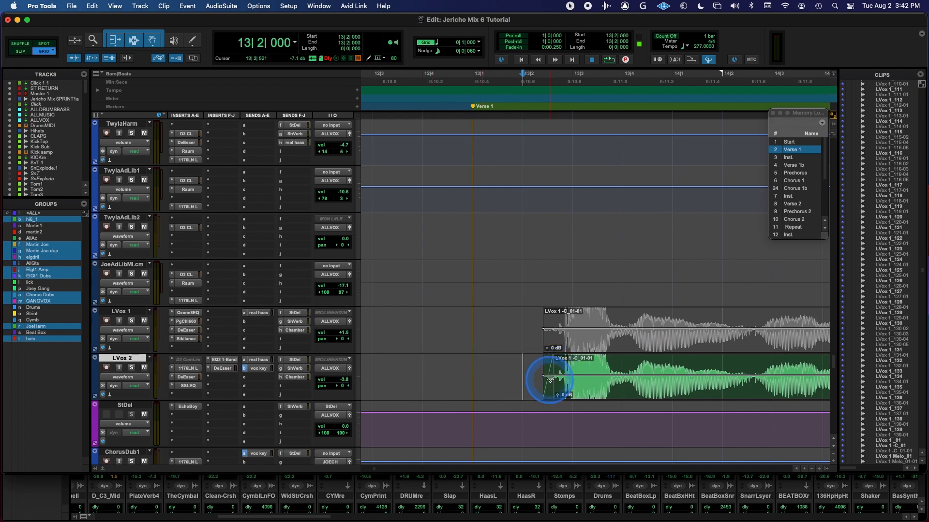
pyautogui.press('space')
pyautogui.press('r')
pyautogui.press('r')
pyautogui.press('r')
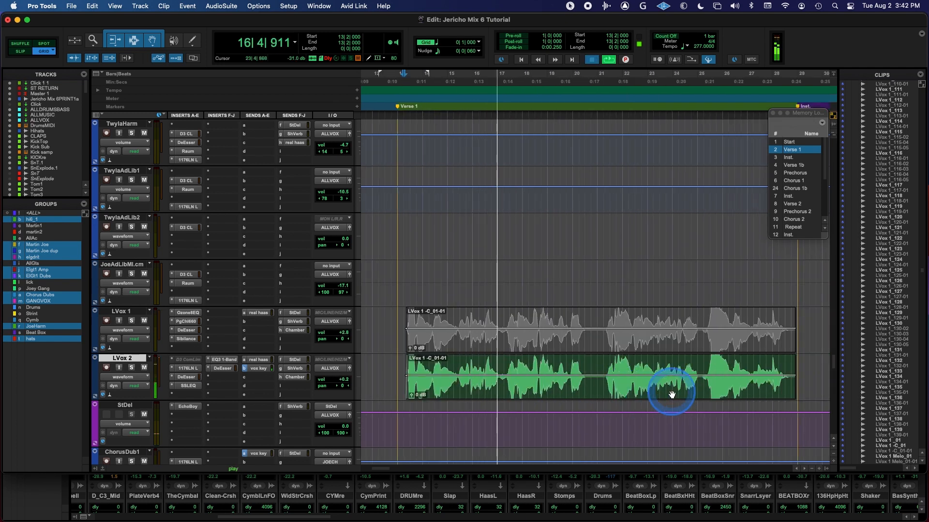
pyautogui.press('space')
# - Create a fade-out from 28|3|113 to 28|4|659 at the end of the LVox 2 verse clip
pyautogui.click(580, 357)
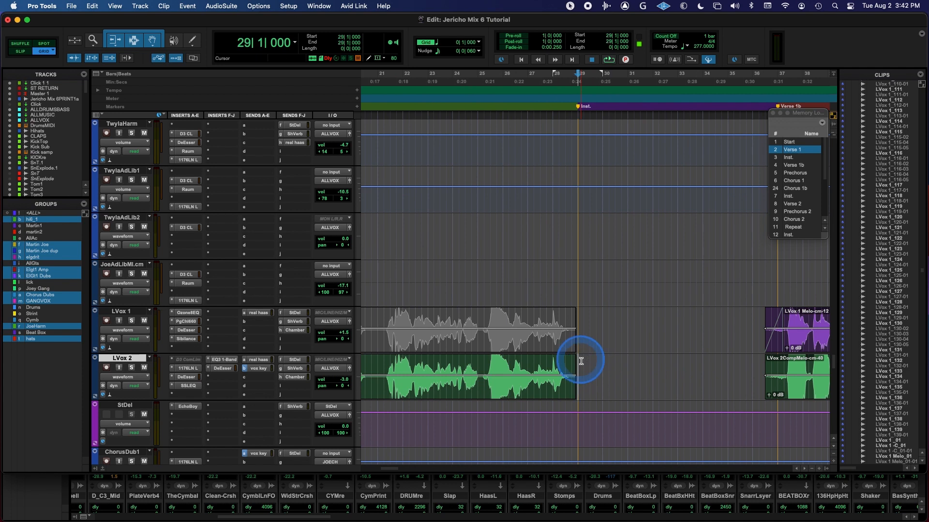
pyautogui.press('t')
pyautogui.click(528, 398)
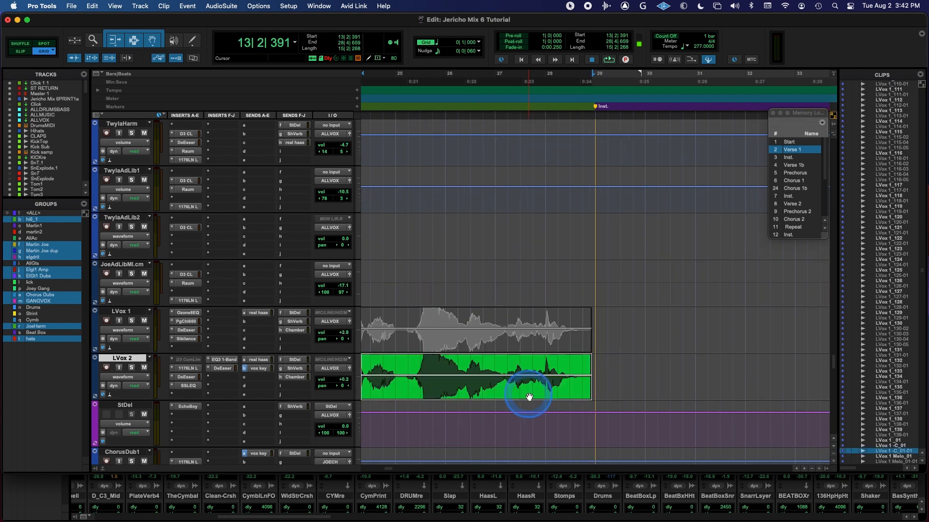
pyautogui.hscroll(-1, 529, 397)
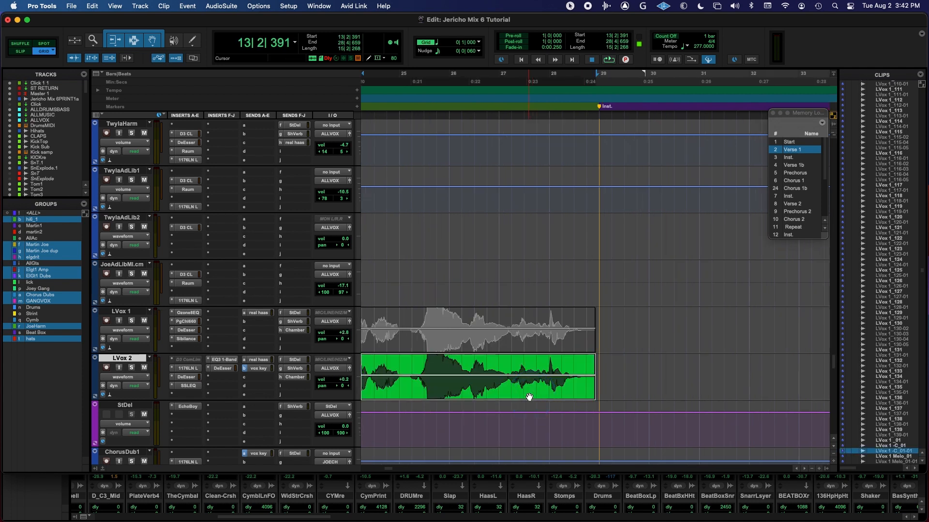
pyautogui.press('t')
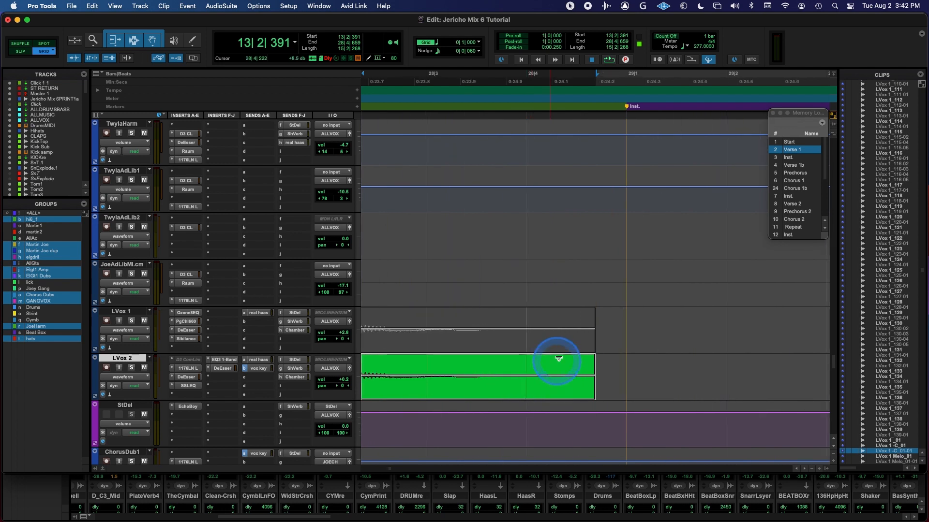
pyautogui.moveTo(593, 360); pyautogui.dragTo(438, 361)
pyautogui.press('r')
pyautogui.press('r')
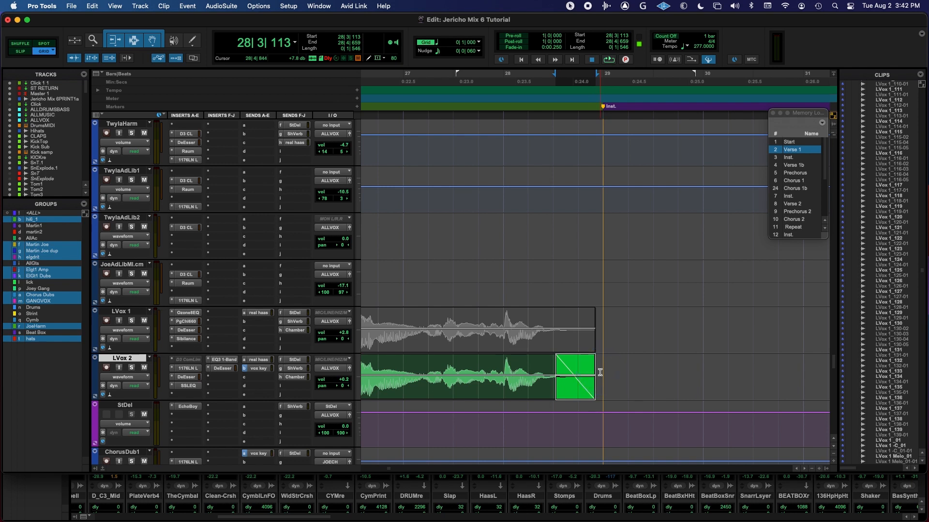
# - Solo LVox 2 and select its adjoining clips before the Prechorus one by one, ending on LVox 2-C_23-01
pyautogui.hscroll(10, 600, 373)
pyautogui.press('r')
pyautogui.press('r')
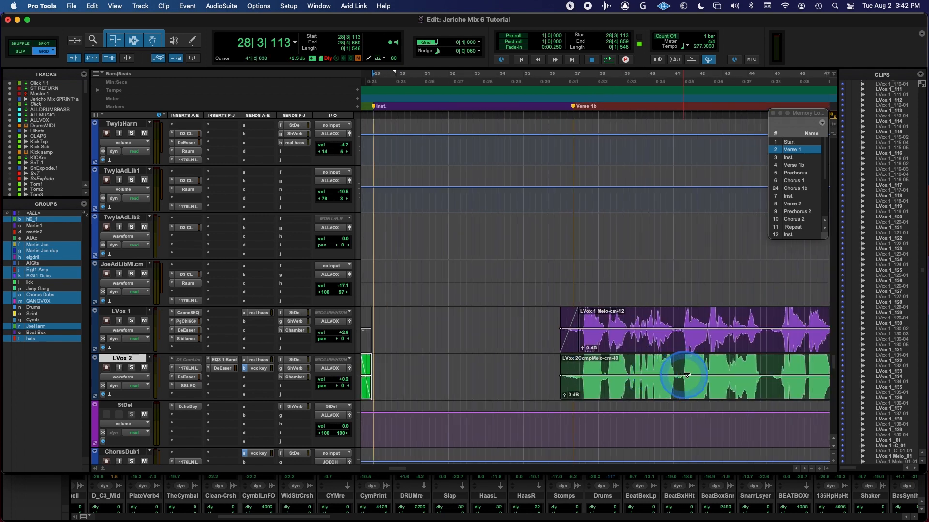
pyautogui.hscroll(10, 687, 376)
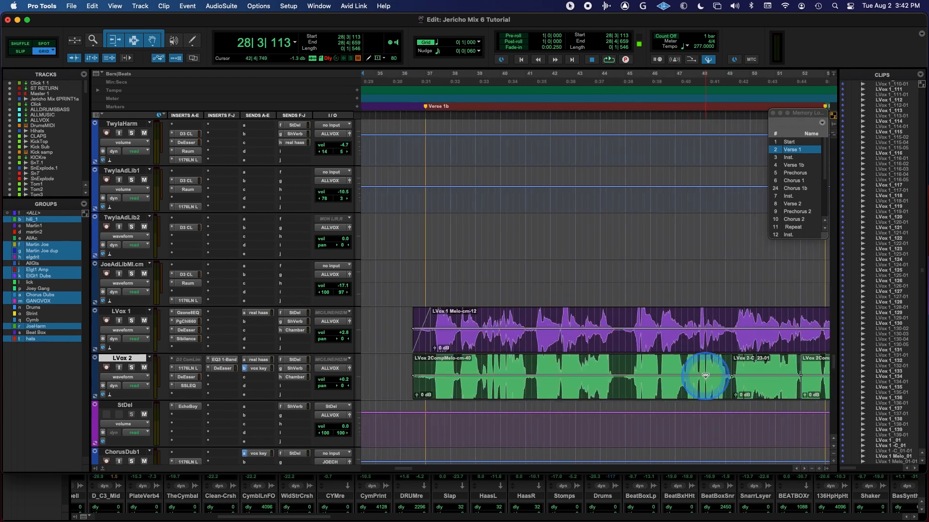
pyautogui.click(724, 392)
pyautogui.keyDown('shift'); pyautogui.click(692, 393); pyautogui.keyUp('shift')
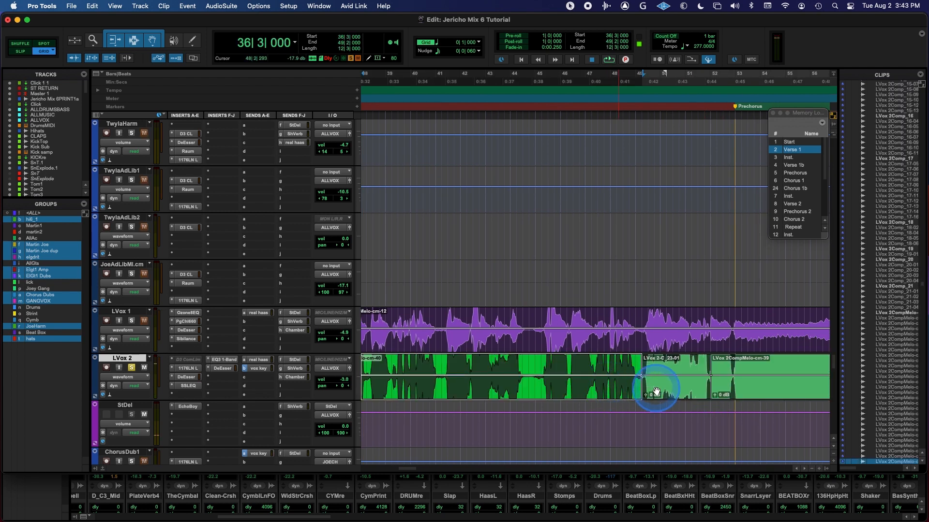
pyautogui.click(657, 391)
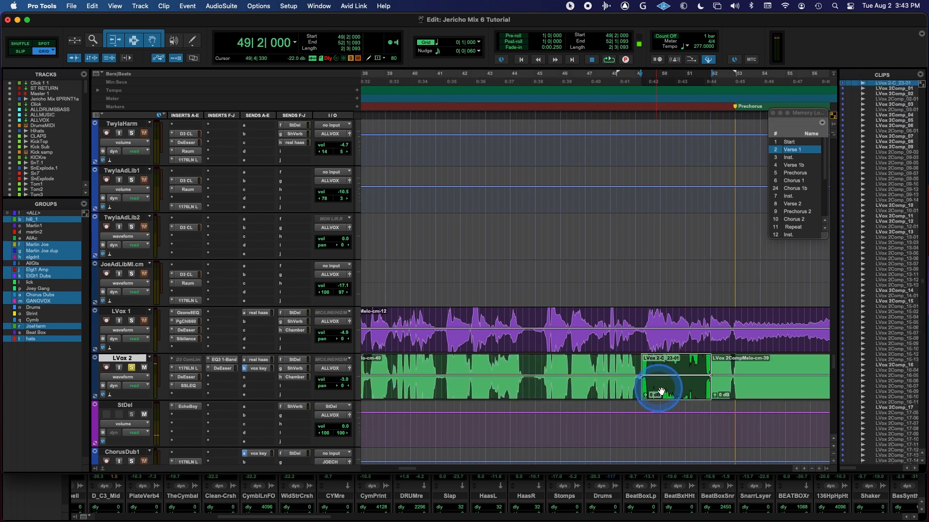
pyautogui.click(736, 390)
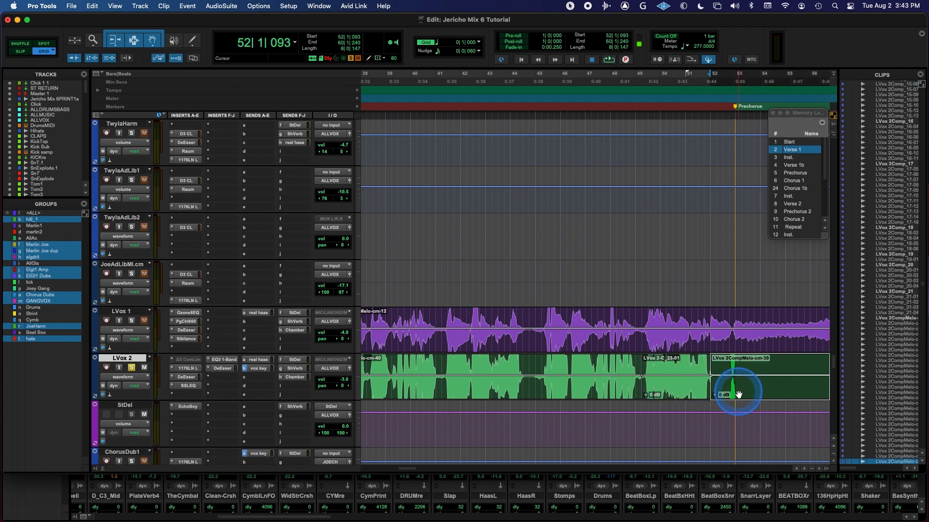
pyautogui.click(670, 392)
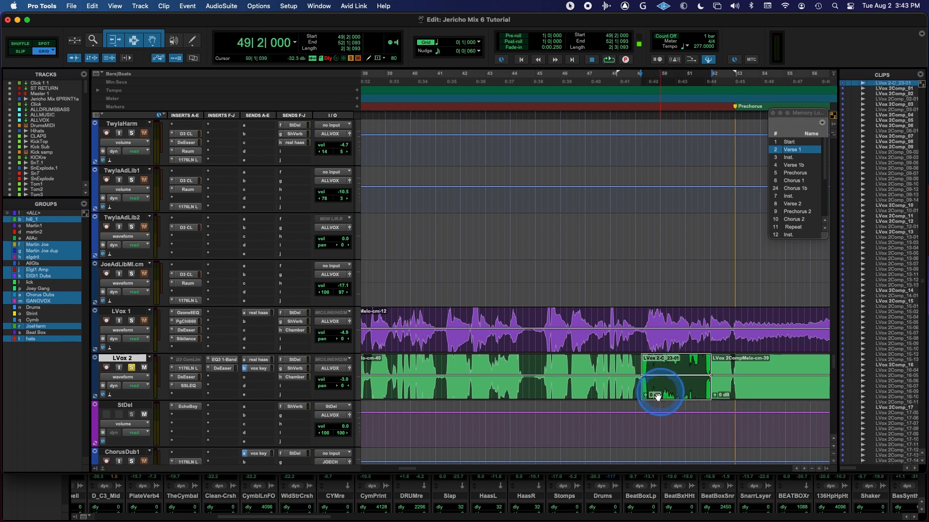
# - At the 49|2|000 boundary on LVox 2, fade out the earlier clip from 49|1|623 and fade in LVox 2-C_23-01 until 49|2|318
pyautogui.press('super+bracketright')
pyautogui.press('super+bracketright')
pyautogui.press('super+bracketright')
pyautogui.press('super+bracketright')
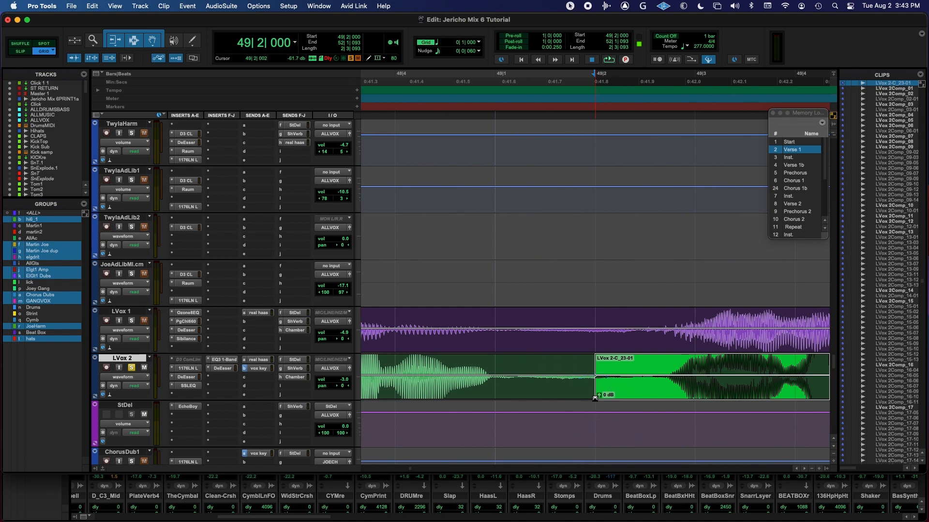
pyautogui.click(592, 394)
pyautogui.moveTo(594, 359); pyautogui.dragTo(559, 361)
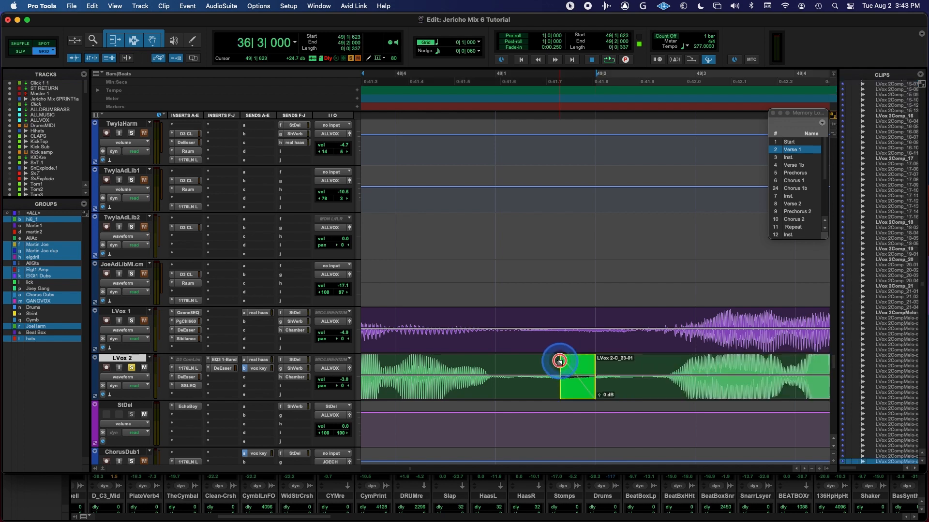
pyautogui.click(604, 363)
pyautogui.click(624, 360)
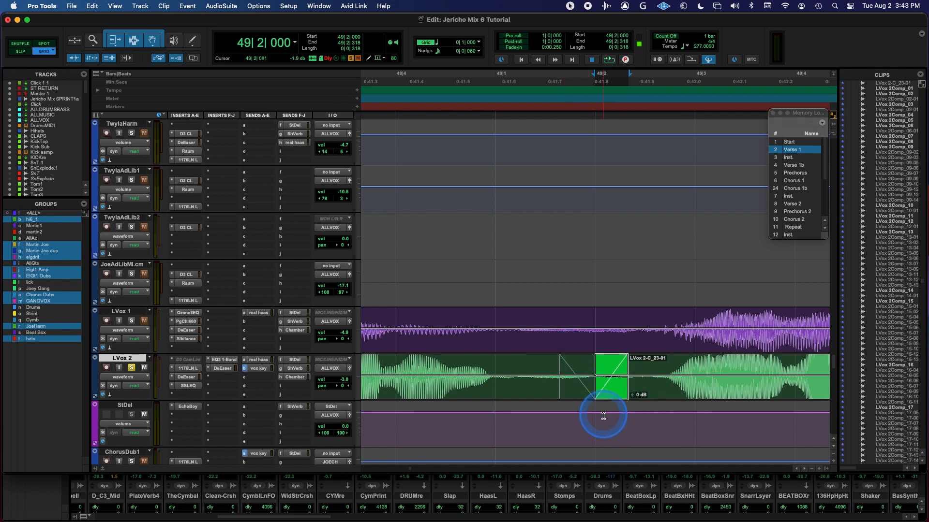
# - Undo the separate fades and create a crossfade from 49|1|884 to 49|2|076 between the two LVox 2 clips
pyautogui.press('super+z')
pyautogui.press('super+z')
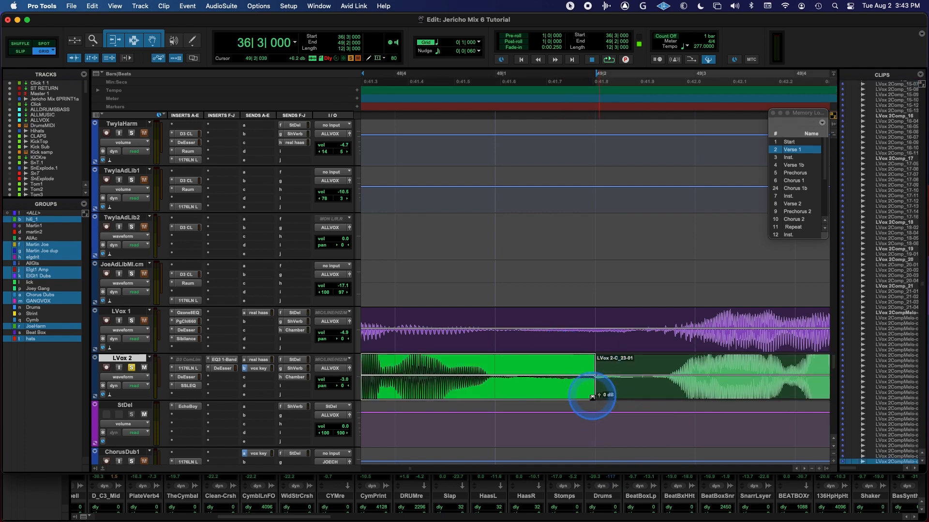
pyautogui.moveTo(596, 398); pyautogui.dragTo(595, 399)
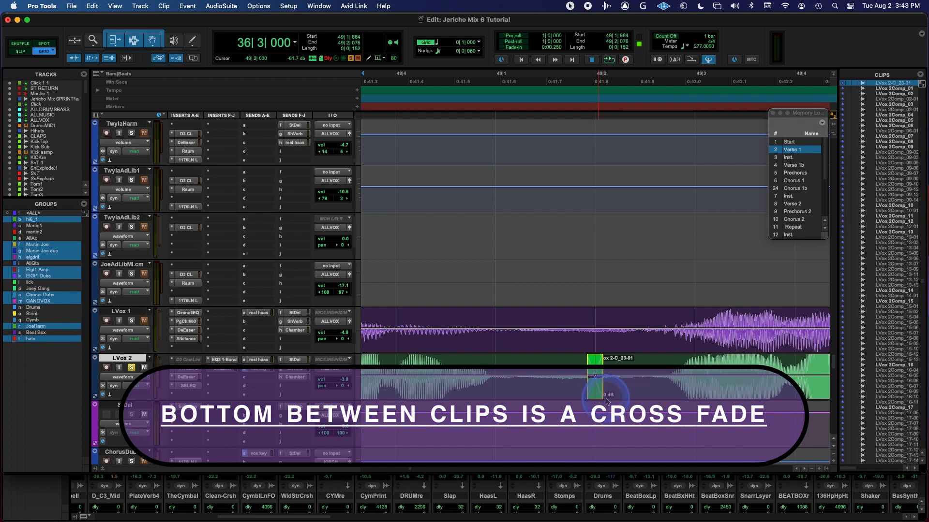
pyautogui.click(638, 383)
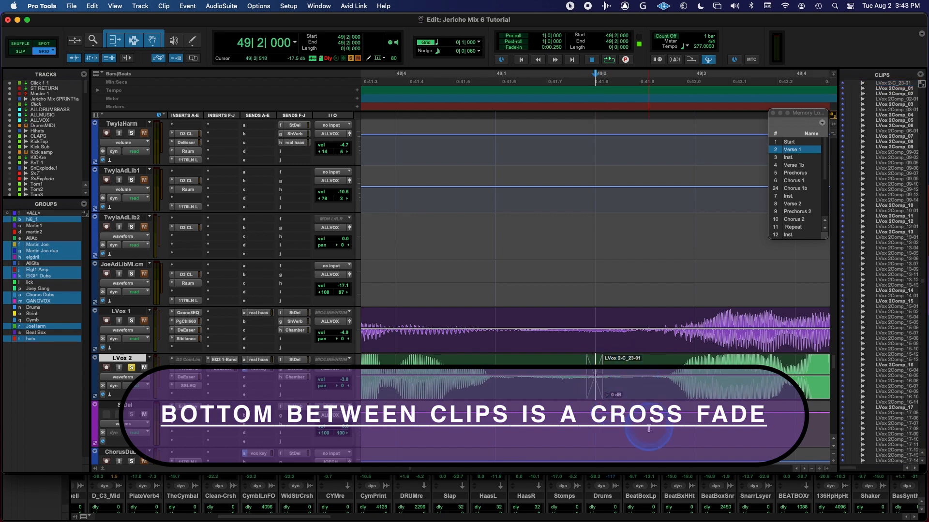
# - Open the new crossfade's settings, review its shape and link options, and accept them
pyautogui.press('t')
pyautogui.press('t')
pyautogui.press('t')
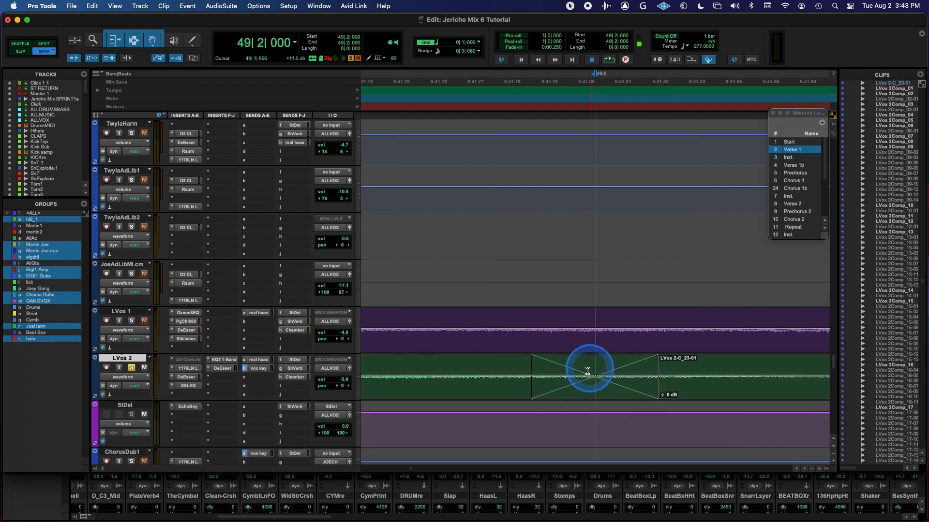
pyautogui.doubleClick(586, 399)
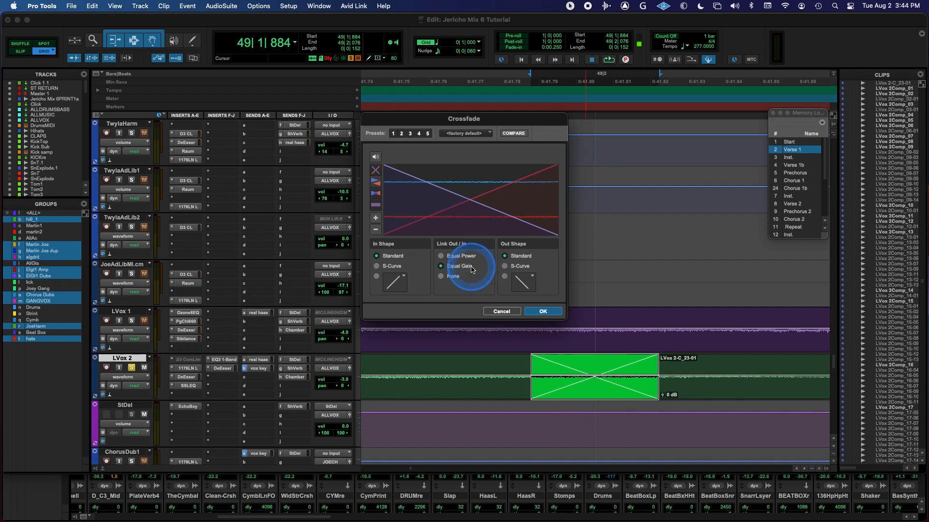
pyautogui.click(538, 312)
# - Create a crossfade from 52|1|081 to 52|1|106 between LVox 2-C_23-01 and LVox 2CompMelo-cm-39
pyautogui.press('super+bracketleft')
pyautogui.press('super+bracketleft')
pyautogui.press('super+bracketleft')
pyautogui.press('super+bracketleft')
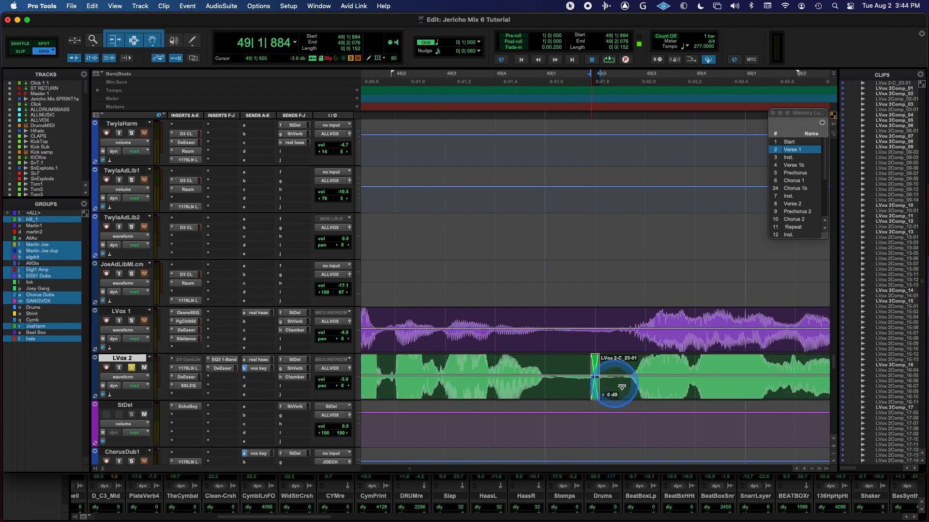
pyautogui.hscroll(7, 635, 393)
pyautogui.press('r')
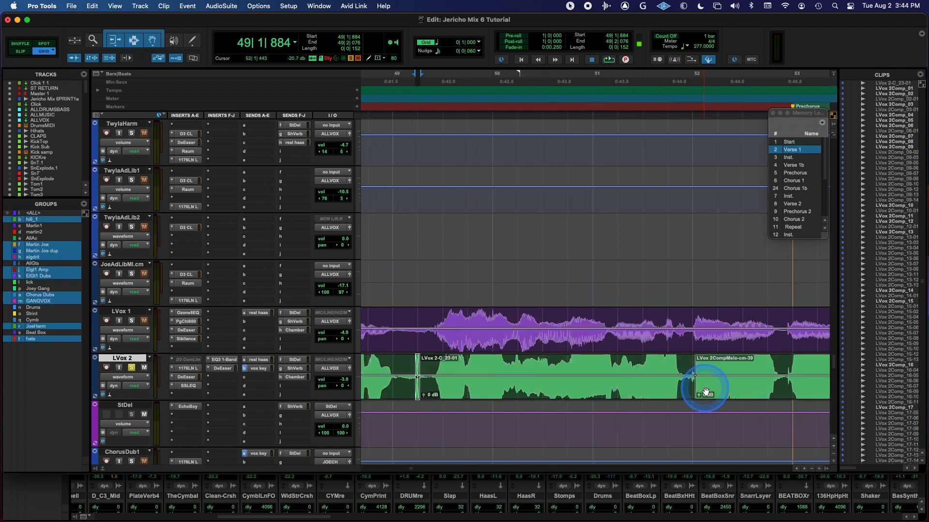
pyautogui.click(706, 392)
pyautogui.press('t')
pyautogui.press('t')
pyautogui.press('t')
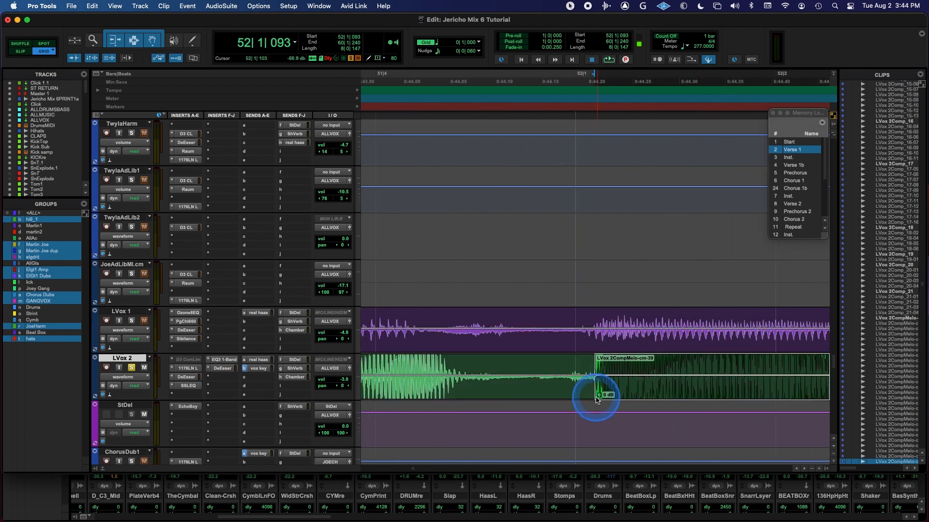
pyautogui.click(595, 397)
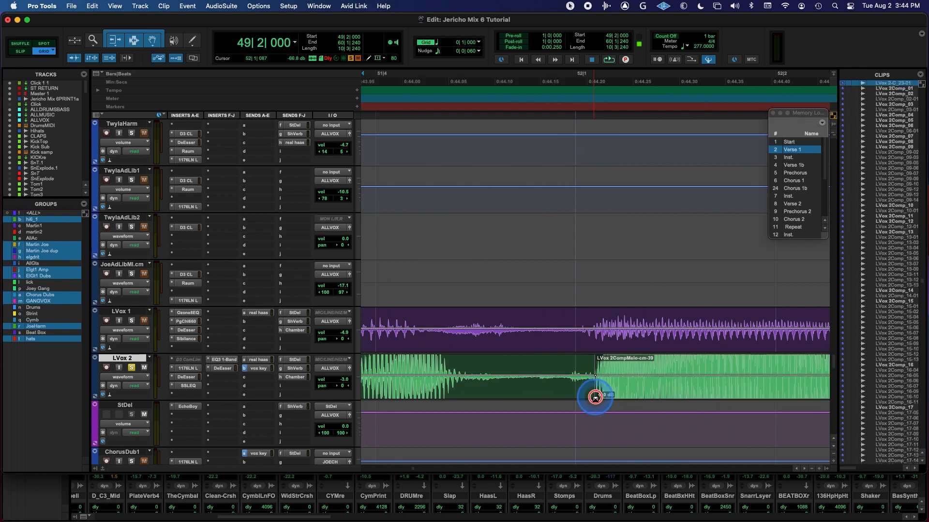
# - Play LVox 2 from 48|4|000 through both crossfades into the Prechorus and stop playback
pyautogui.press('r')
pyautogui.press('r')
pyautogui.press('r')
pyautogui.press('r')
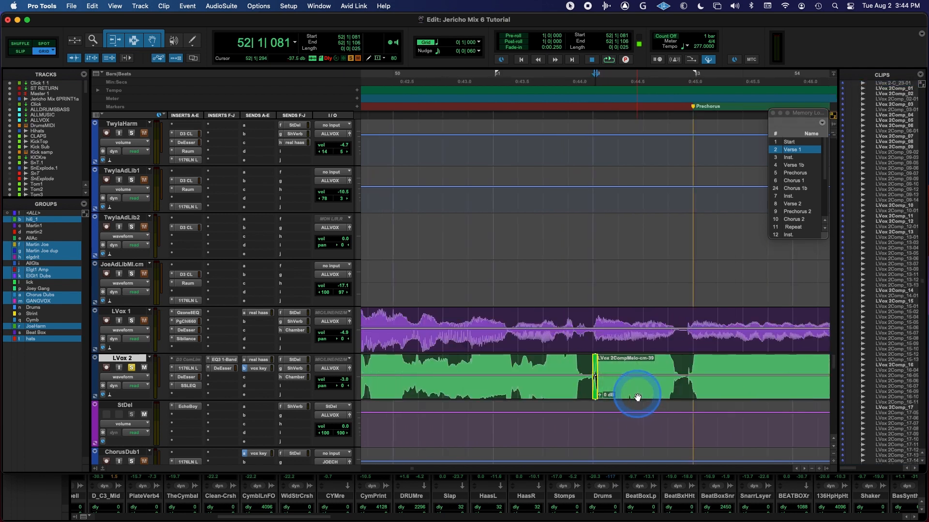
pyautogui.press('r')
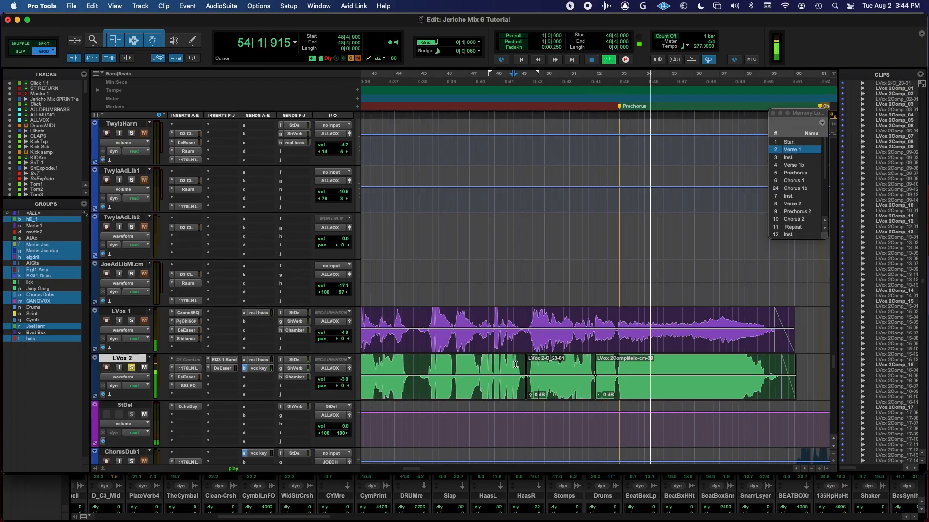
pyautogui.press('space')
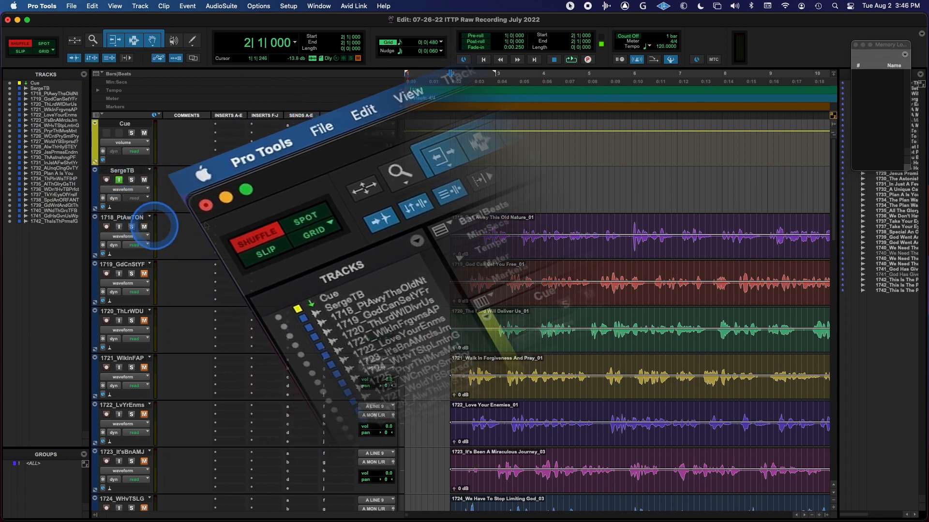
# - Solo track 1718_PtAwTON and separate its vocal clip at 5|4|480
pyautogui.click(131, 227)
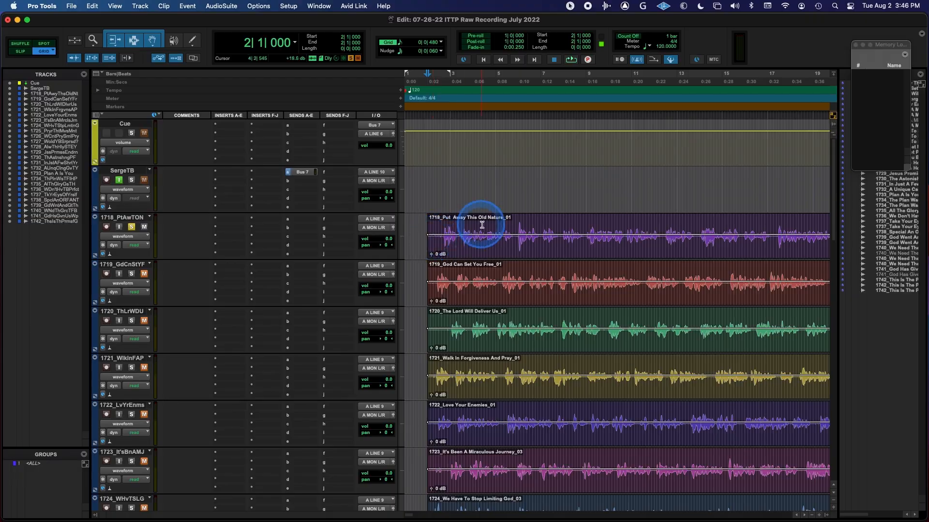
pyautogui.press('t')
pyautogui.press('t')
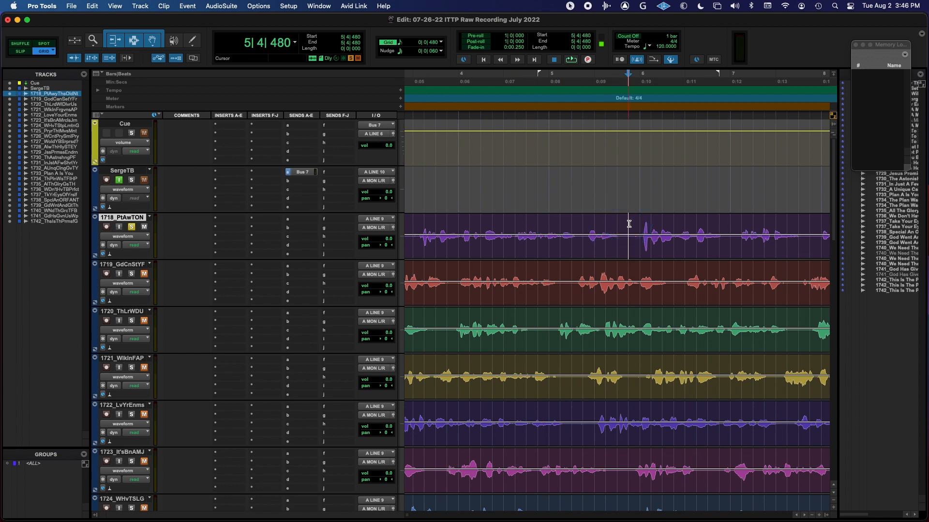
pyautogui.press('b')
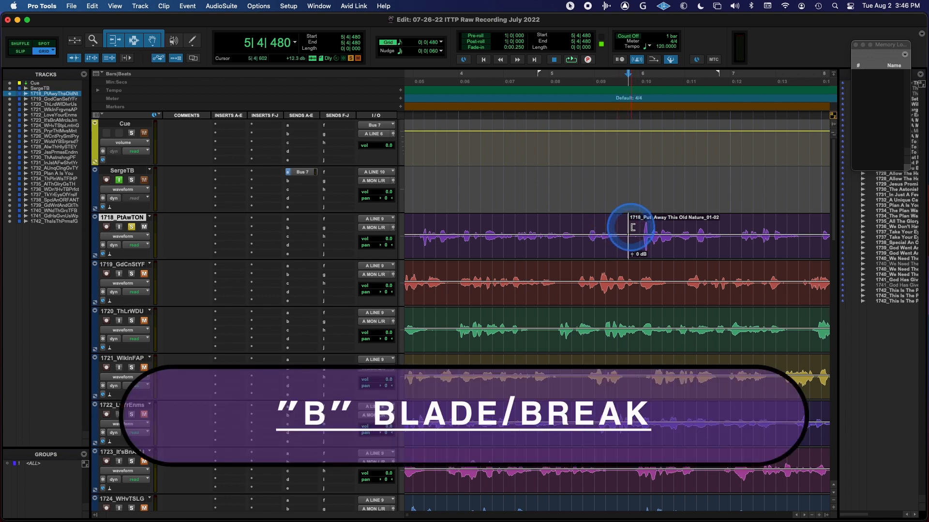
# - Trim the second vocal clip's start to 6|1|010 and the first clip's end to 5|4|028, leaving a gap between them
pyautogui.click(631, 227)
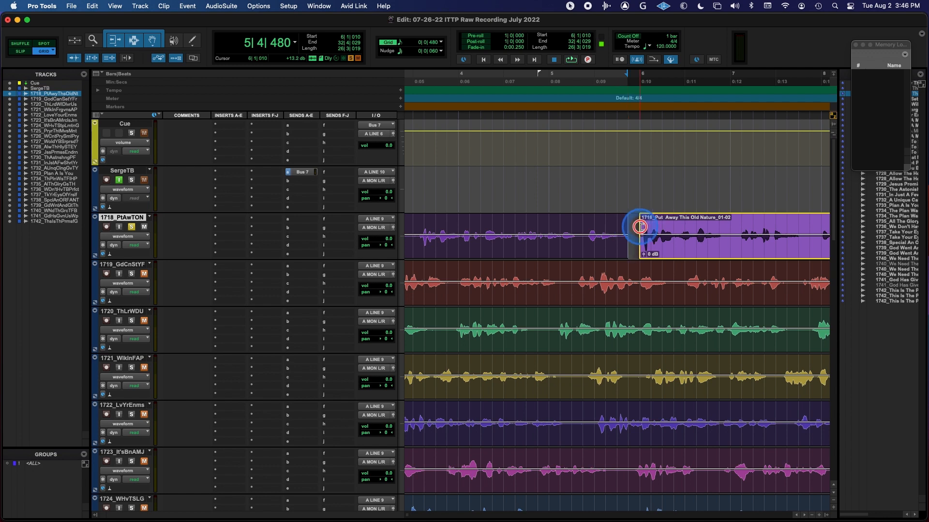
pyautogui.moveTo(641, 227); pyautogui.dragTo(616, 228)
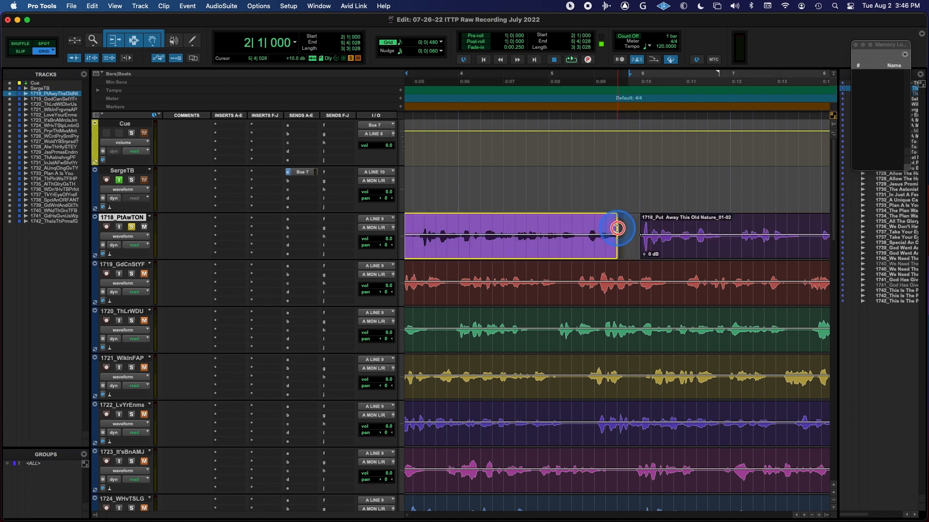
pyautogui.press('r')
pyautogui.press('r')
pyautogui.press('r')
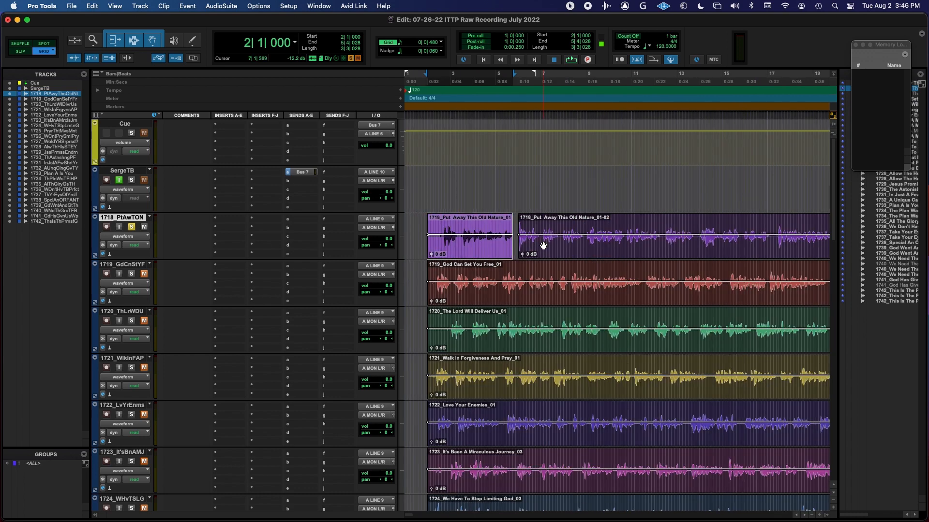
# - Play track 1718_PtAwTON from 4|4|480 across the gap into the second clip and stop playback
pyautogui.press('t')
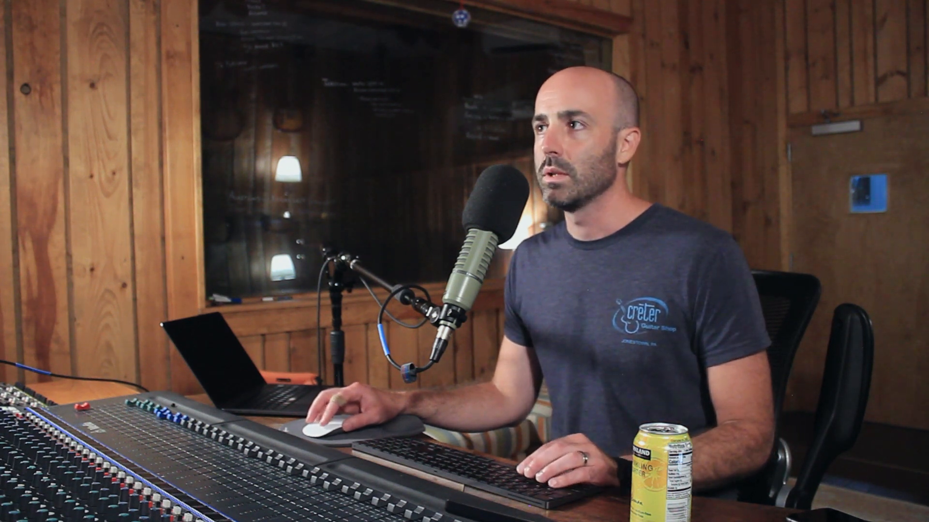
pyautogui.click(585, 223)
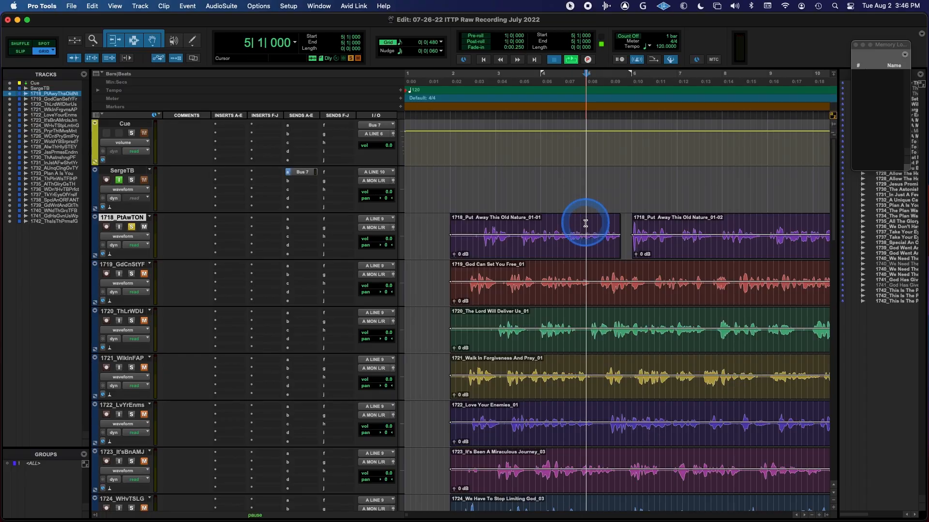
pyautogui.click(581, 223)
pyautogui.press('space')
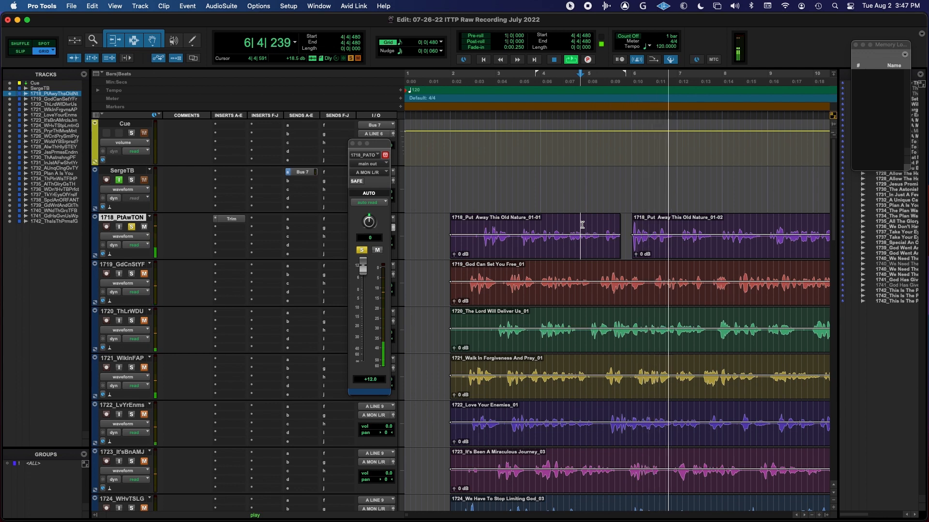
pyautogui.click(578, 228)
pyautogui.press('space')
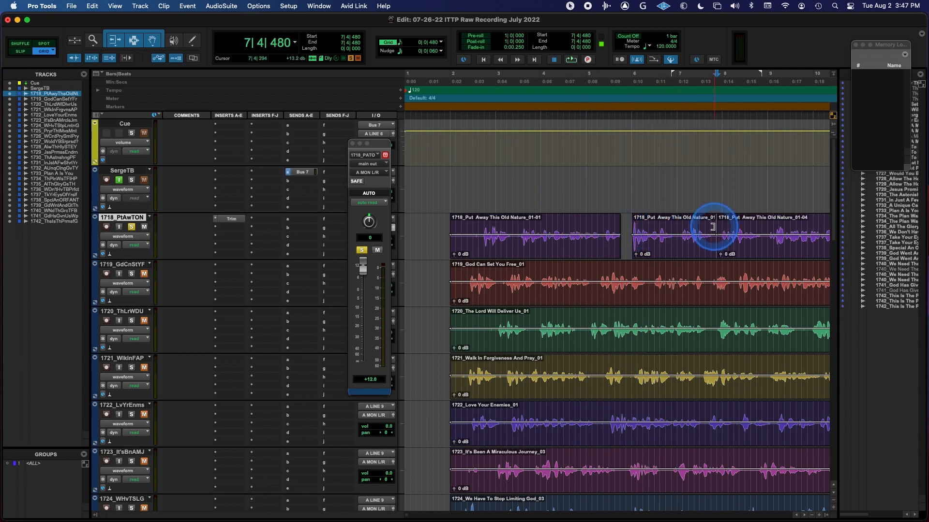
# - Separate and trim the 1718 vocal to open gaps before 8|1|000 and 9|1|000, and play the result
pyautogui.click(718, 227)
pyautogui.press('super+e')
pyautogui.click(740, 234)
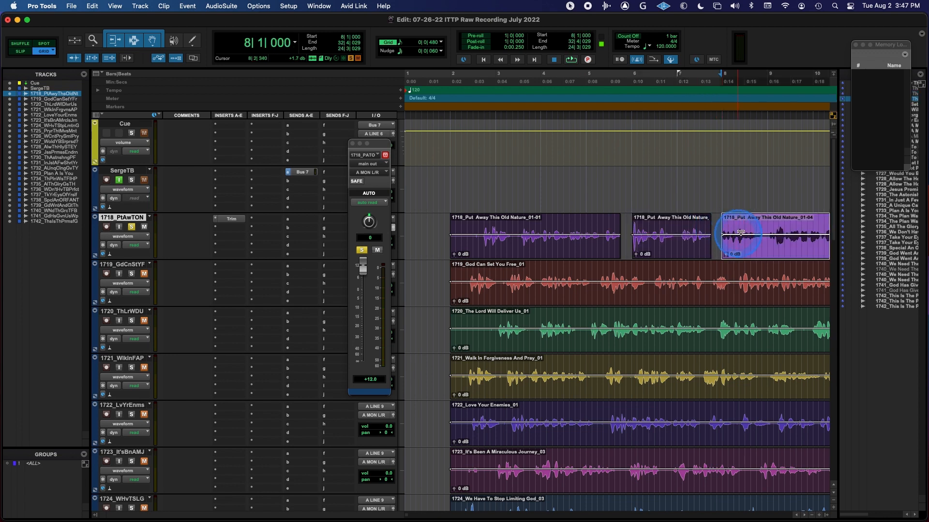
pyautogui.click(762, 228)
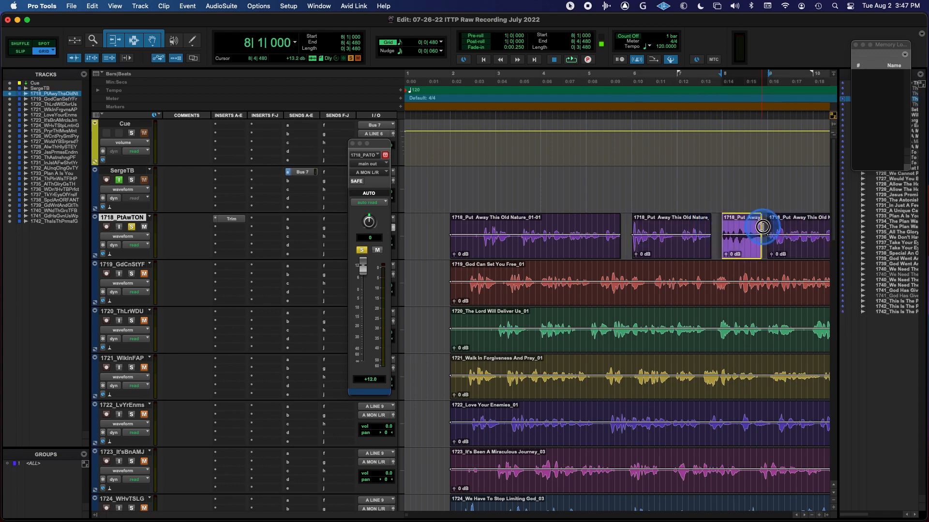
pyautogui.press('super+e')
pyautogui.click(771, 227)
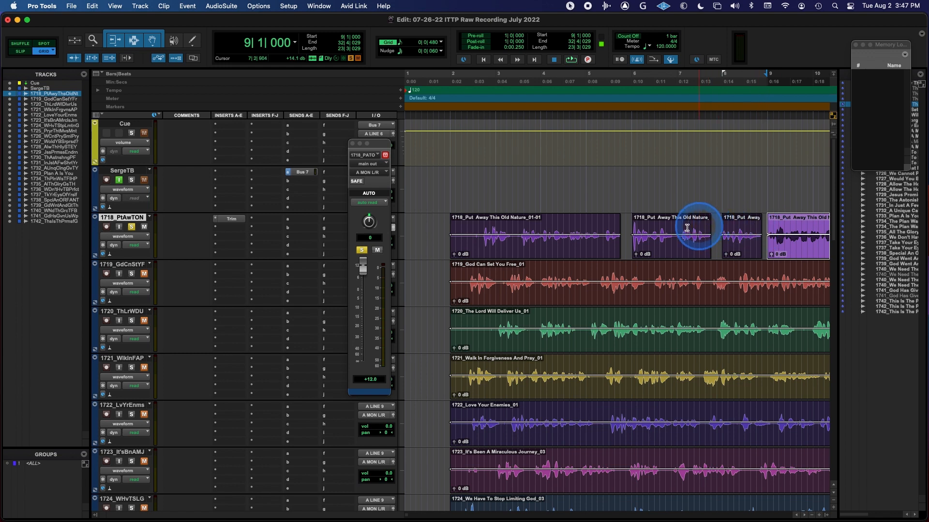
pyautogui.click(601, 226)
pyautogui.press('space')
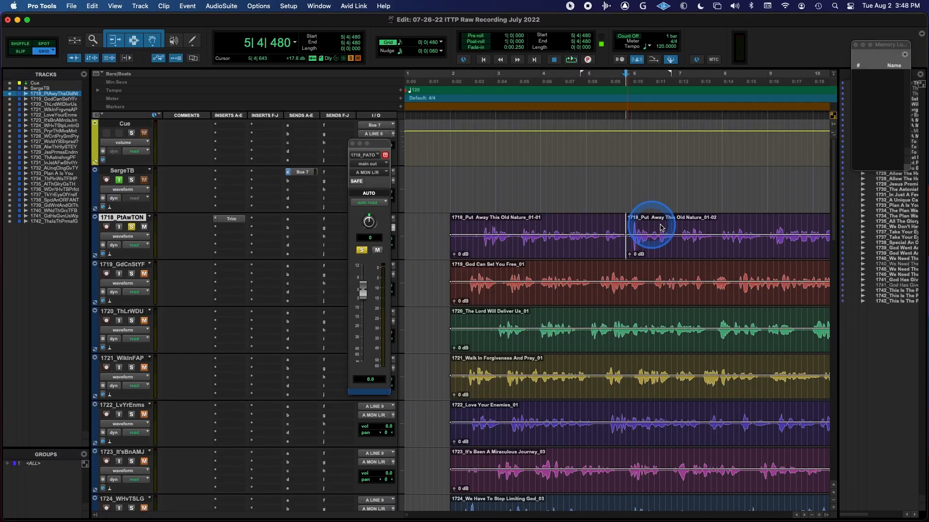
# - Separate the 1718 vocal clip at 7|1|000, 7|4|480 and 9|1|000
pyautogui.press('b')
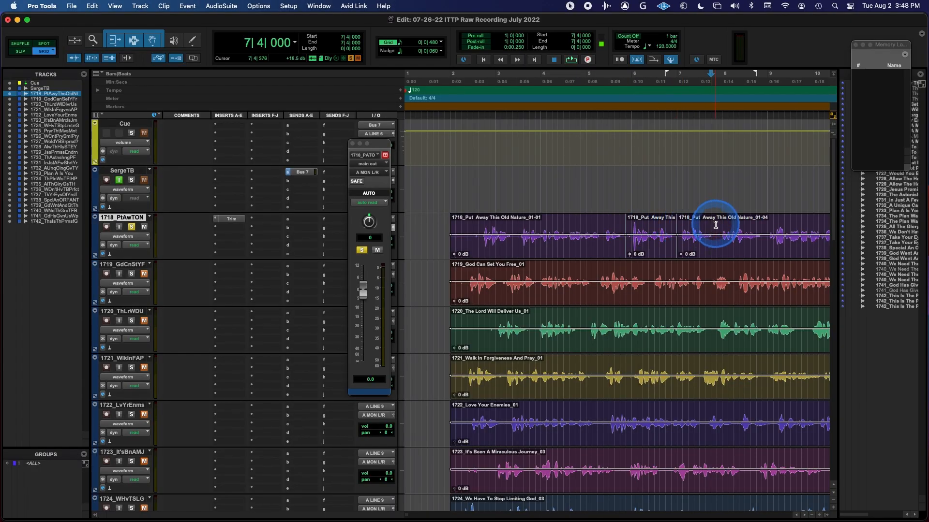
pyautogui.click(717, 225)
pyautogui.press('b')
pyautogui.click(764, 223)
pyautogui.press('b')
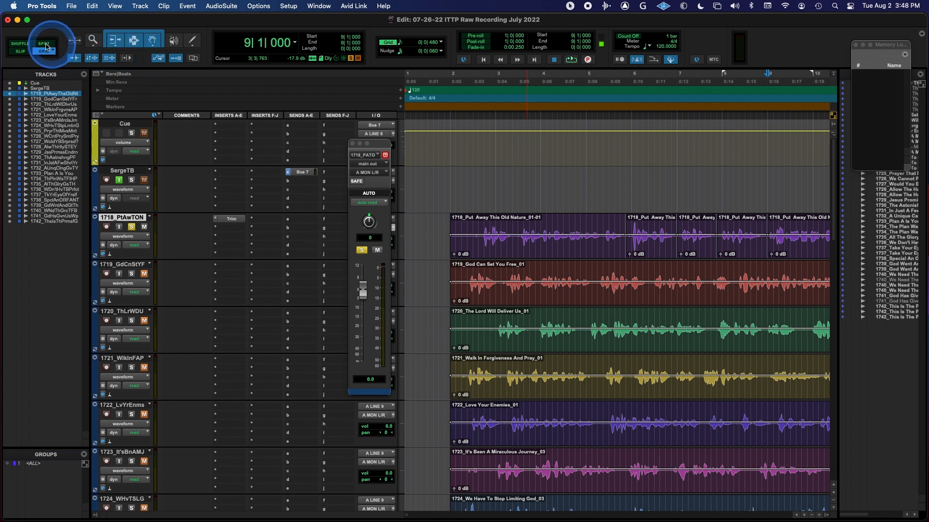
# - Switch to Shuffle edit mode, and play the 1718 vocal from 1|4|684 to hear its opening
pyautogui.click(20, 43)
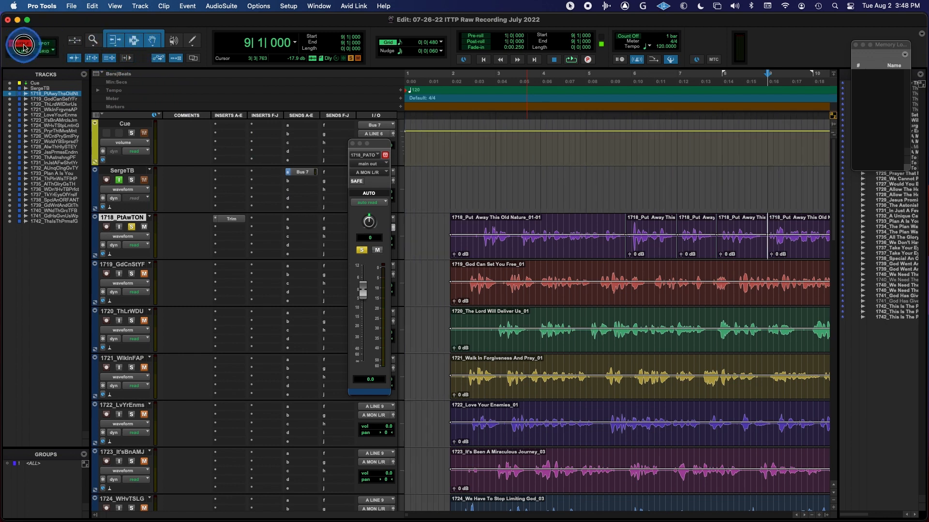
pyautogui.click(446, 231)
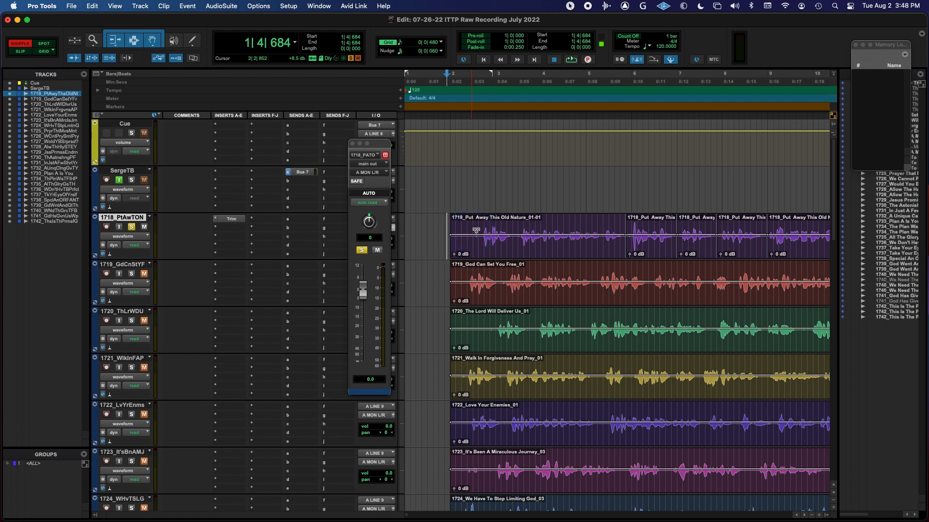
pyautogui.press('space')
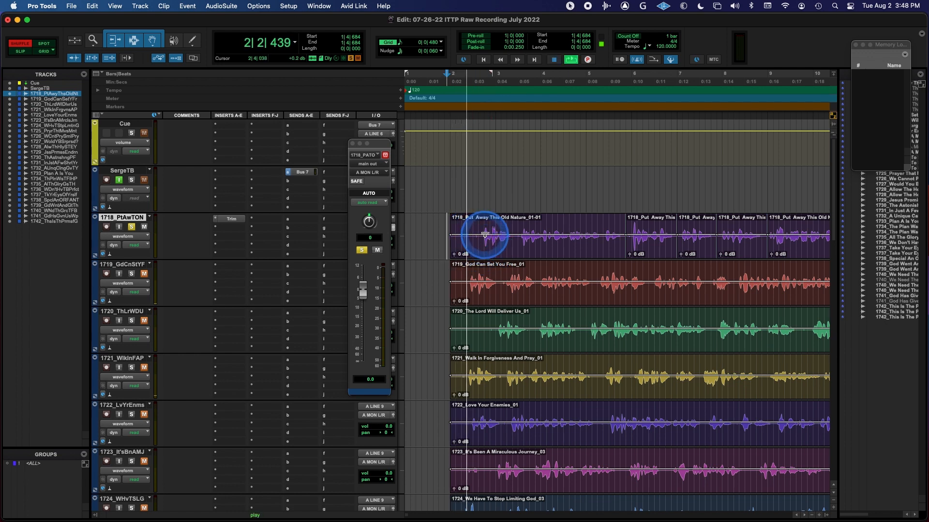
pyautogui.press('space')
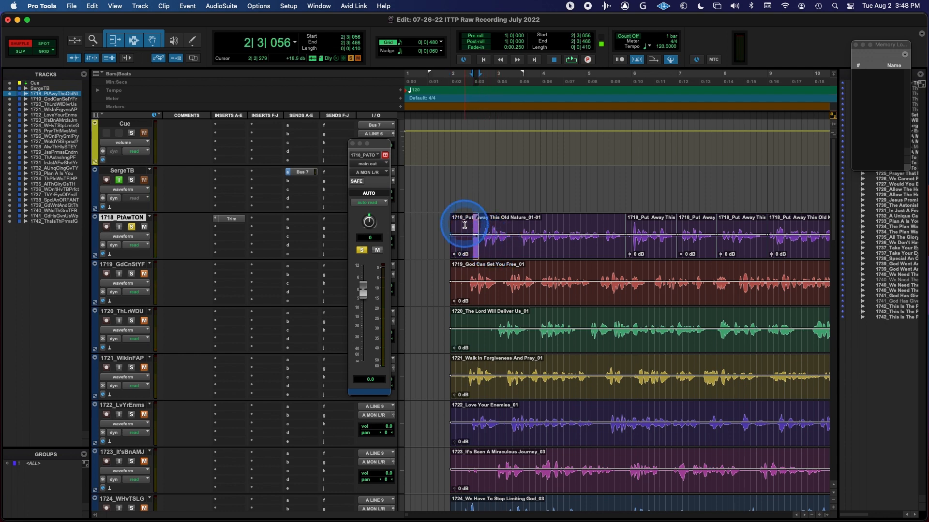
# - Raise the clip gain of all the separated 1718 clips to +10.6 dB and play them from 2|2|771
pyautogui.click(505, 236)
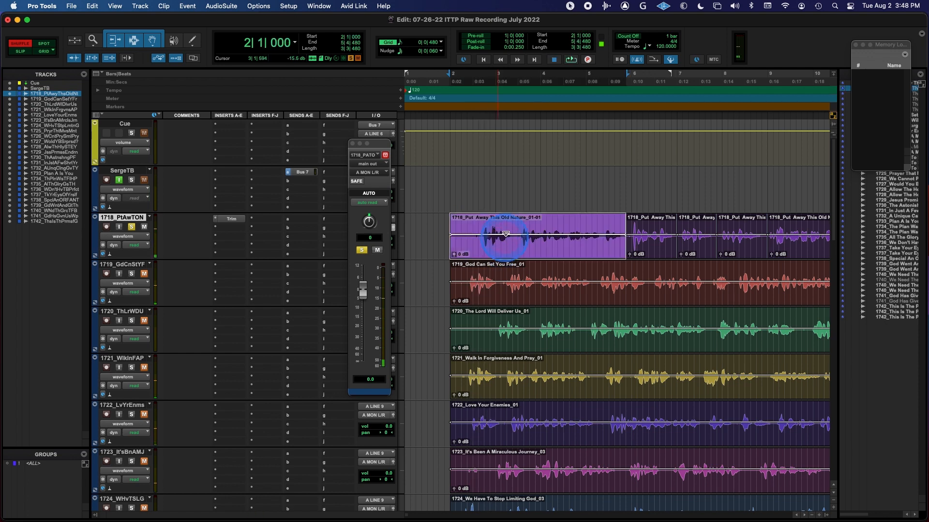
pyautogui.keyDown('shift'); pyautogui.click(809, 245); pyautogui.keyUp('shift')
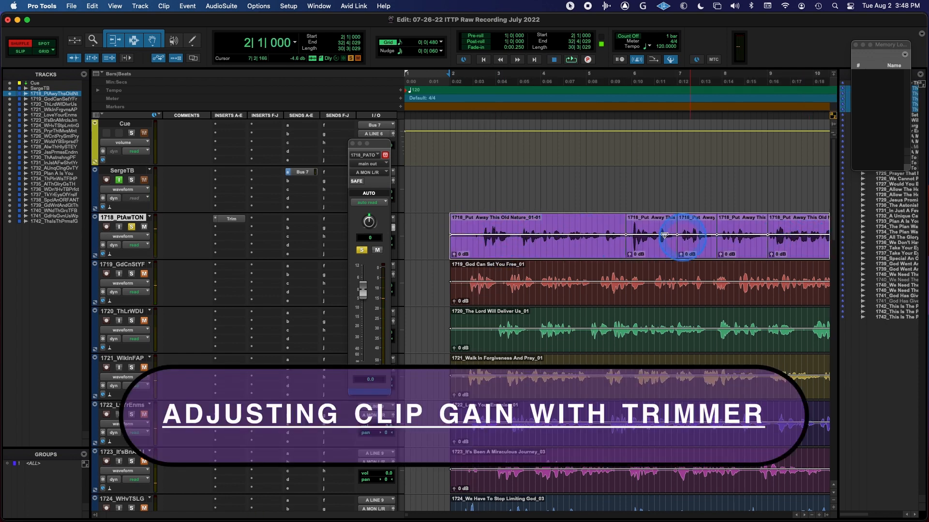
pyautogui.moveTo(574, 230); pyautogui.dragTo(575, 226)
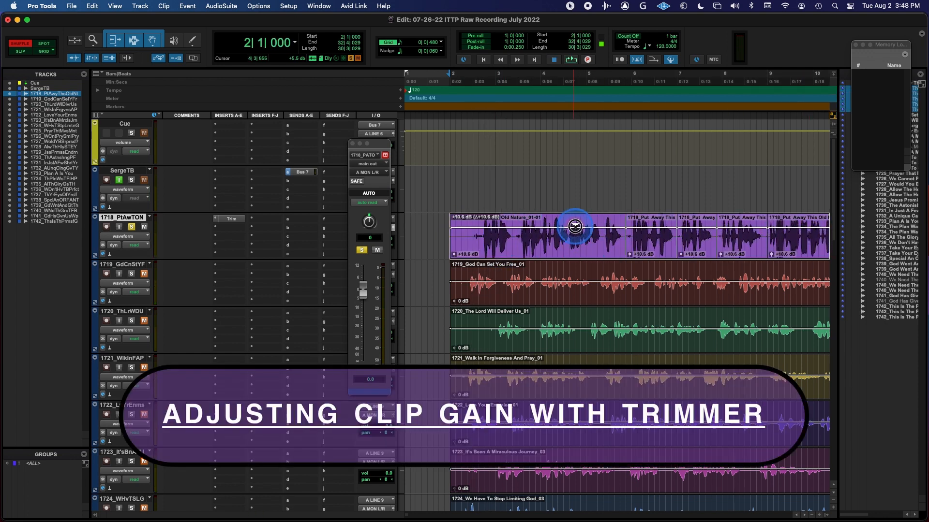
pyautogui.click(469, 223)
pyautogui.press('space')
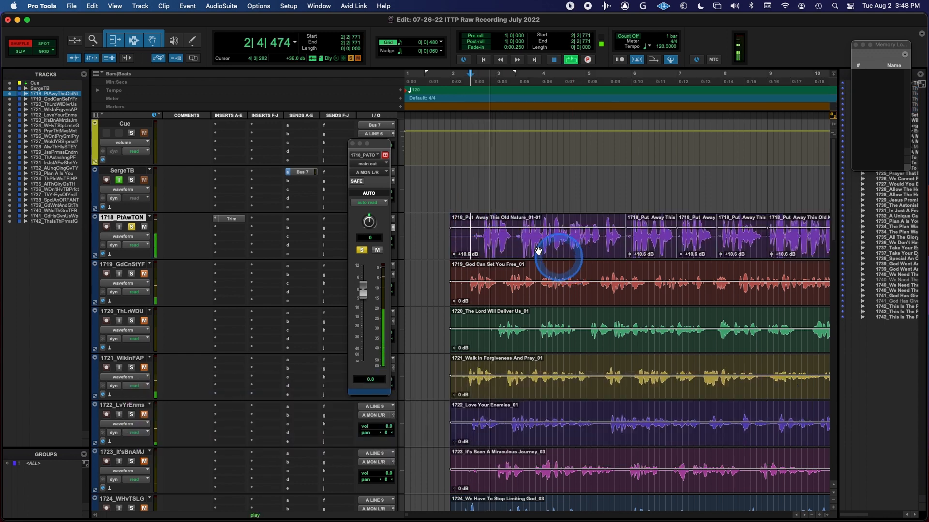
pyautogui.press('space')
# - Trim the start of the first 1718 clip to 2|3|753 in Shuffle mode and play the shifted clips
pyautogui.moveTo(455, 243); pyautogui.dragTo(457, 242)
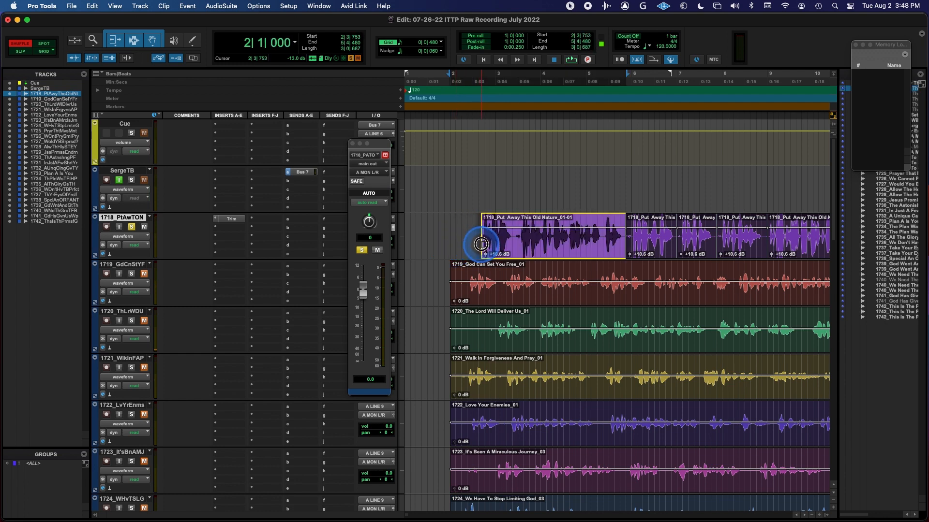
pyautogui.moveTo(482, 245); pyautogui.dragTo(483, 245)
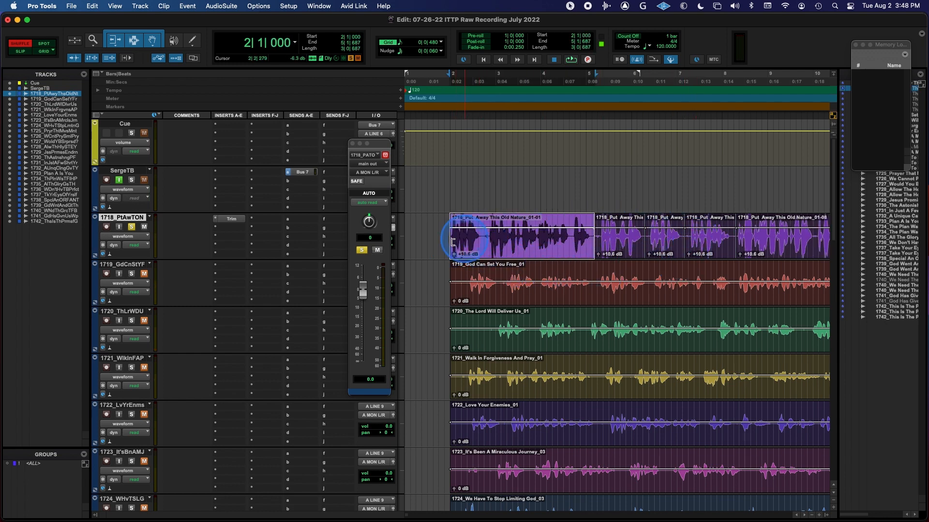
pyautogui.press('space')
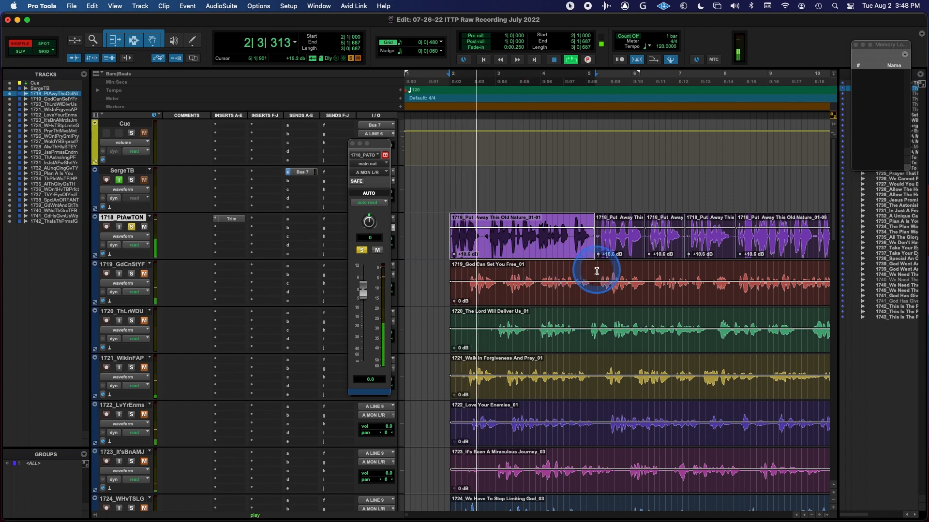
pyautogui.press('space')
# - Delete the quiet passage from 2|3|742 to 2|4|468 in the first 1718 clip
pyautogui.press('t')
pyautogui.press('t')
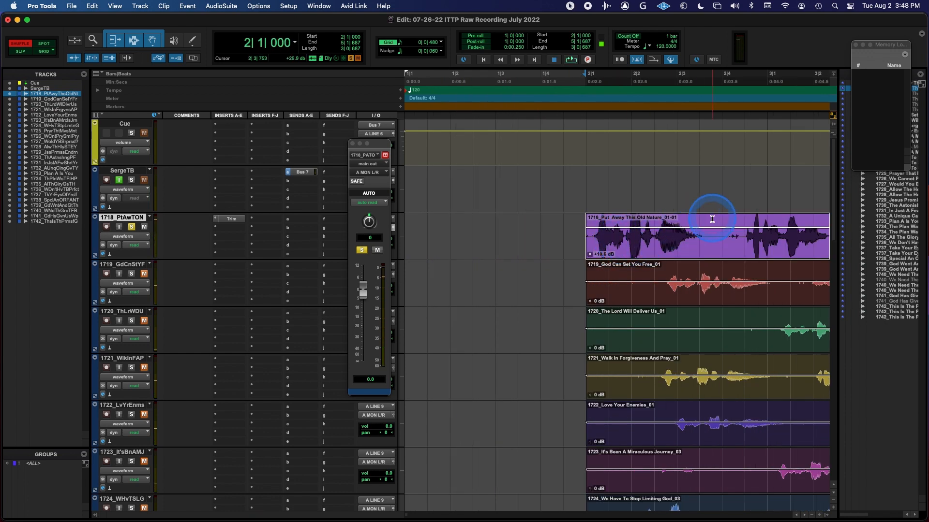
pyautogui.moveTo(712, 219); pyautogui.dragTo(739, 221)
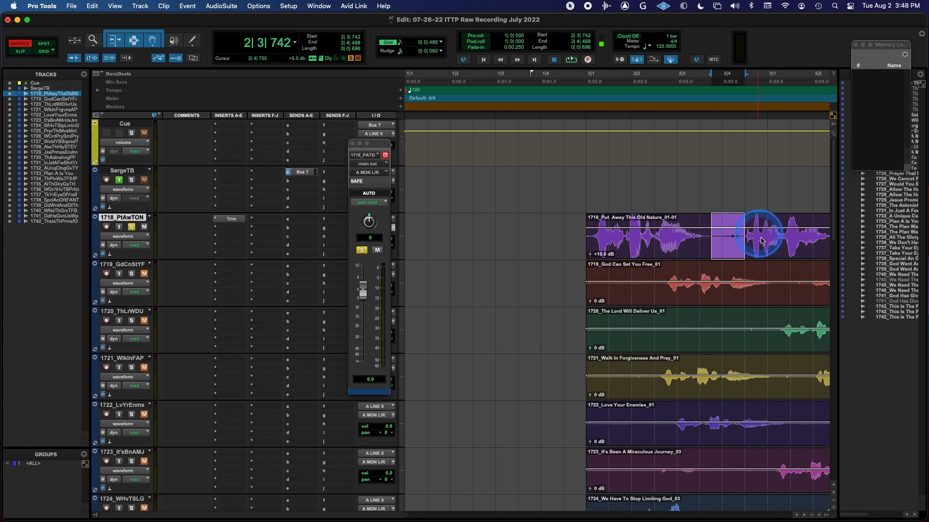
pyautogui.press('Delete')
# - Play the tightened 1718 vocal from 1|4|827 past the deleted passage into bar 4 and stop playback
pyautogui.press('r')
pyautogui.press('r')
pyautogui.press('r')
pyautogui.press('r')
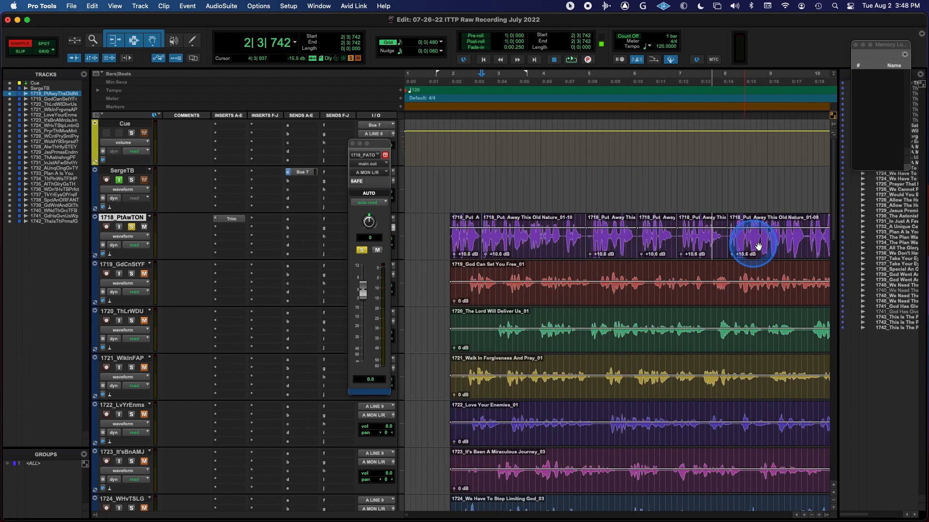
pyautogui.press('t')
pyautogui.press('t')
pyautogui.press('t')
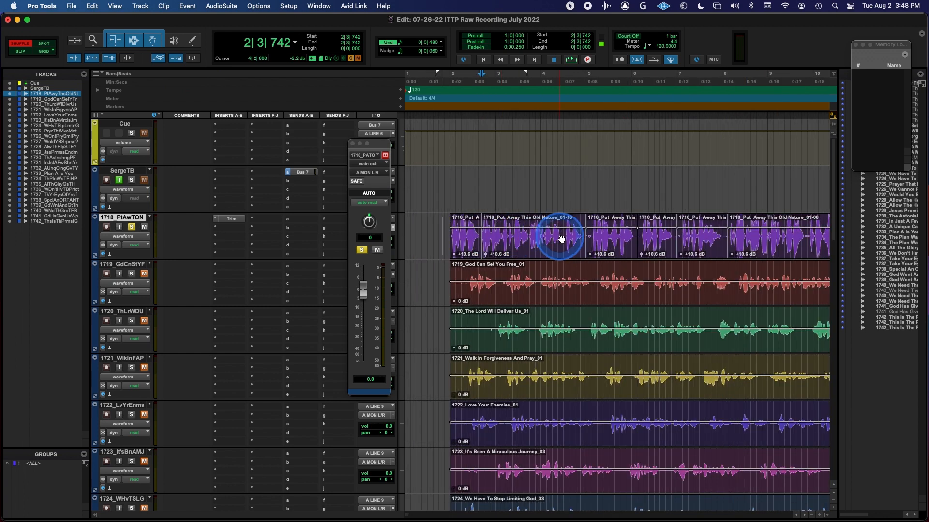
pyautogui.press('space')
pyautogui.press('space')
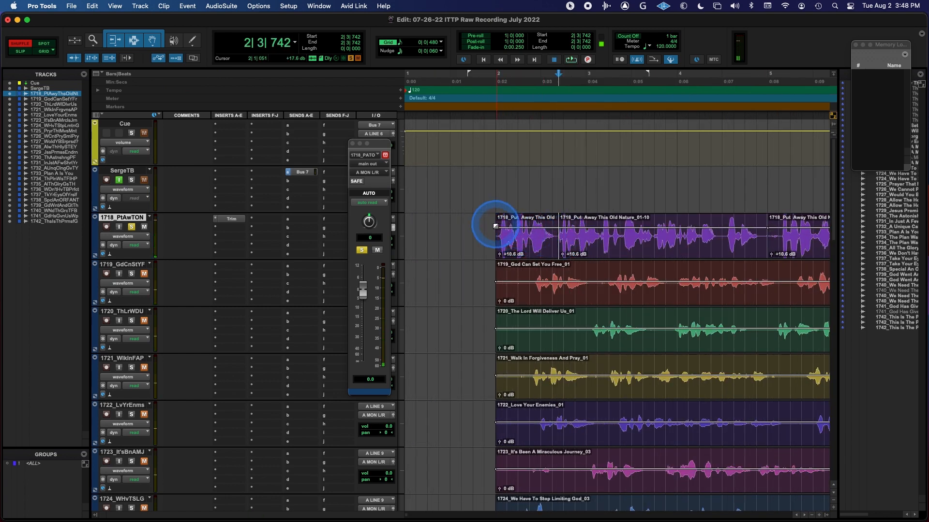
pyautogui.click(493, 225)
pyautogui.press('space')
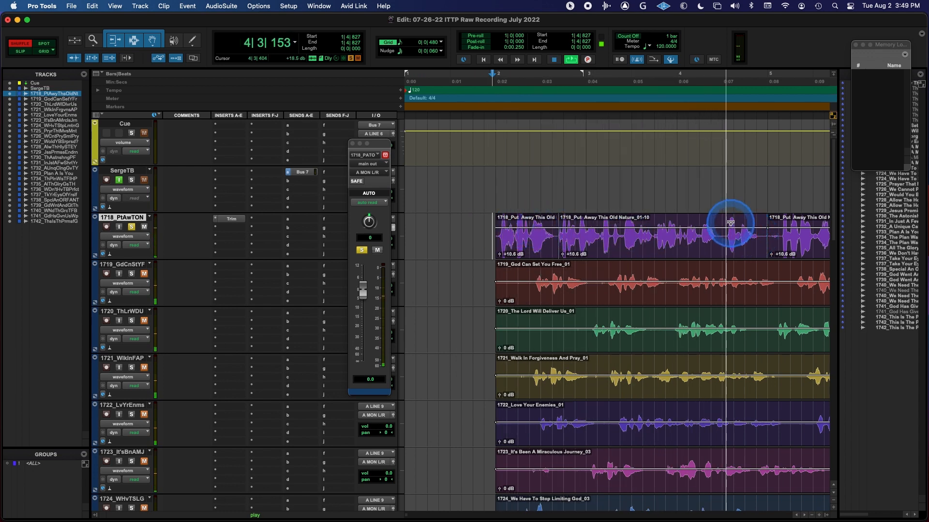
pyautogui.press('space')
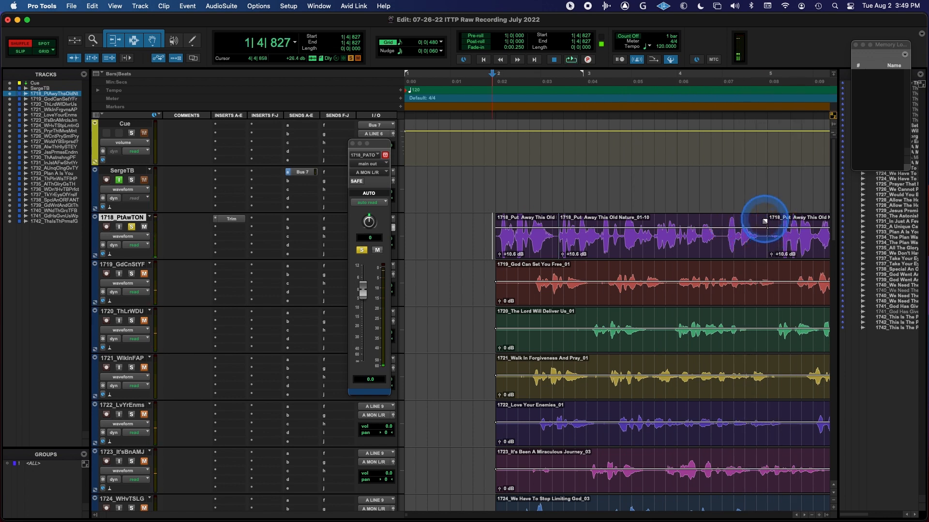
# - Trim the end of the 01-10 clip on track 1718 to 4|4|735 and trim the start of the following clip in Shuffle mode
pyautogui.click(766, 233)
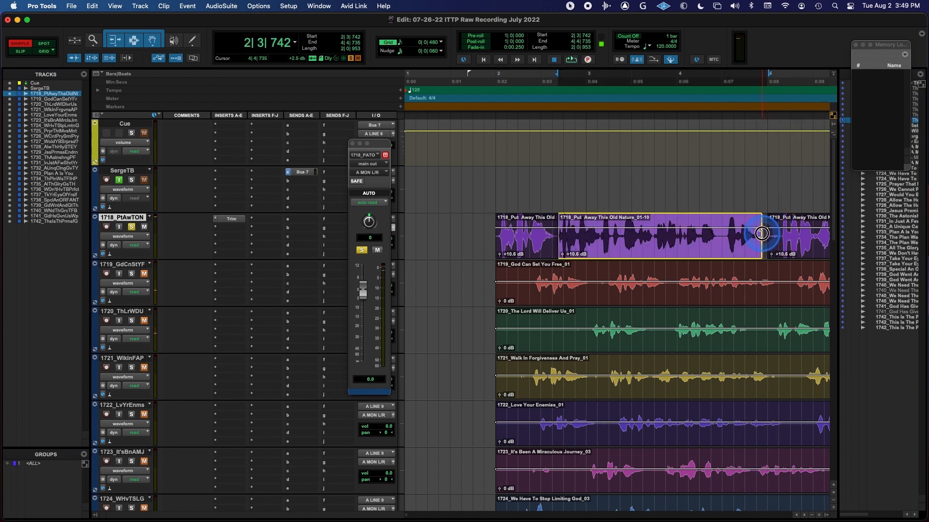
pyautogui.click(767, 235)
pyautogui.moveTo(771, 235); pyautogui.dragTo(771, 235)
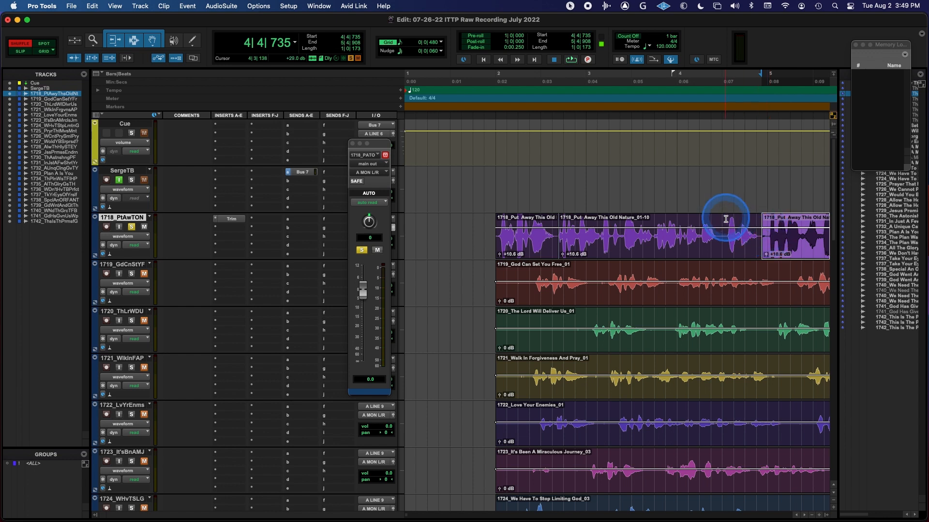
# - Play the tightened 1718 vocal from 4|3|138 across the trimmed join into bar 6 and stop playback
pyautogui.click(726, 217)
pyautogui.press('space')
pyautogui.press('r')
pyautogui.press('r')
pyautogui.press('r')
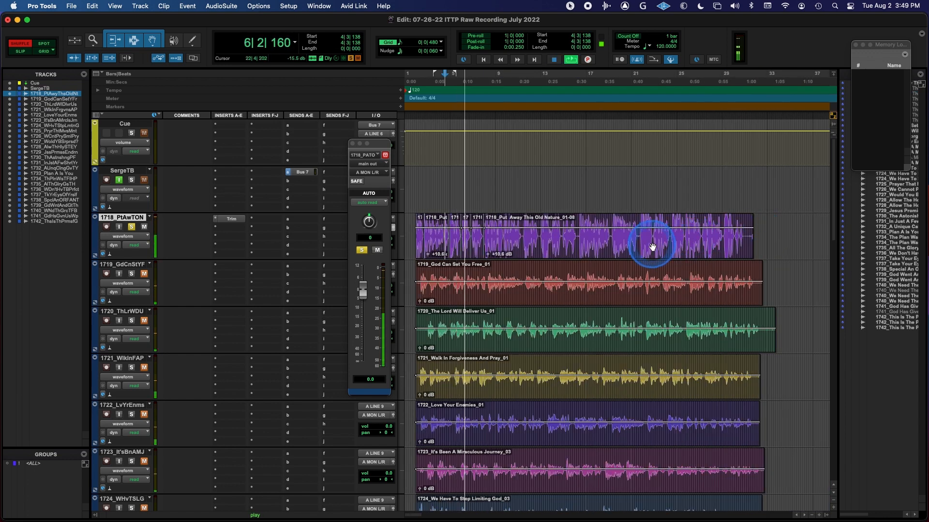
pyautogui.press('space')
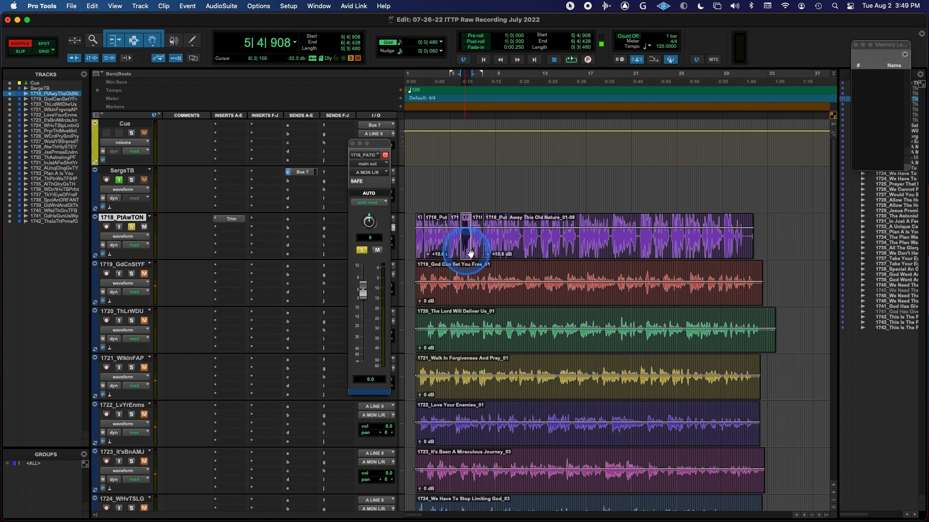
# - Audition the 1718 vocal from 5|3|355 and tighten its next join, trimming the 01-03 clip's end to 5|4|684 and the start of the 01-05 clip
pyautogui.press('t')
pyautogui.press('t')
pyautogui.press('t')
pyautogui.press('t')
pyautogui.click(569, 222)
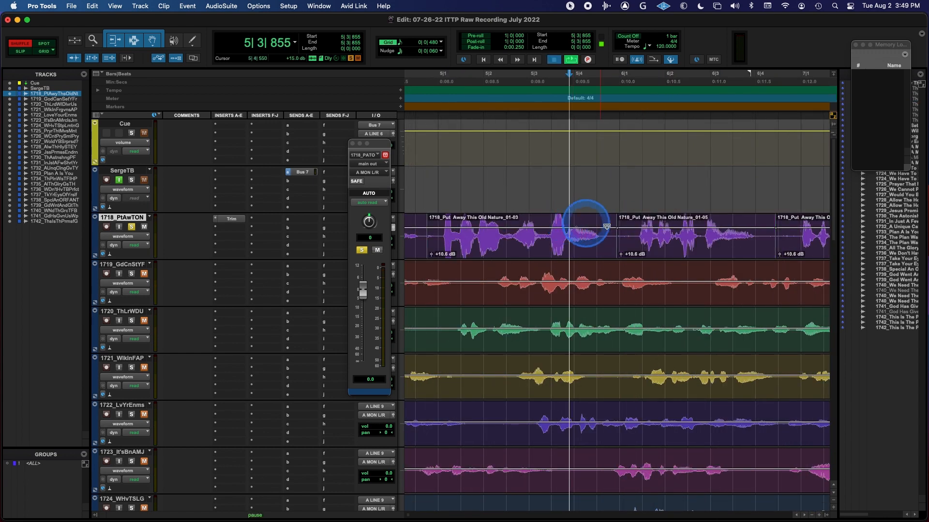
pyautogui.press('space')
pyautogui.press('space')
pyautogui.click(610, 239)
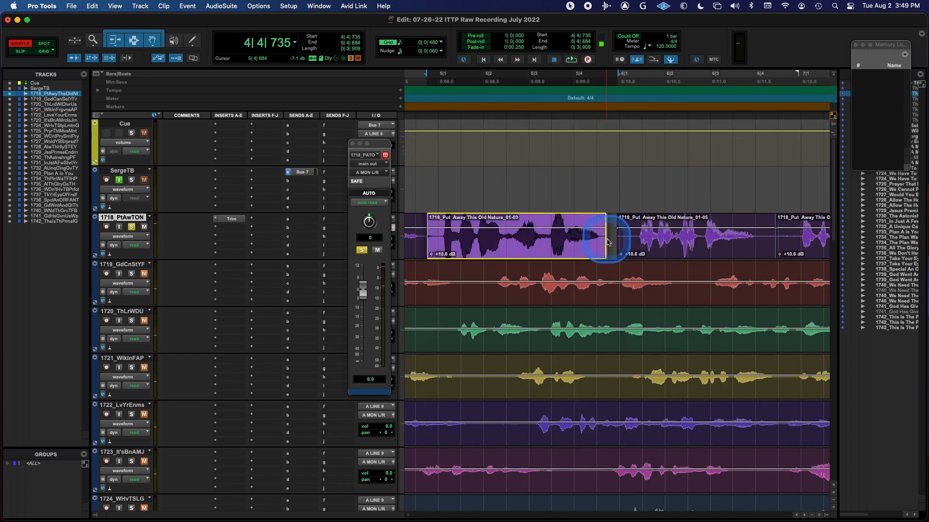
pyautogui.moveTo(607, 240); pyautogui.dragTo(615, 239)
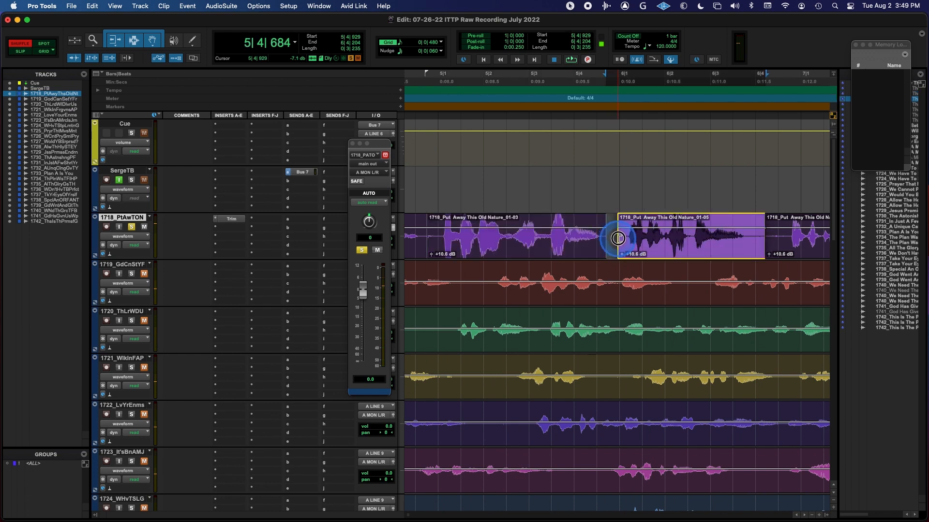
# - Play the 1718 vocal from 5|3|241 across the join between the 01-03 and 01-05 clips into bar 7
pyautogui.click(544, 216)
pyautogui.press('space')
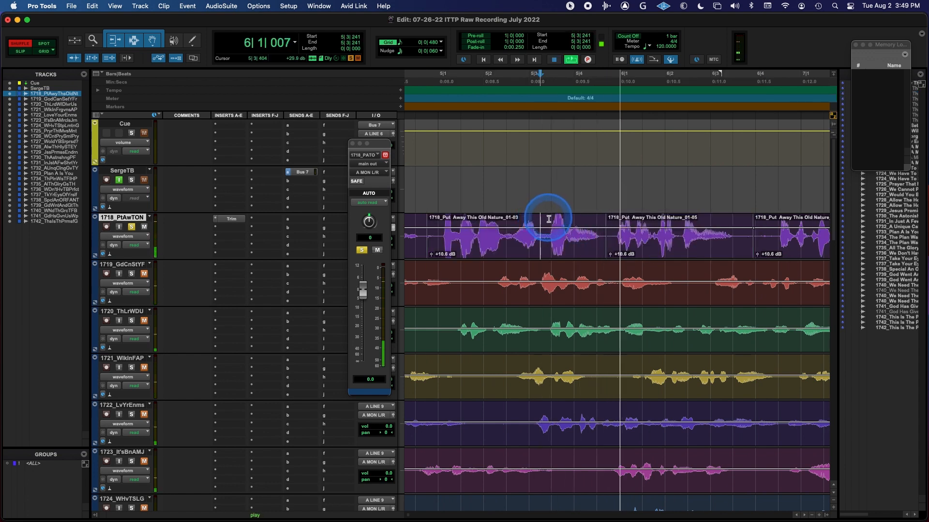
pyautogui.press('r')
pyautogui.press('r')
pyautogui.press('r')
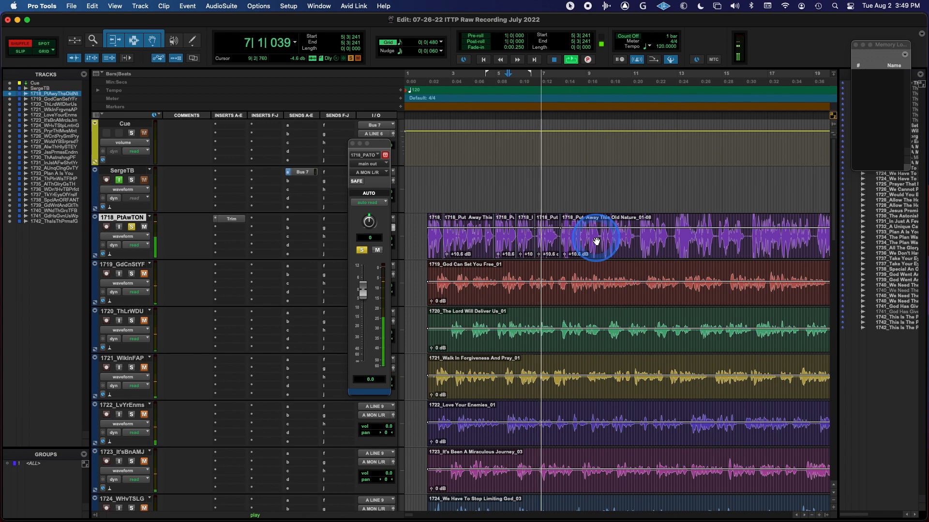